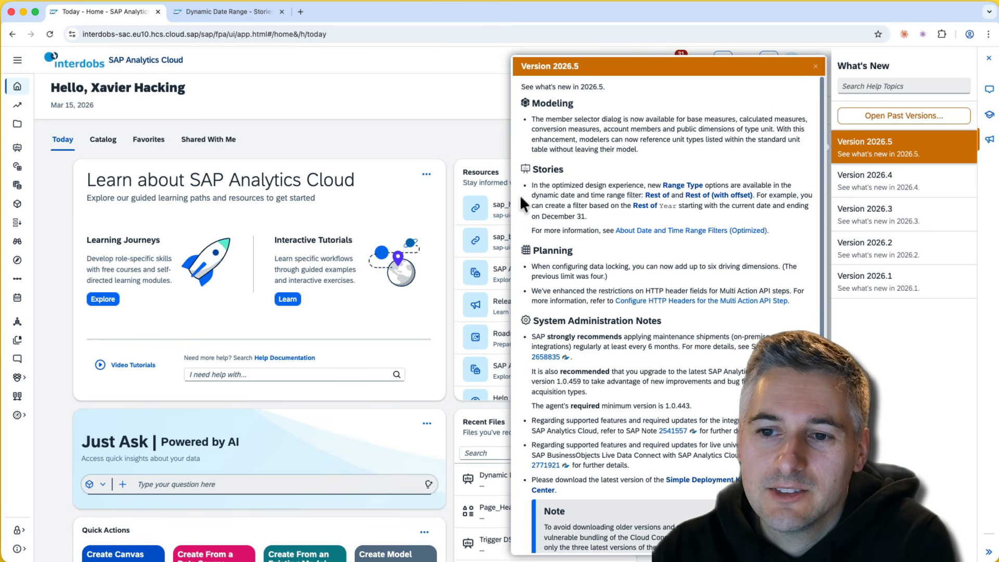
- Review the release note on dynamic date range filters, then switch to the Dynamic Date Range story
left_click_drag(531, 195, 644, 195)
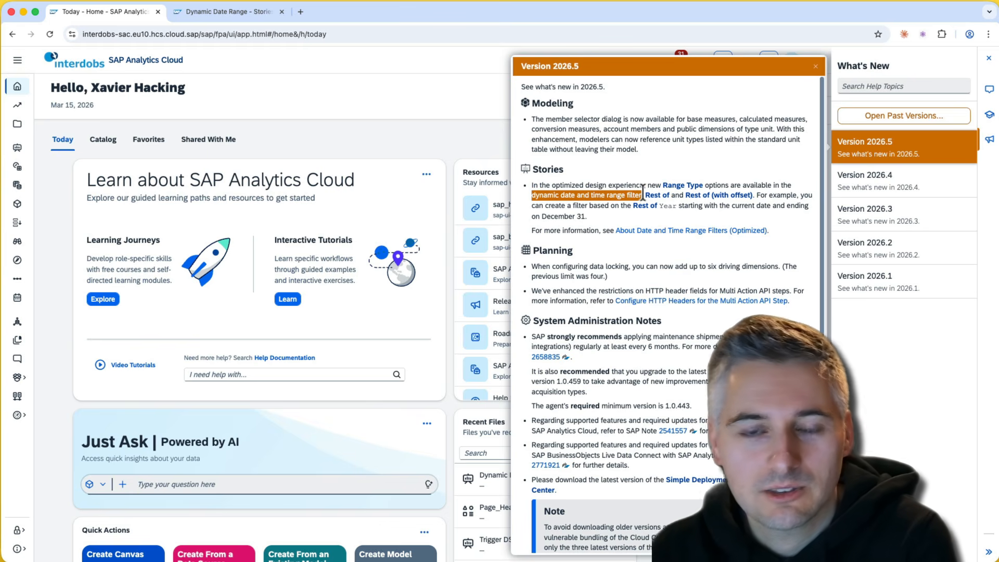
left_click(636, 196)
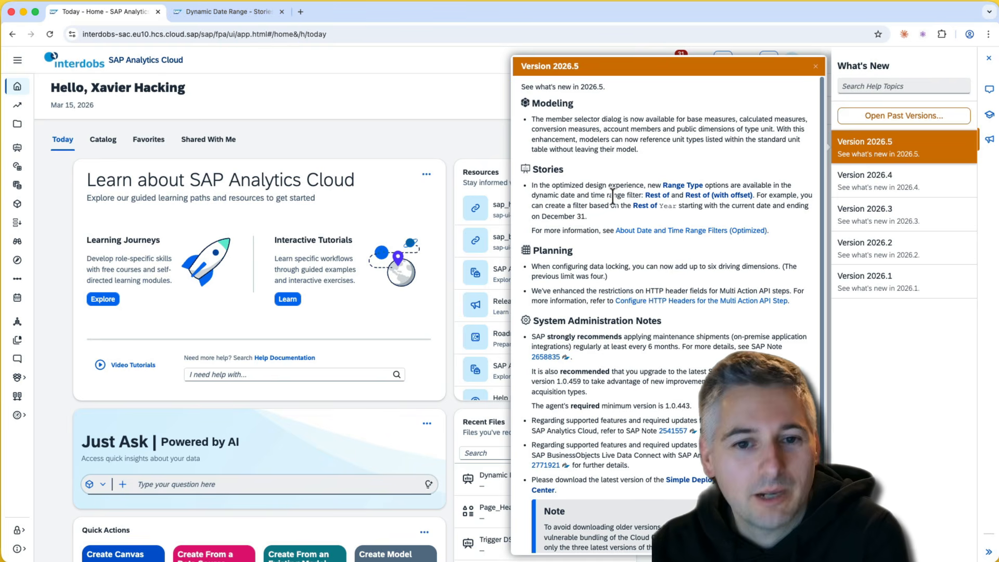
left_click(241, 11)
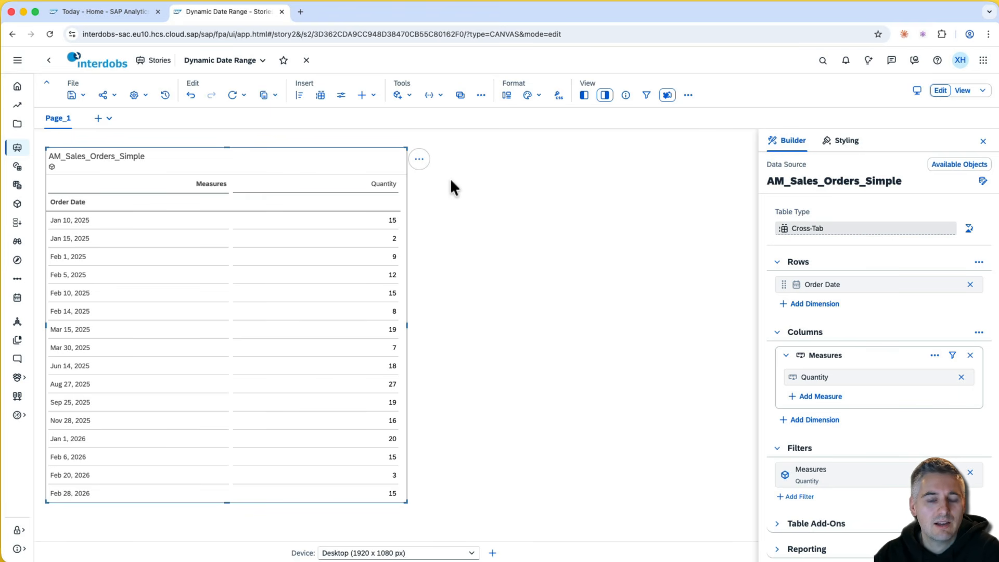
- Add a COUNTRY filter to the table that includes only NL
left_click(525, 188)
left_click(323, 156)
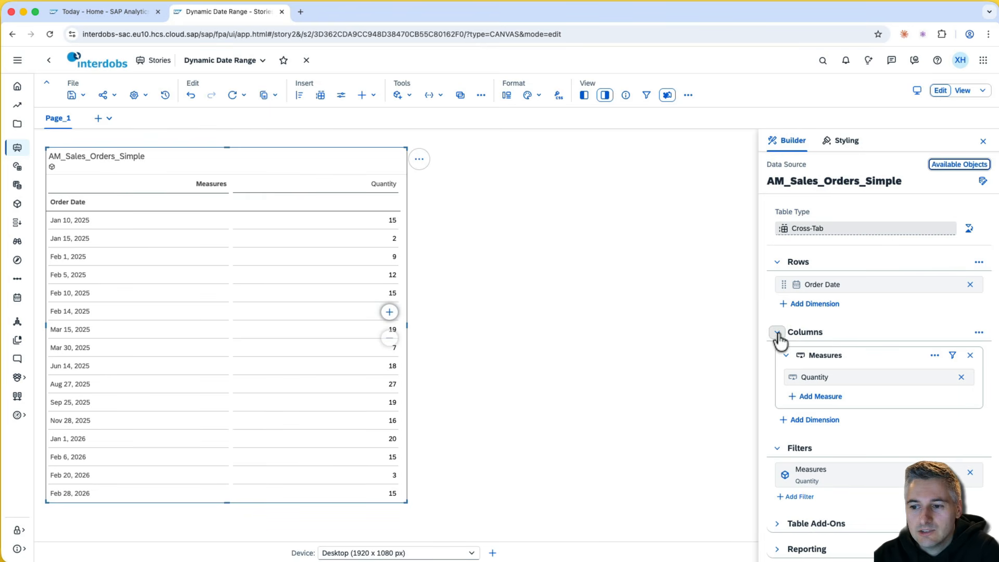
scroll(778, 336, "down", 3)
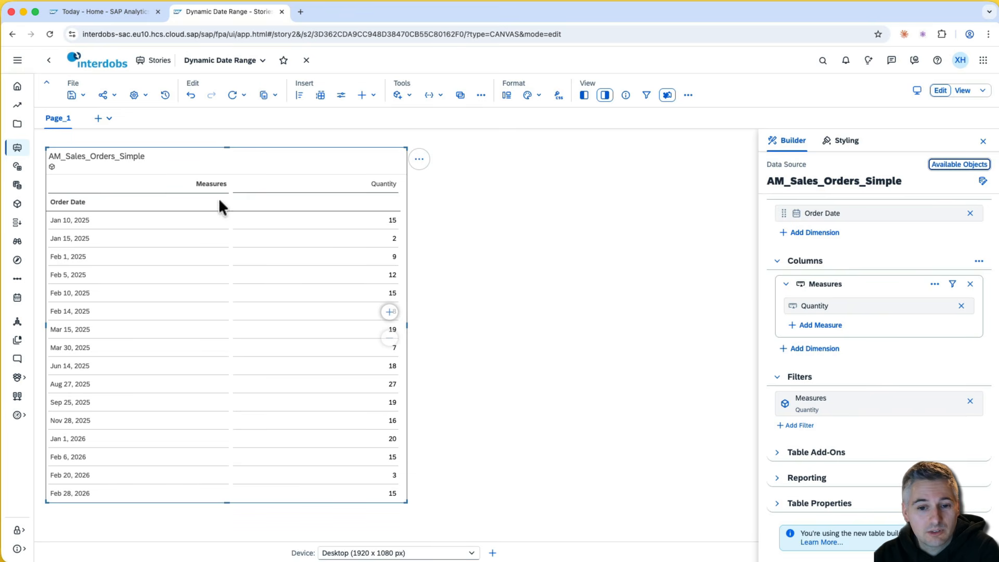
left_click(804, 426)
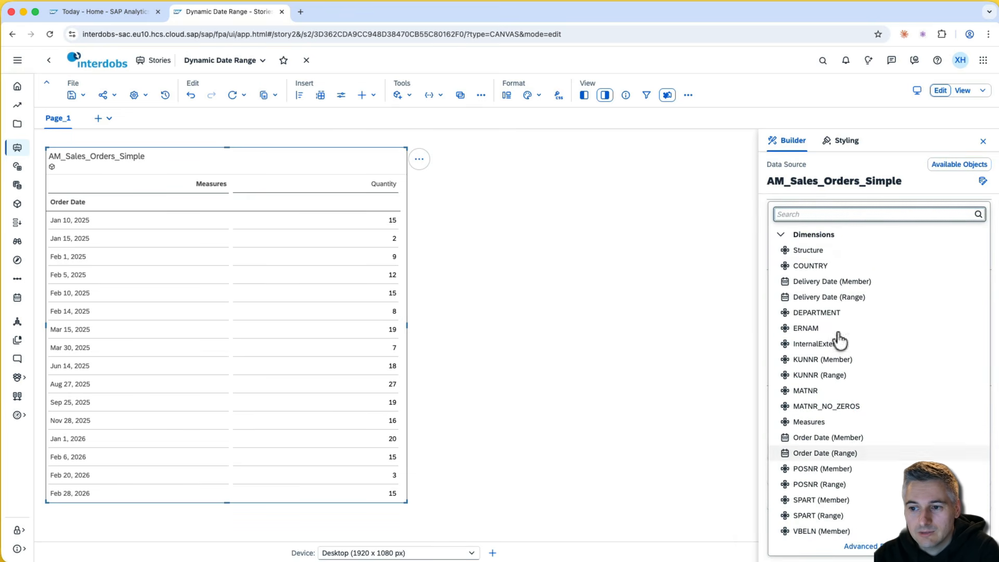
left_click(812, 265)
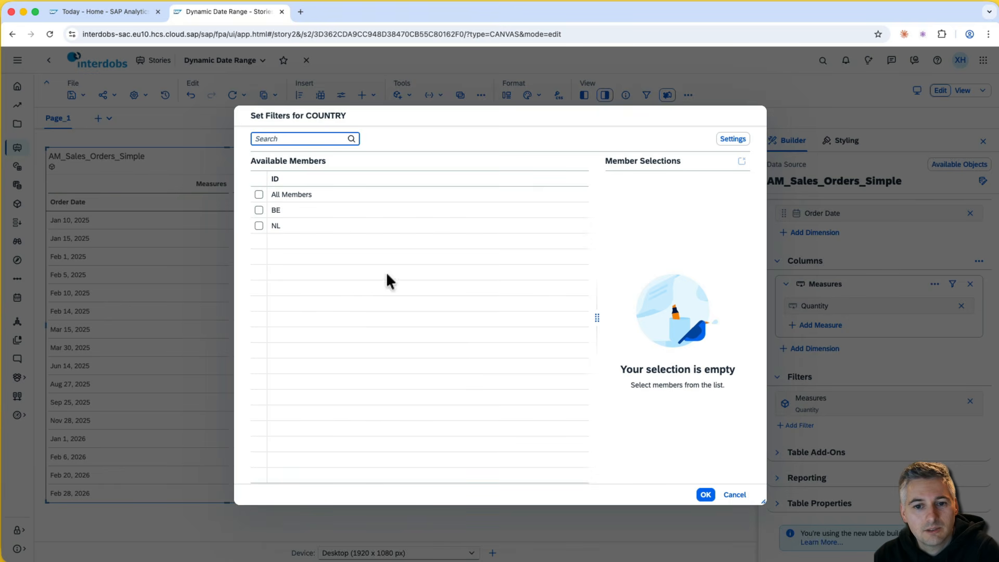
left_click(259, 225)
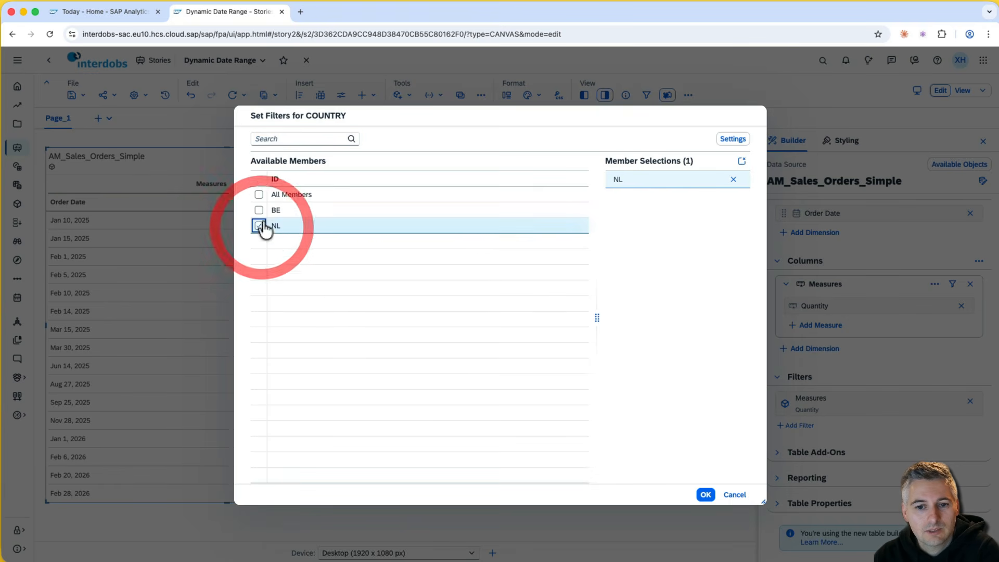
left_click(698, 492)
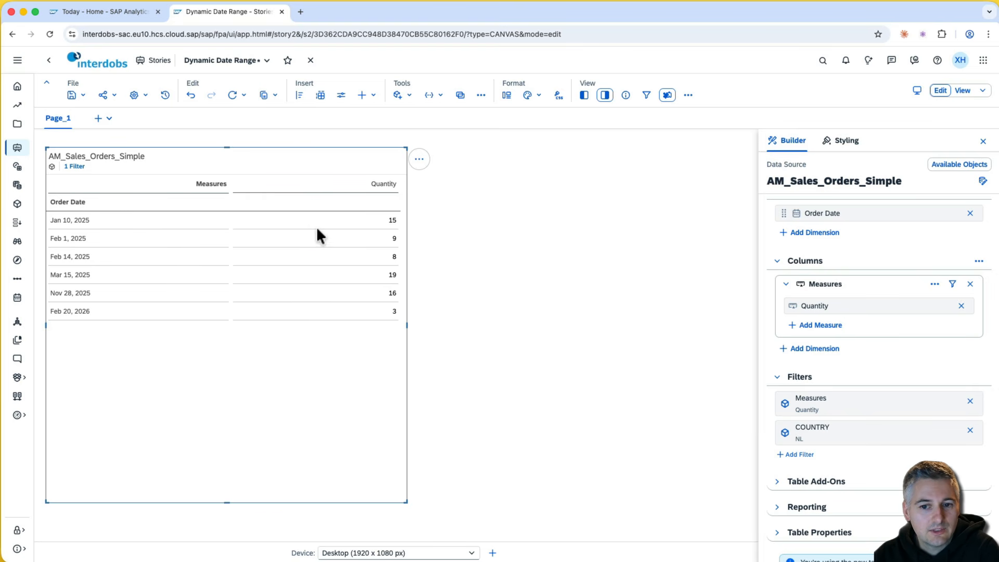
- Inspect the remaining quantities, such as Feb 20, 2026, then remove the COUNTRY filter
left_click_drag(317, 229, 340, 310)
left_click(339, 311)
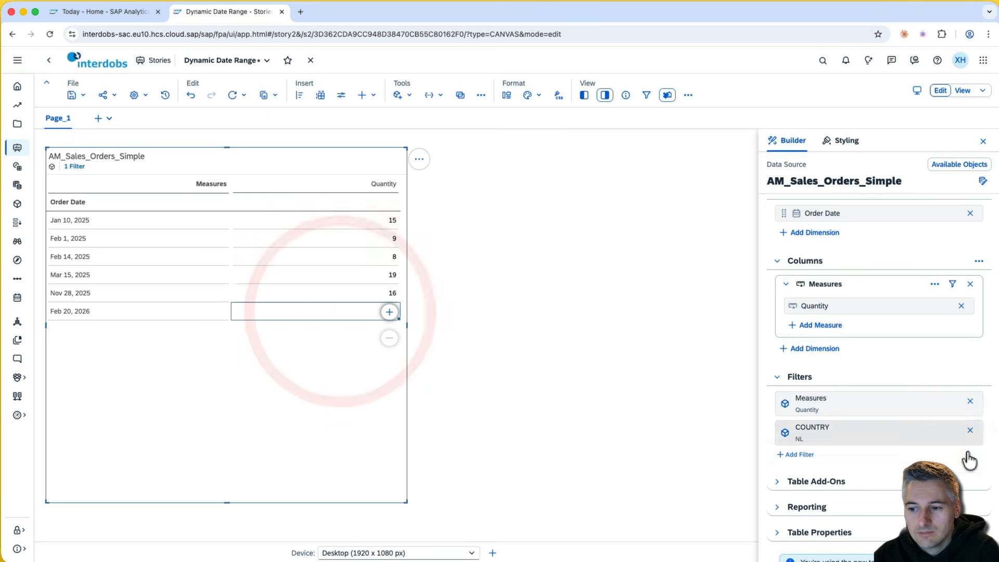
left_click(971, 431)
left_click(797, 426)
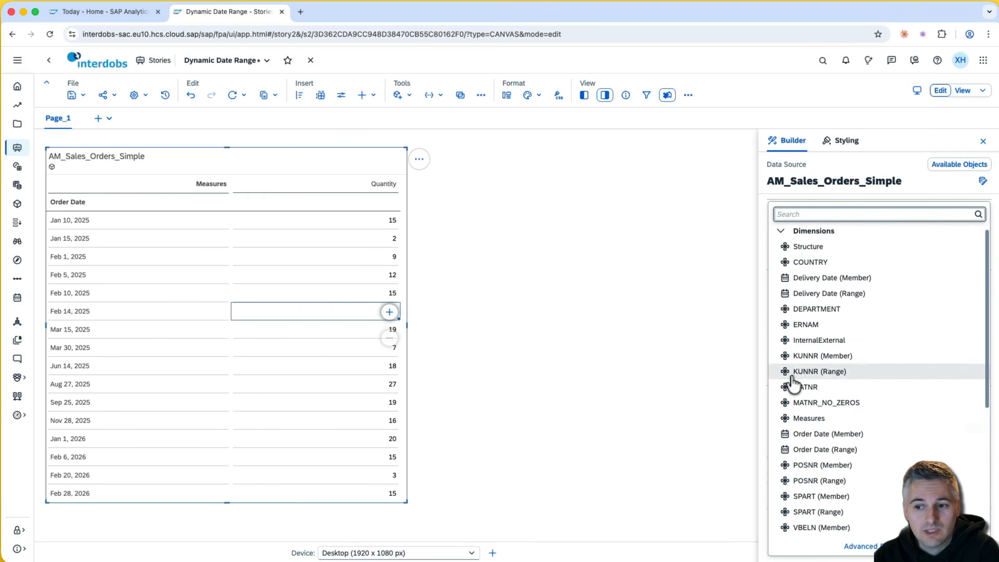
scroll(791, 395, "down", 2)
left_click(845, 384)
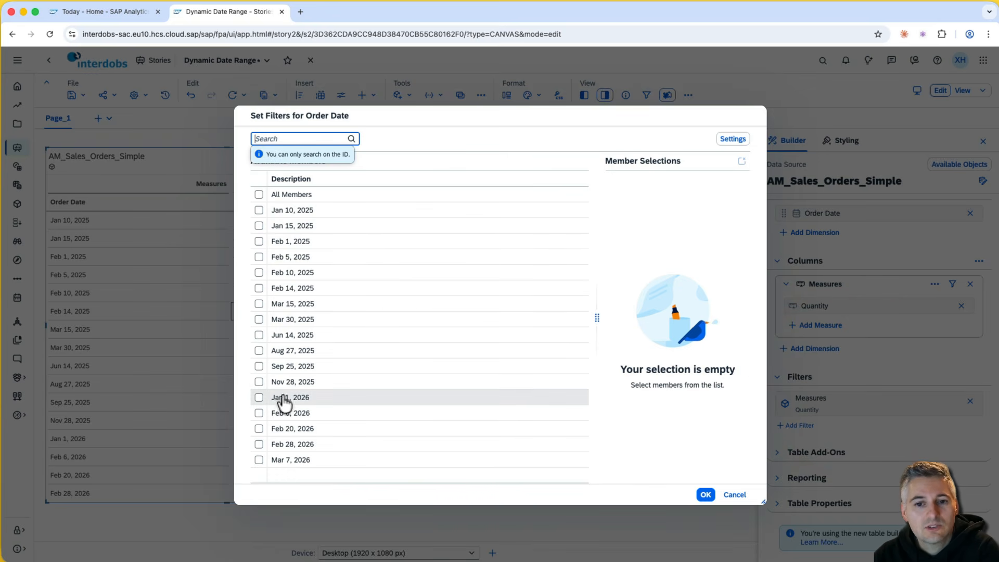
left_click(259, 319)
left_click(259, 334)
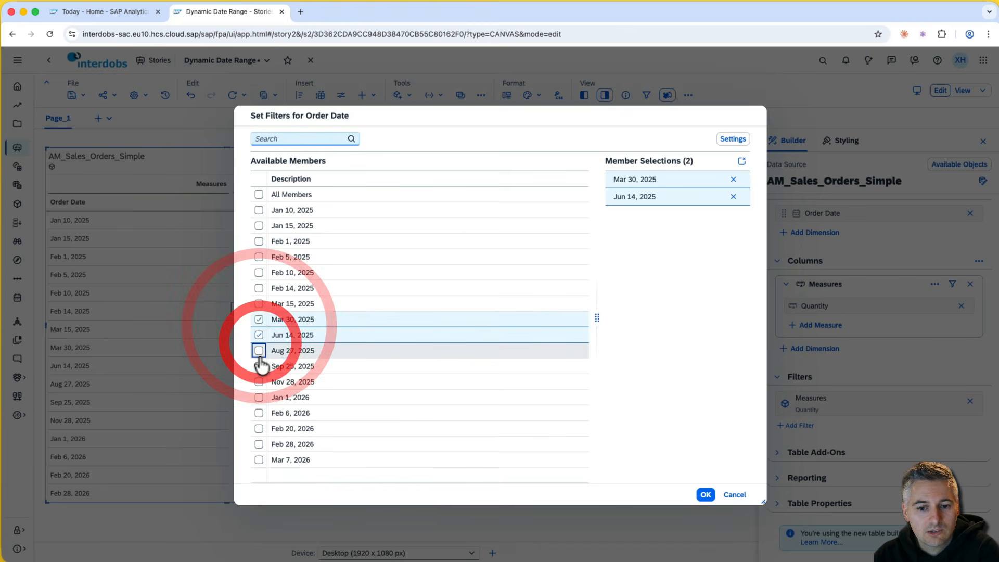
left_click(259, 350)
left_click(259, 366)
left_click(703, 493)
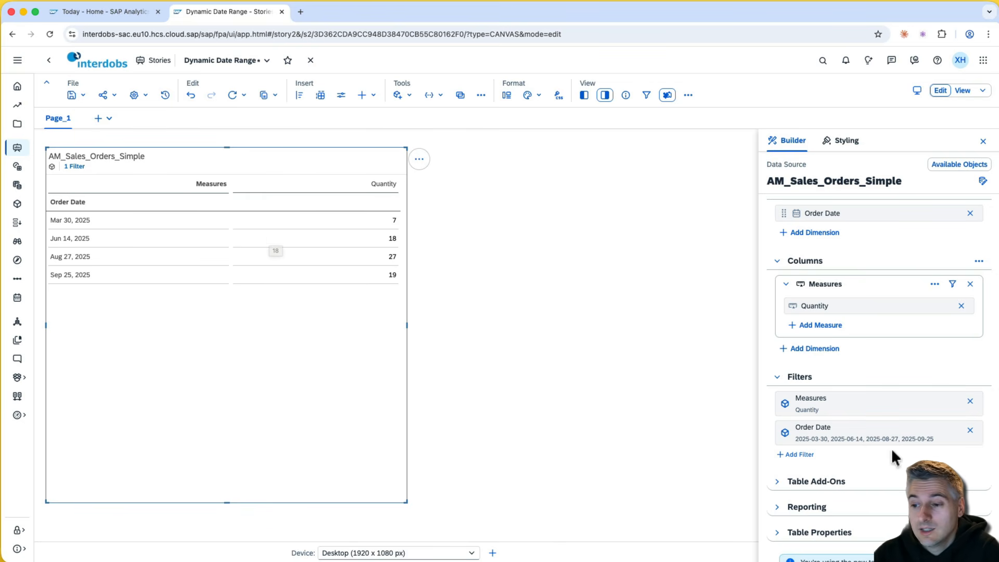
left_click(969, 430)
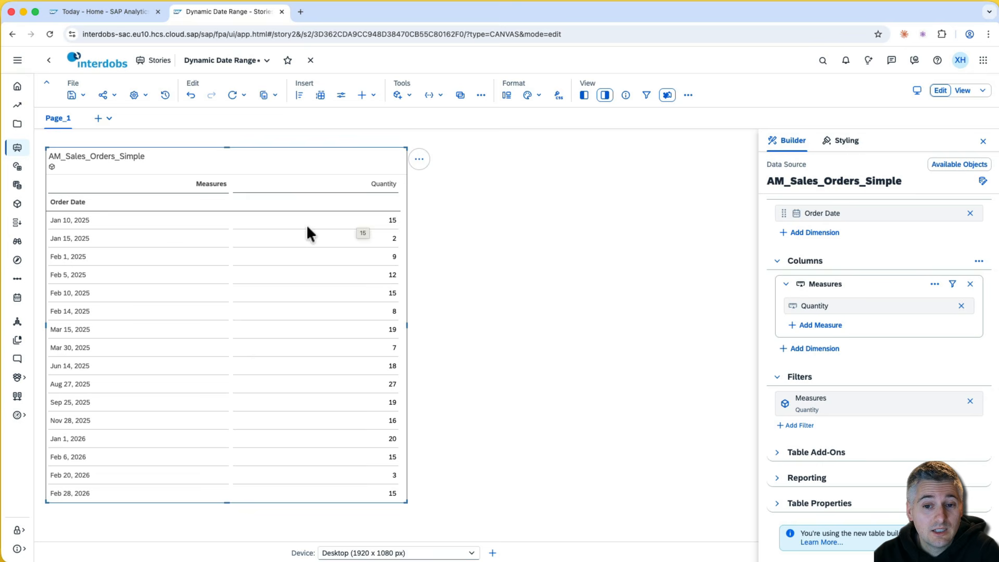
- Add a dynamic Order Date range filter for the current year, with Year granularity and no look back or ahead
left_click_drag(97, 223, 100, 405)
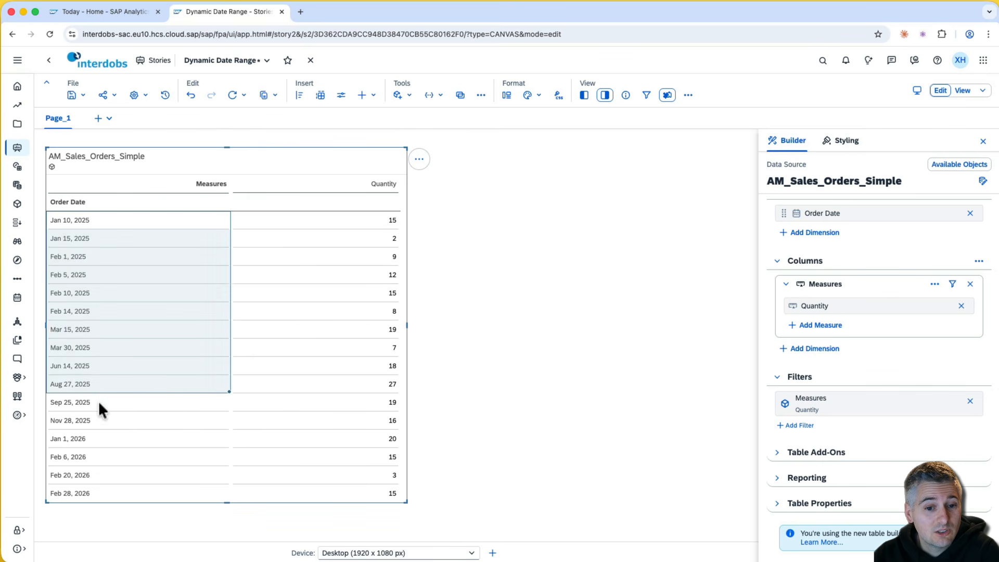
left_click(102, 405)
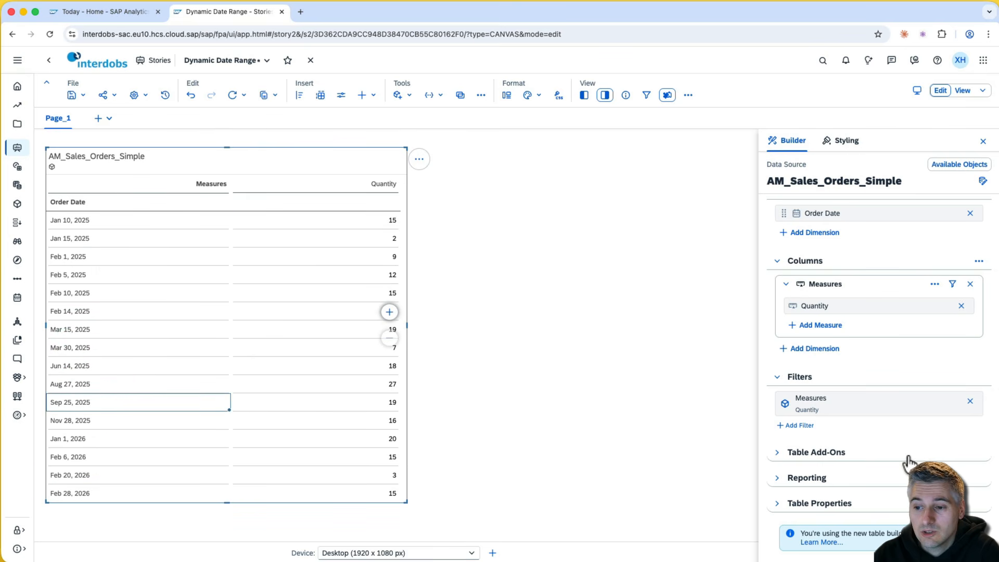
left_click(801, 426)
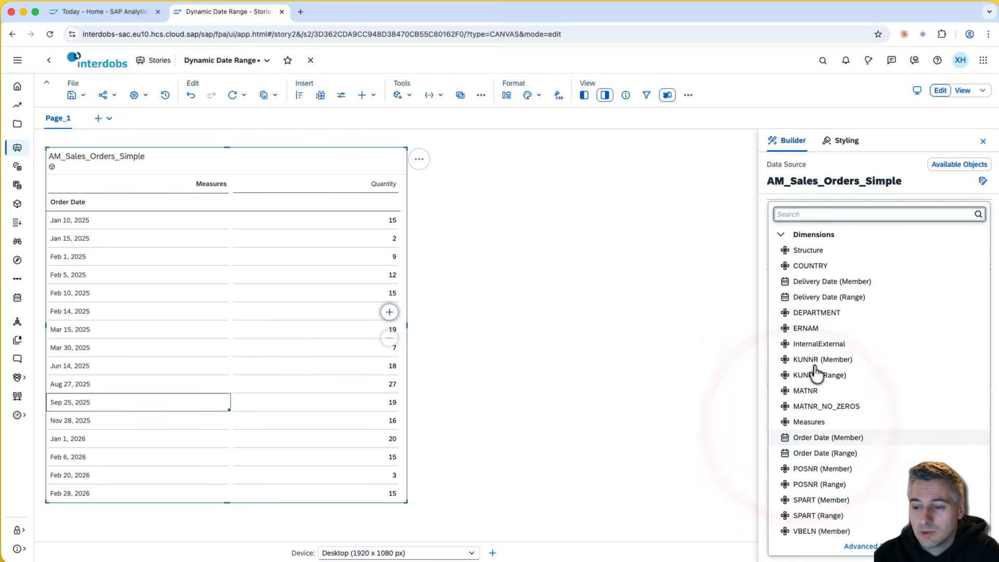
left_click(873, 457)
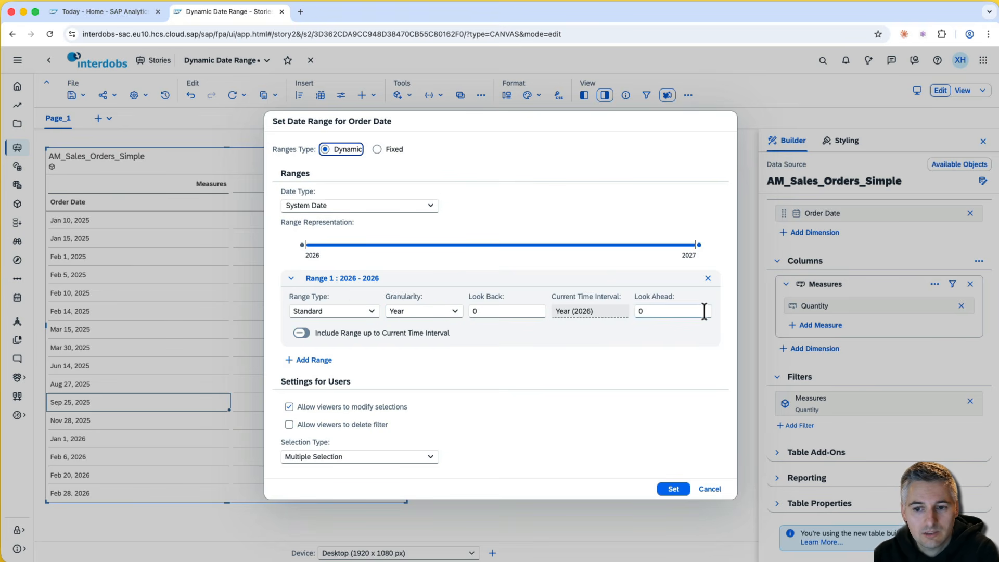
left_click(453, 312)
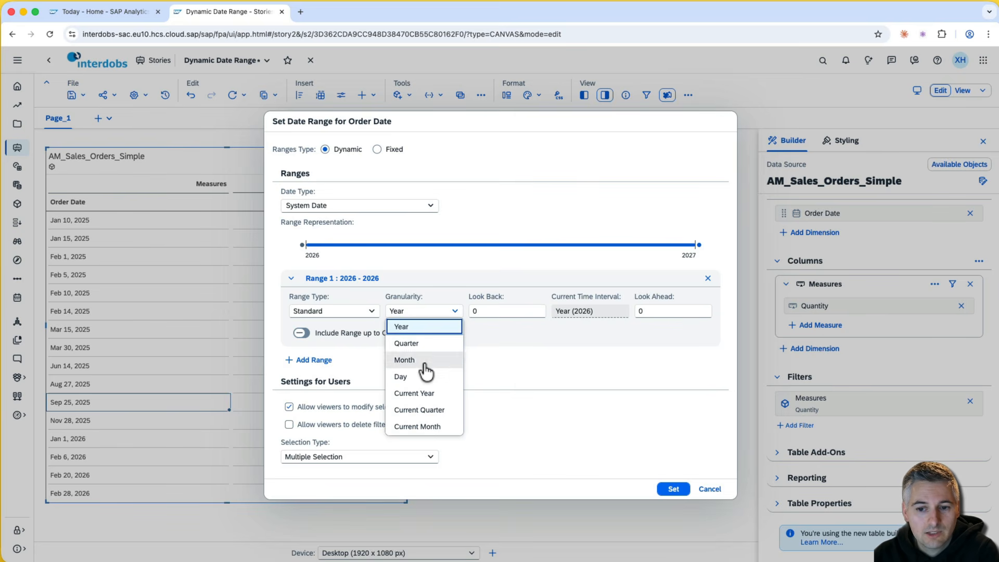
left_click(446, 290)
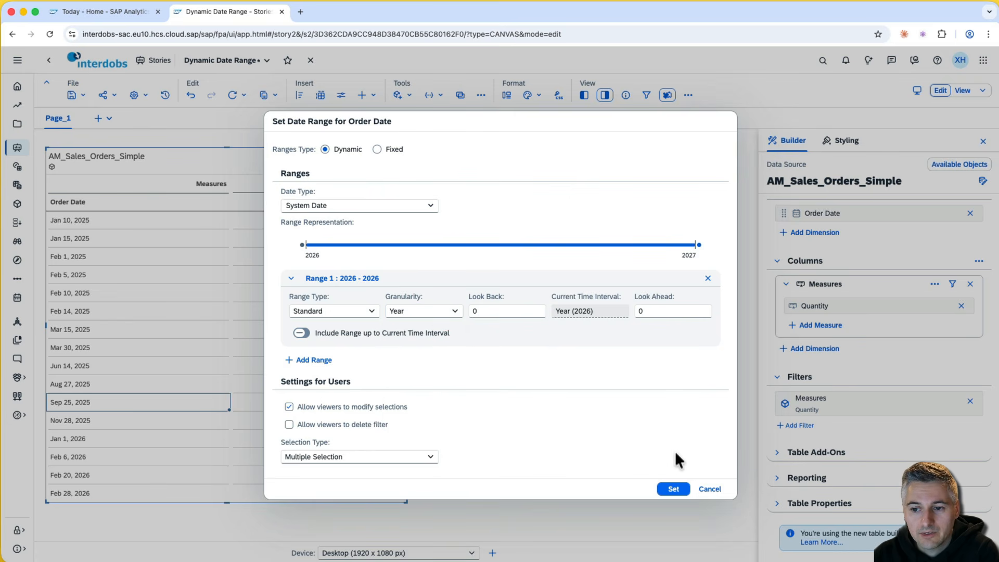
left_click(674, 491)
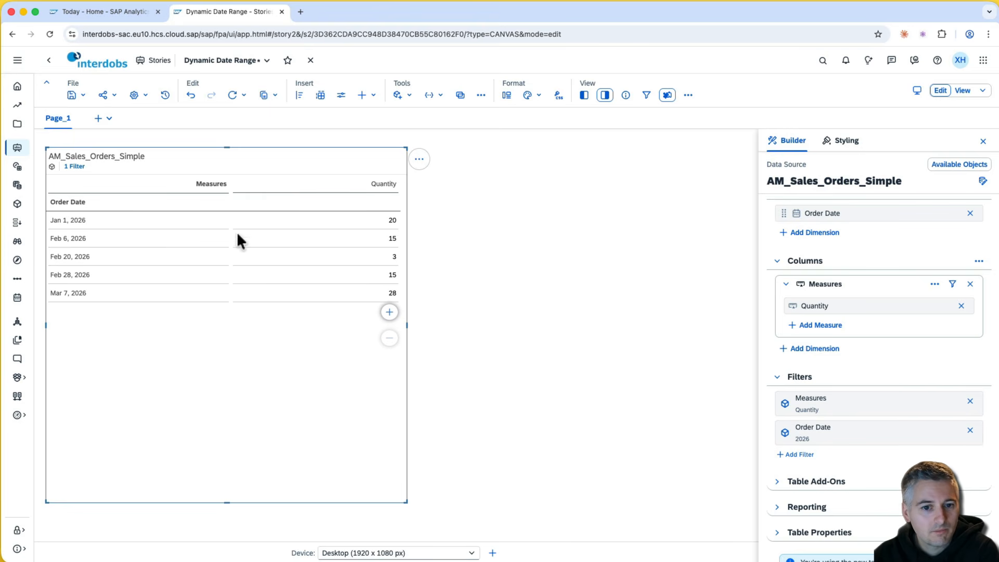
- Change the Order Date range granularity to Month, leaving only Mar 7, 2026 with quantity 28
left_click_drag(118, 221, 123, 296)
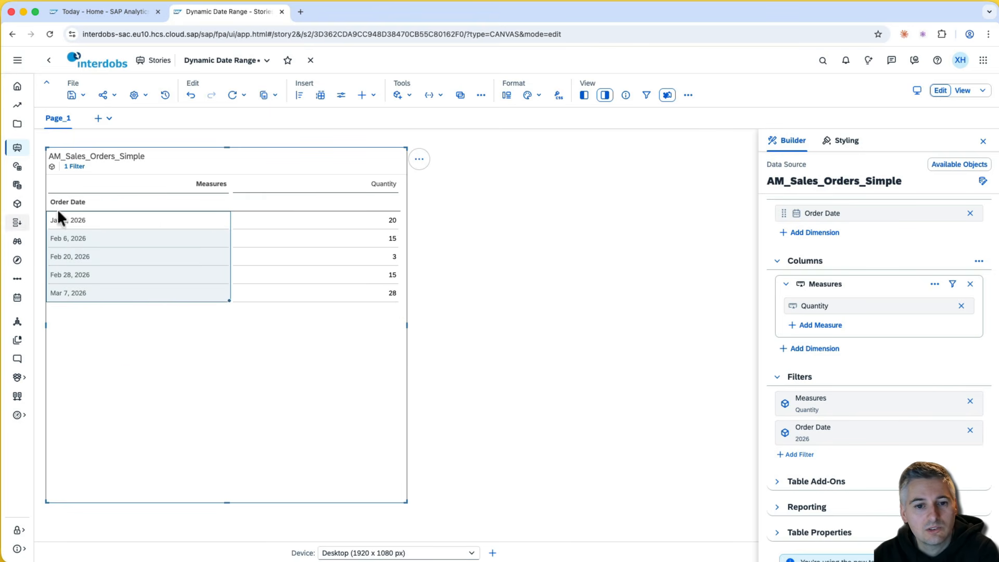
left_click_drag(81, 213, 99, 290)
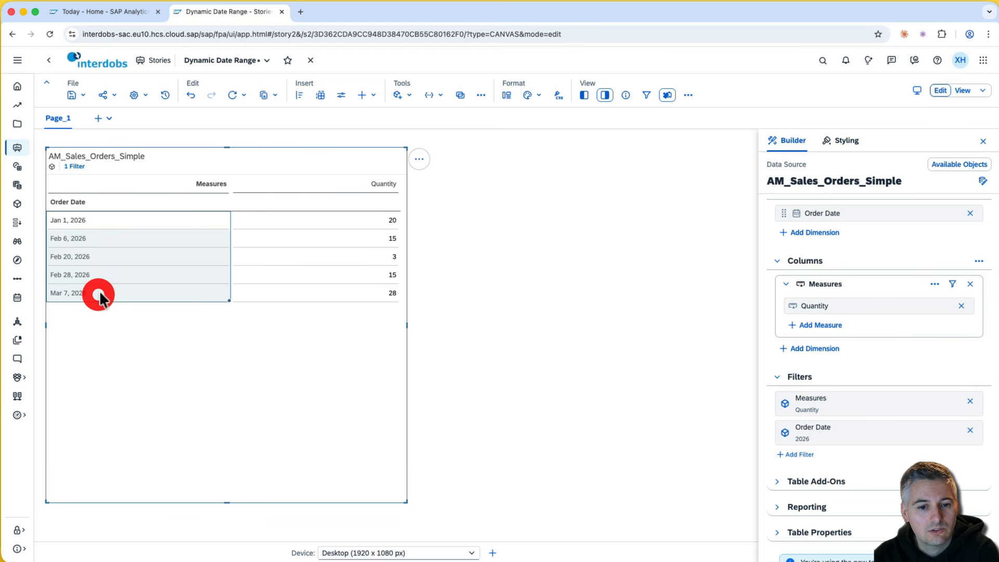
left_click(100, 291)
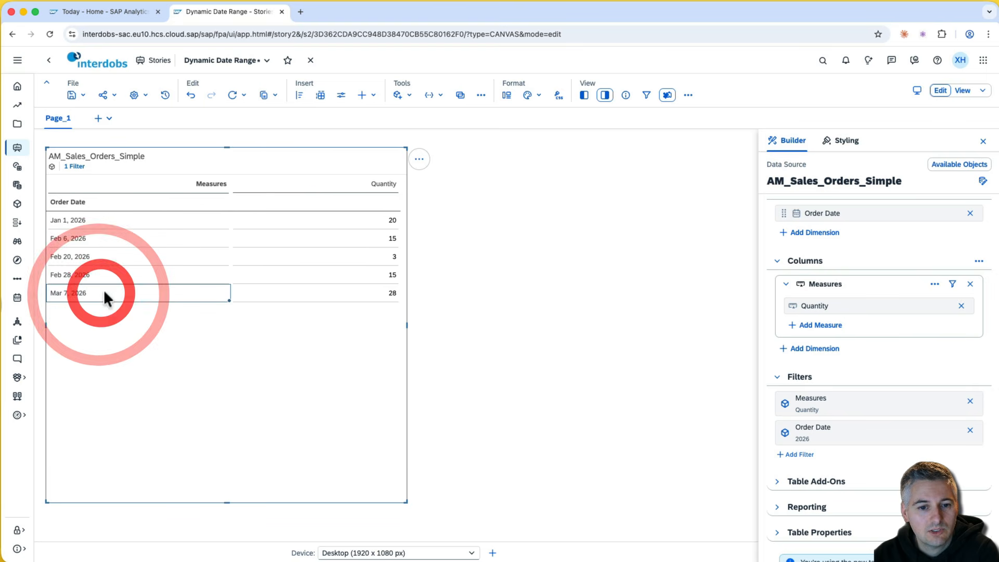
left_click(835, 432)
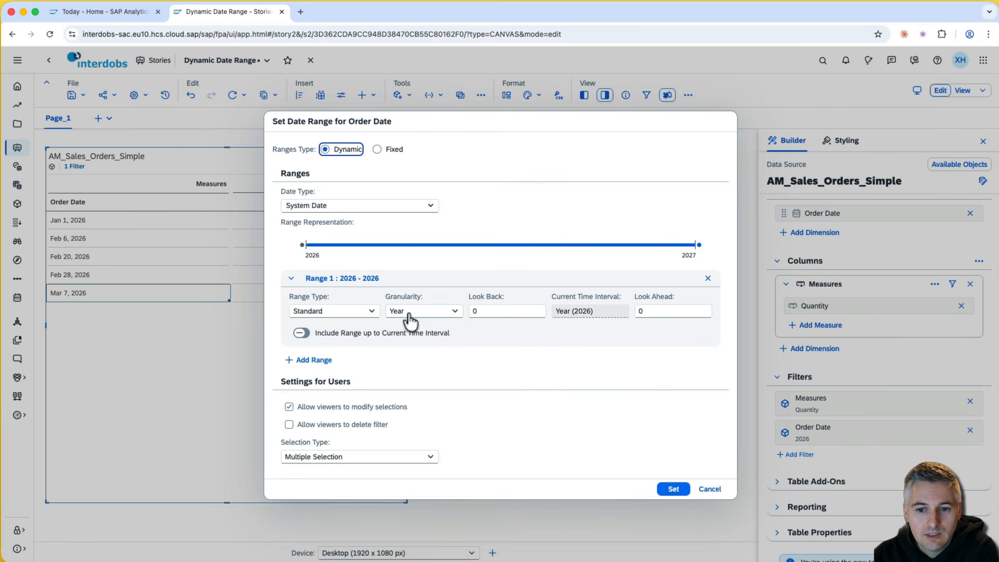
left_click(454, 312)
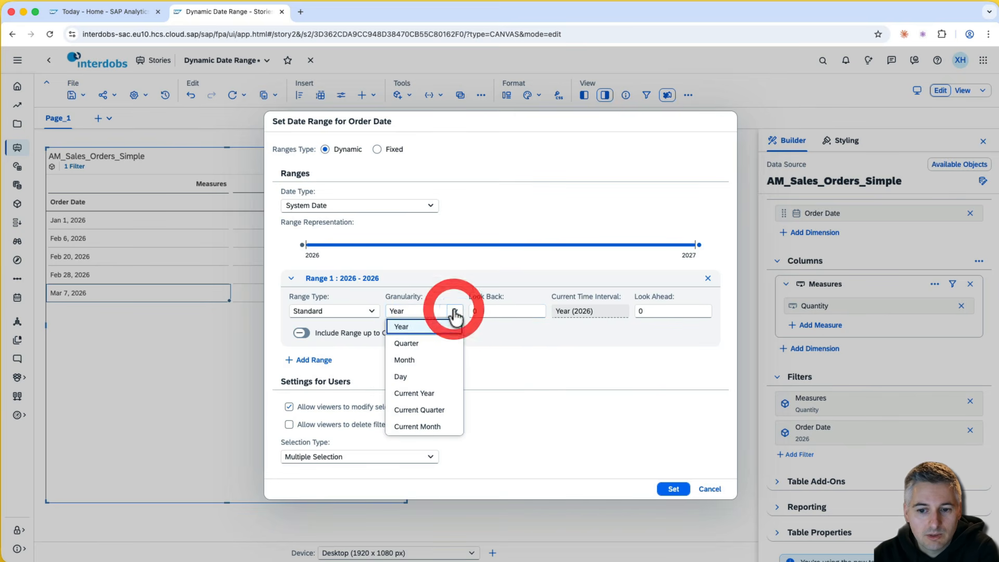
left_click(436, 360)
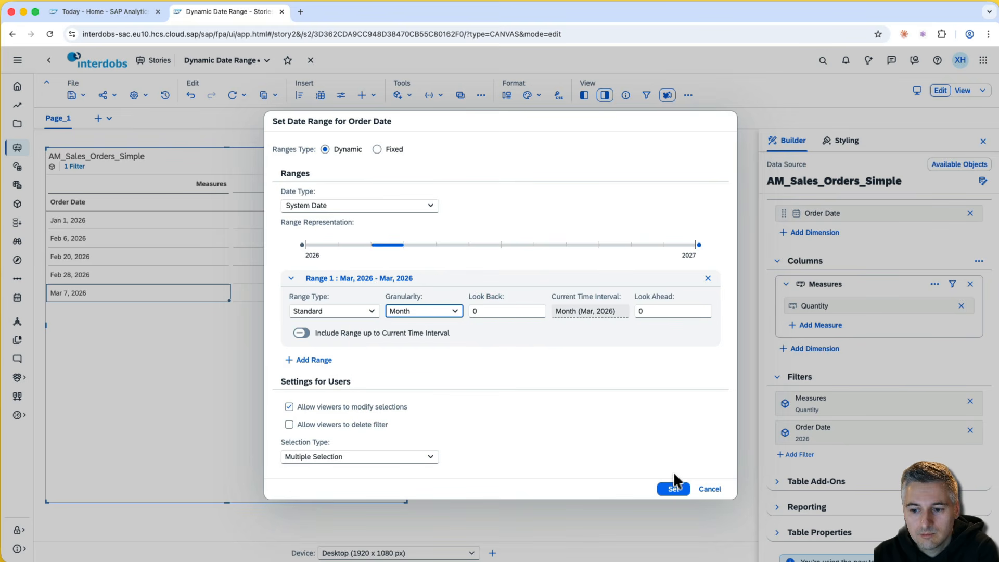
left_click(675, 490)
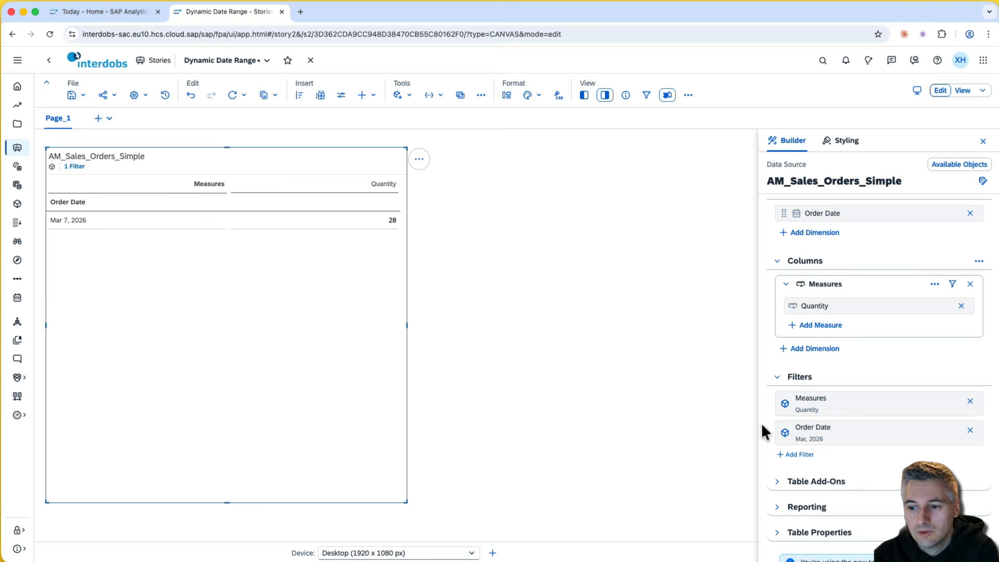
- Set the Order Date range to Standard with Offset, looking back 1 year
left_click(829, 433)
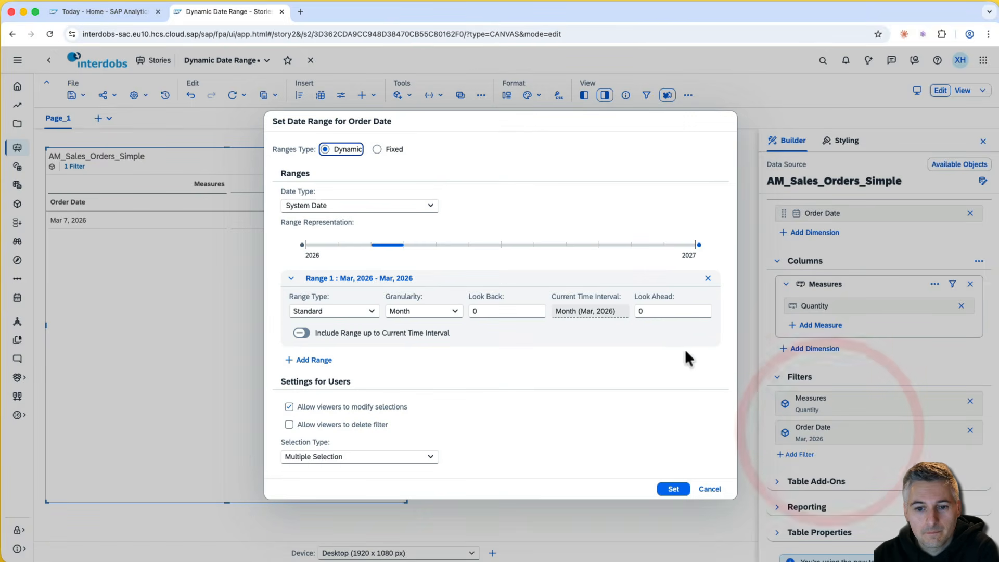
left_click(370, 311)
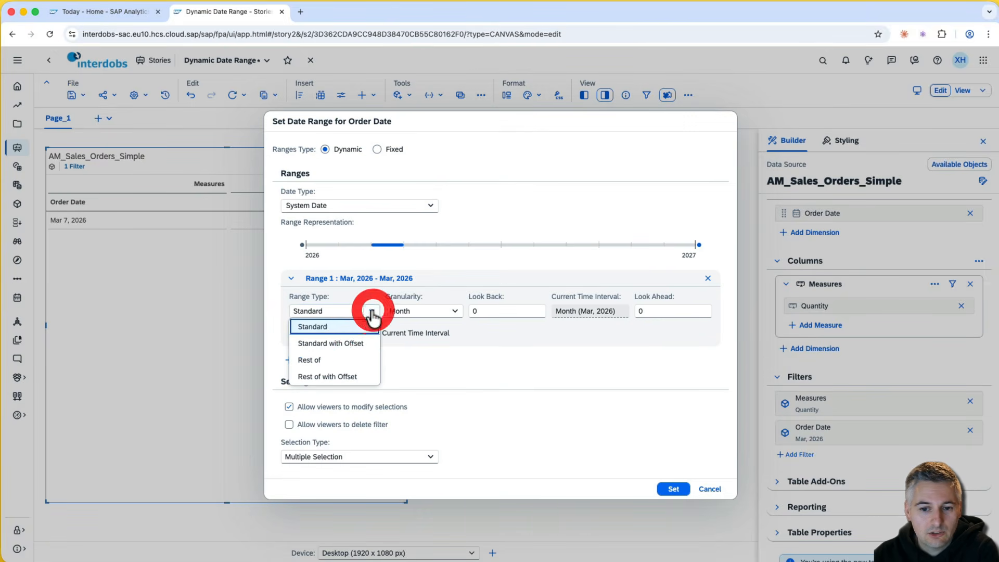
left_click(366, 345)
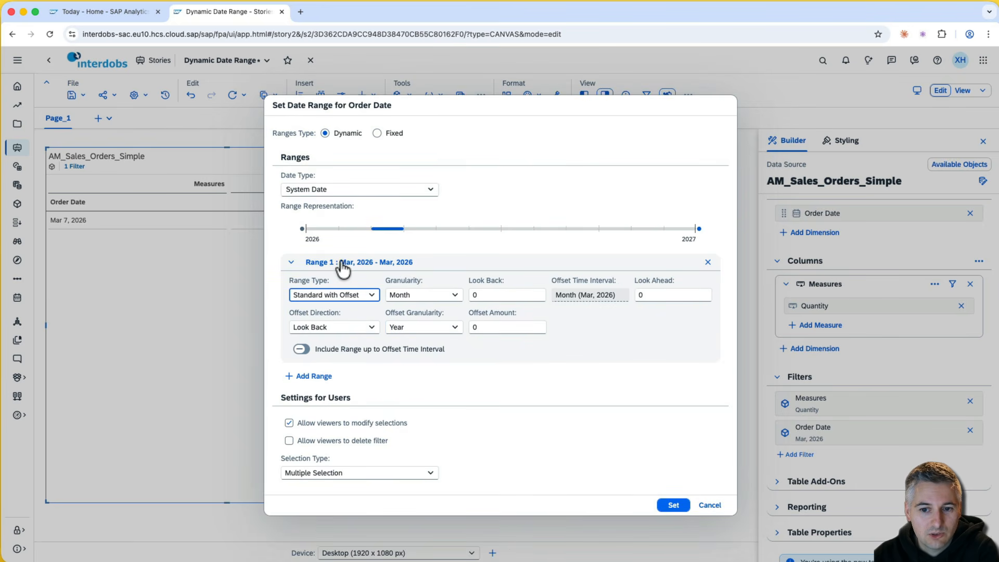
left_click(473, 328)
left_click(474, 328)
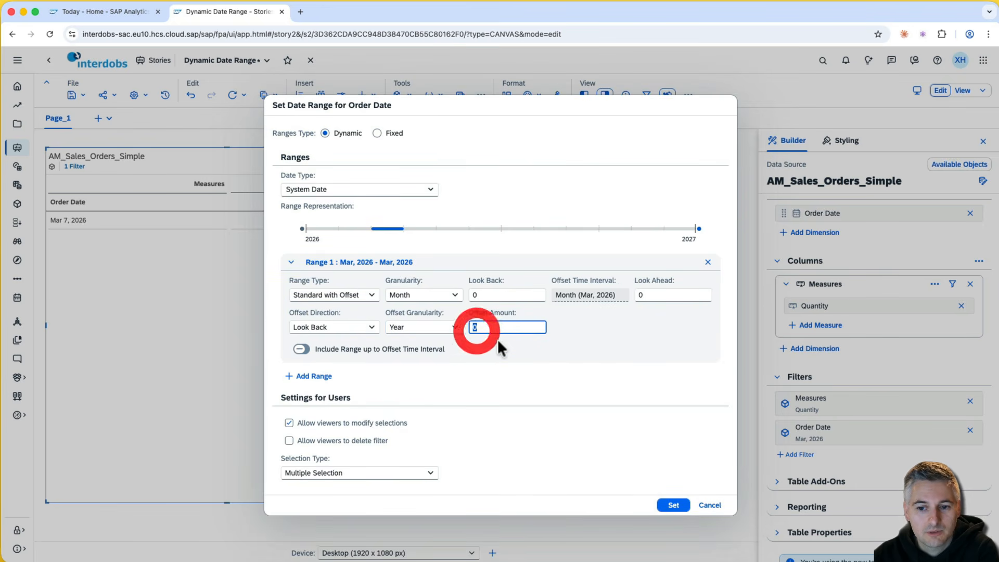
type("1")
left_click(583, 335)
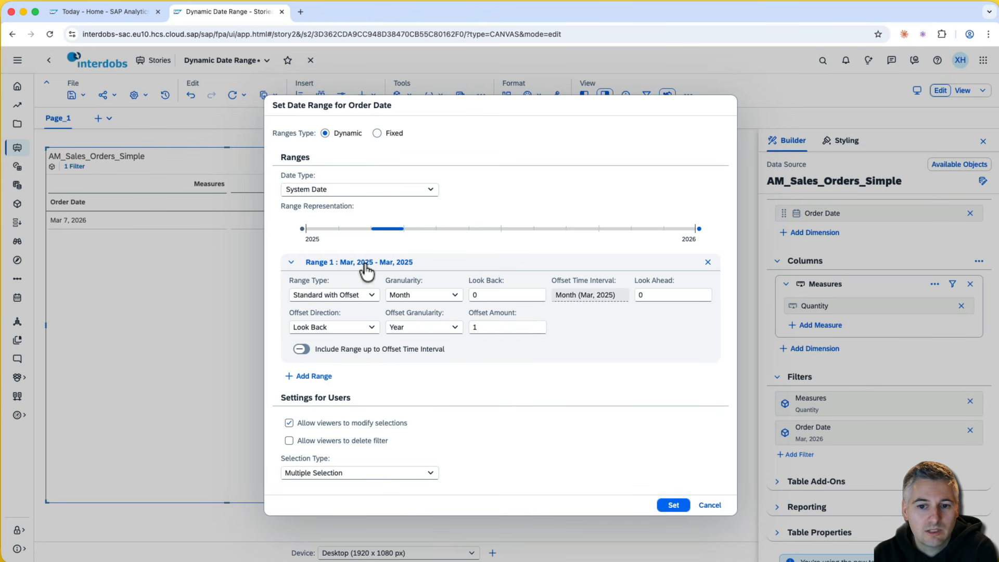
left_click(674, 505)
- Check the Mar 15 and Mar 30, 2025 rows, then select the whole table
left_click(85, 224)
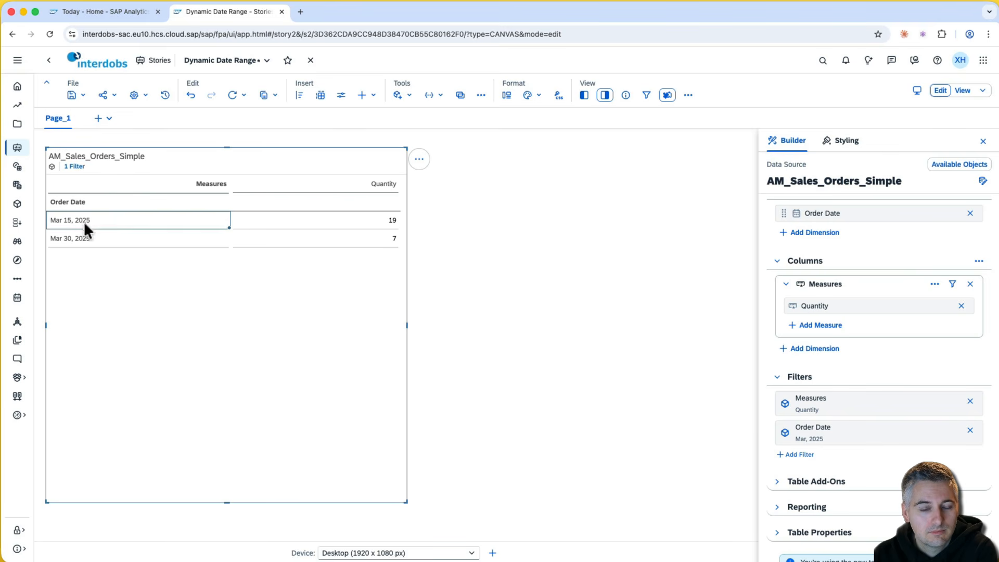
left_click(83, 236)
left_click(90, 217)
left_click(310, 262)
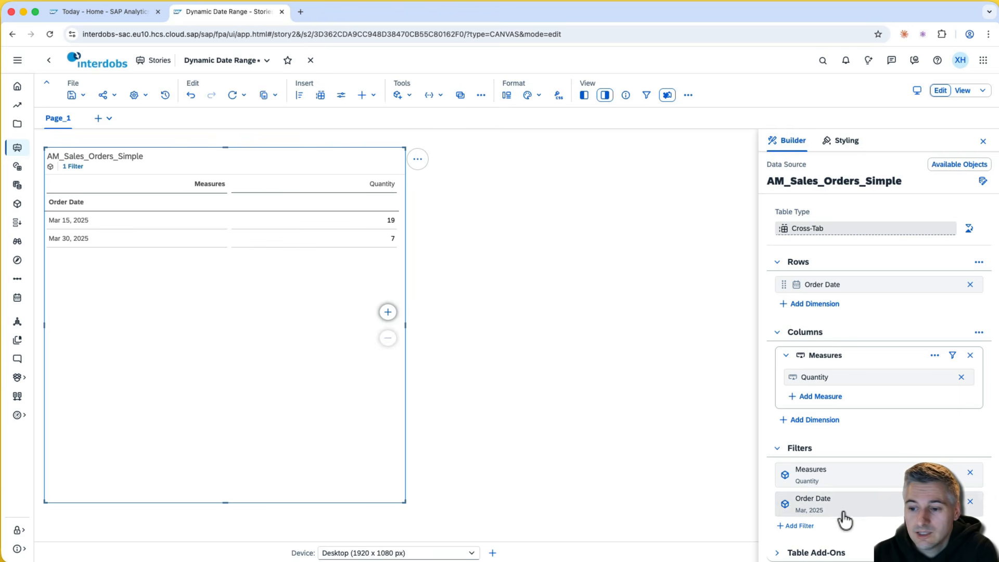
- Create a custom date type named 'Current Date' of type System Date for the Order Date range
left_click(866, 509)
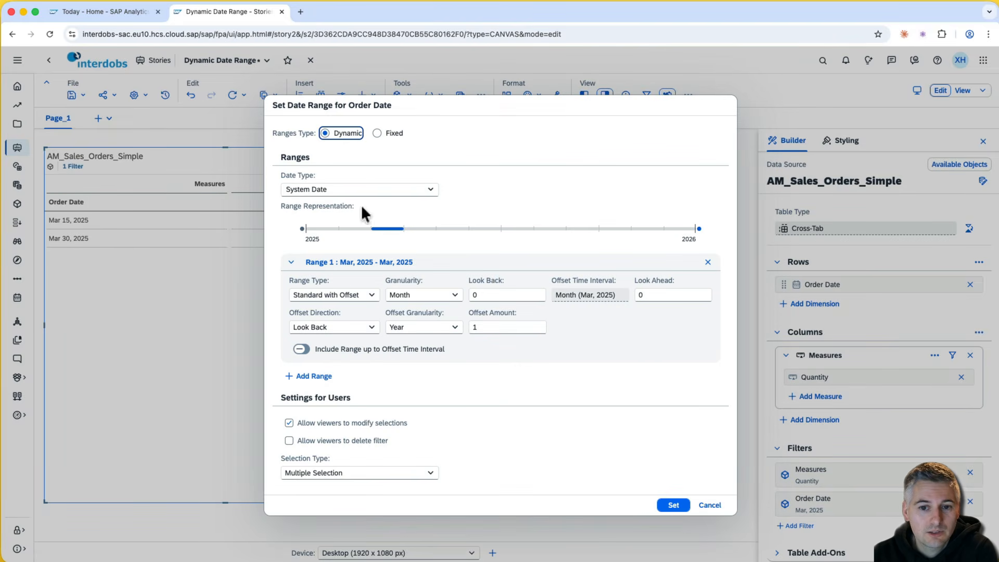
left_click(430, 190)
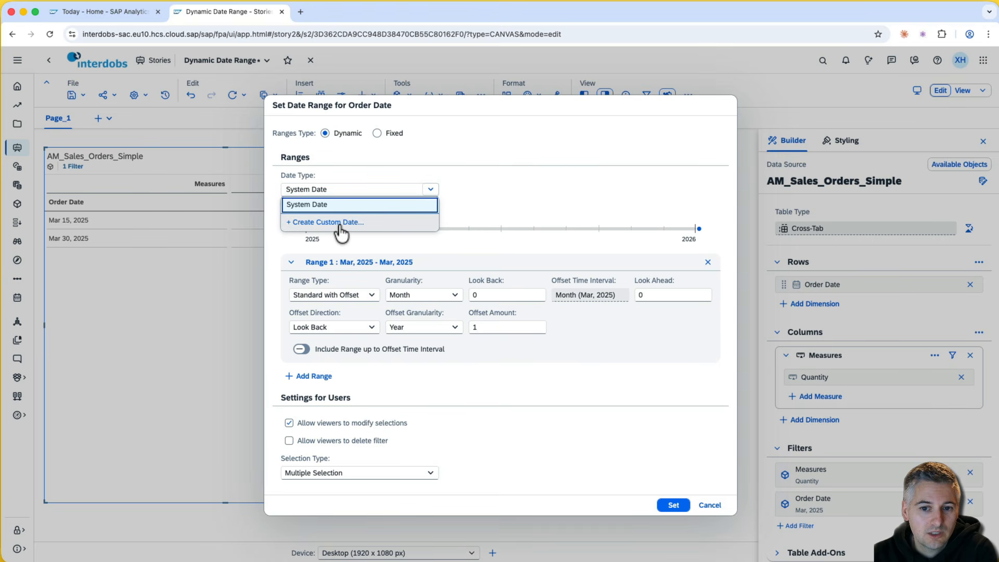
left_click(359, 224)
left_click(359, 222)
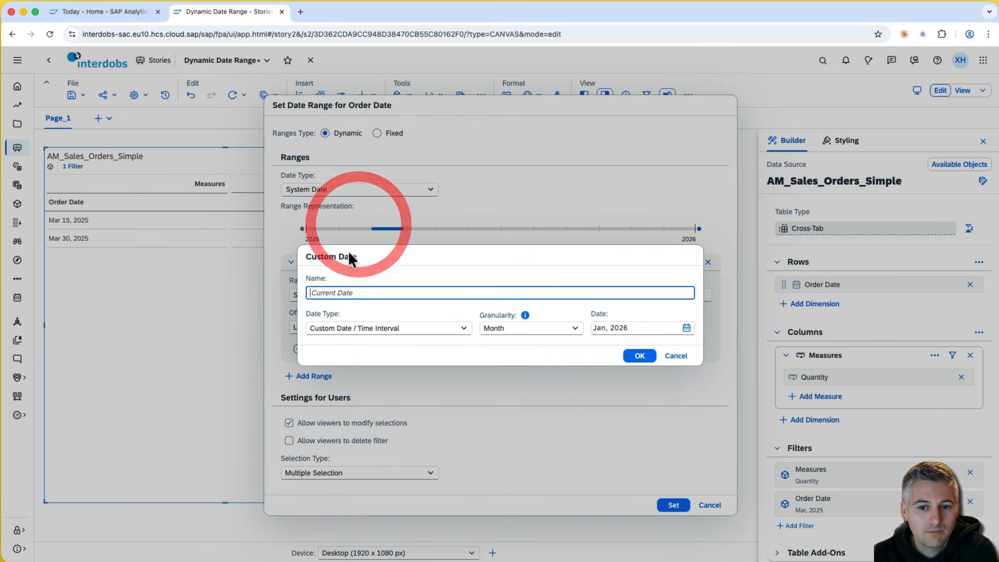
left_click(359, 293)
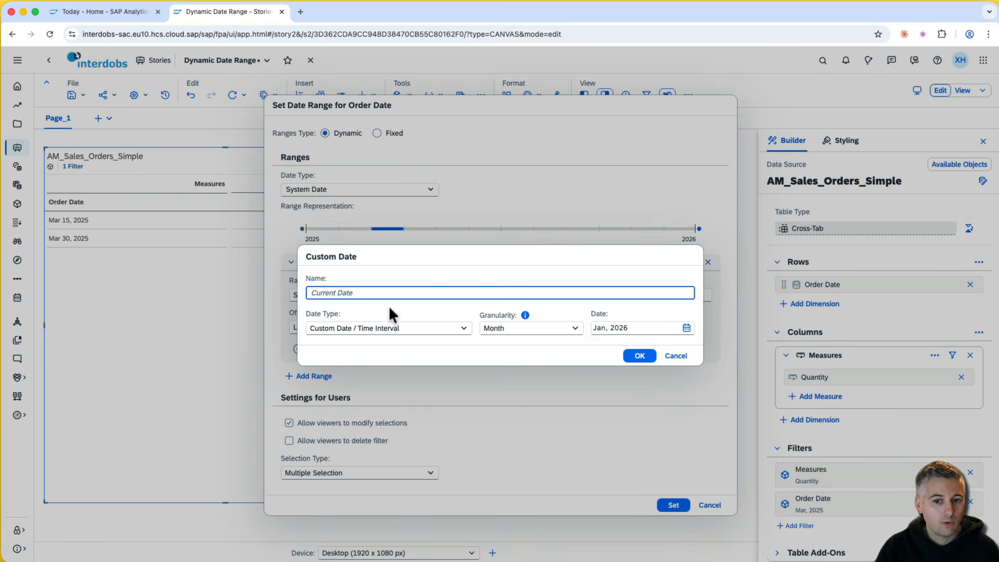
type("Current Date")
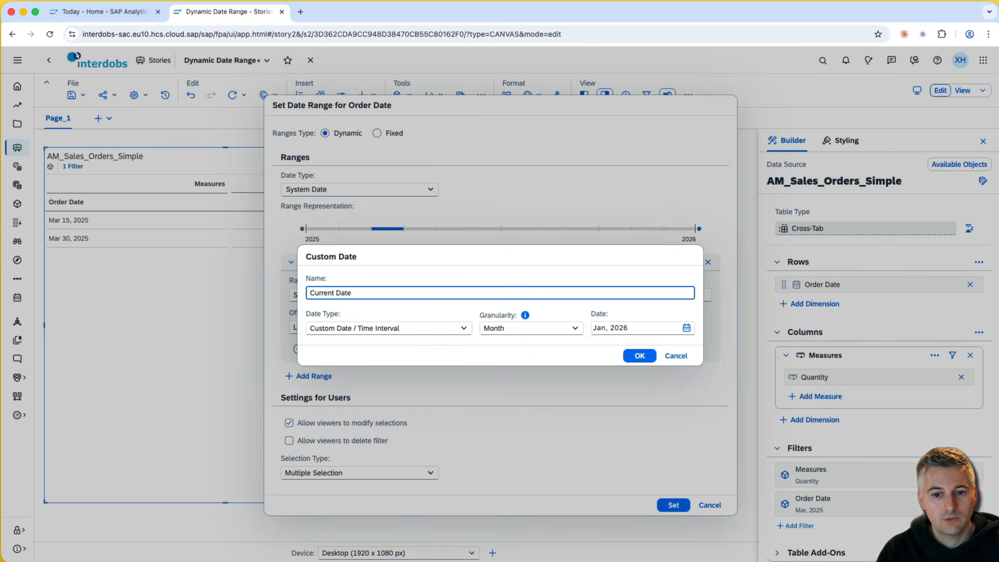
type(" (Tod")
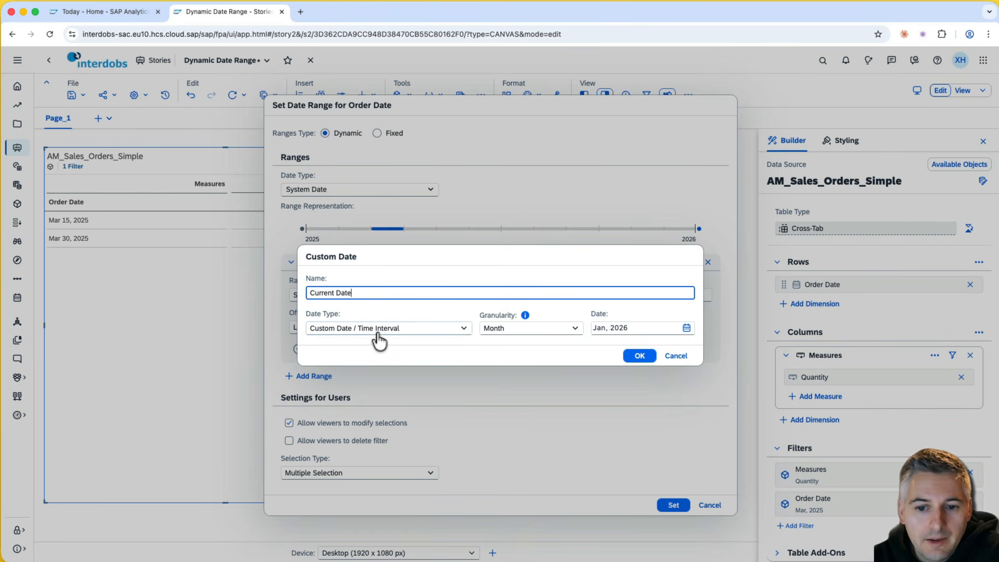
left_click(464, 330)
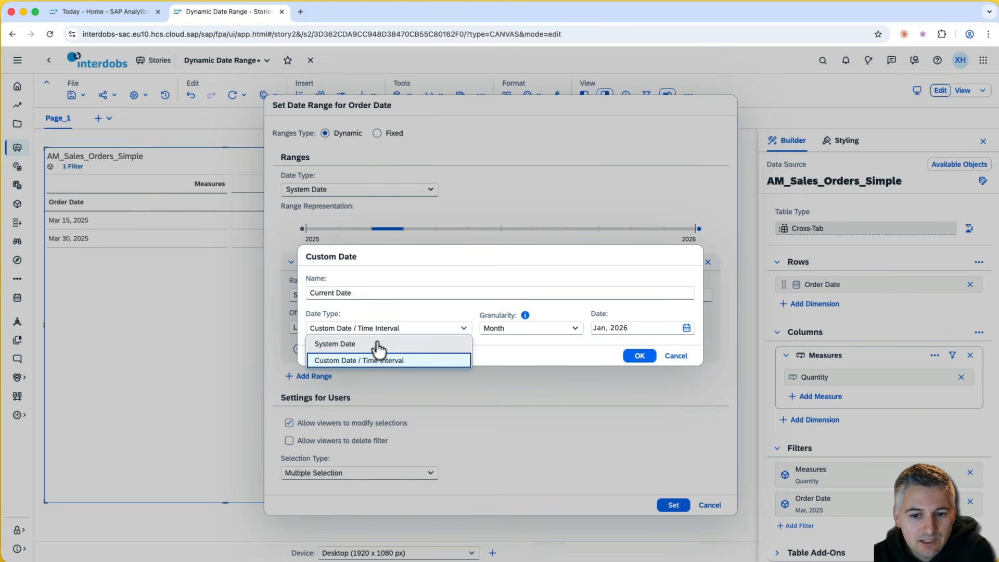
left_click(364, 345)
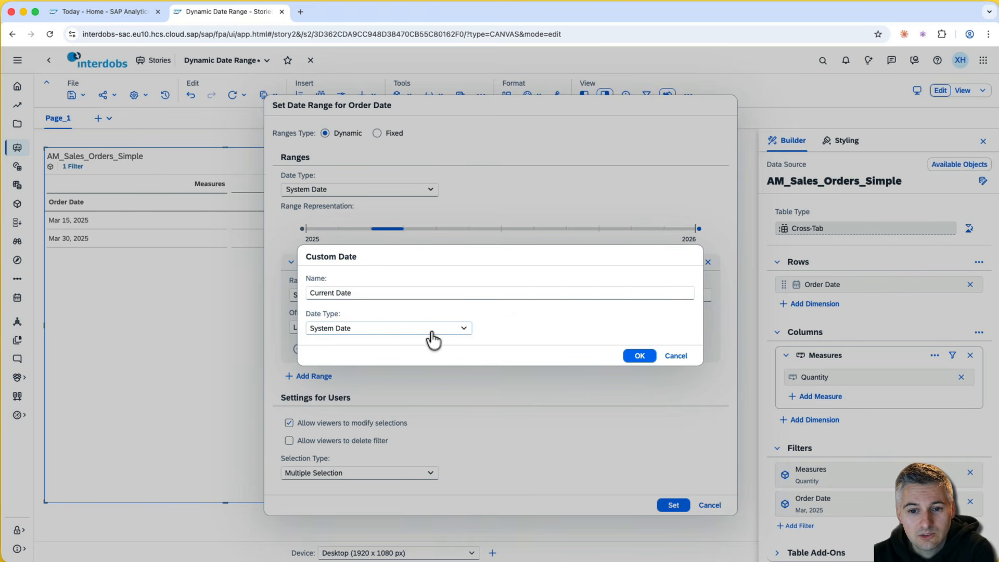
left_click(640, 356)
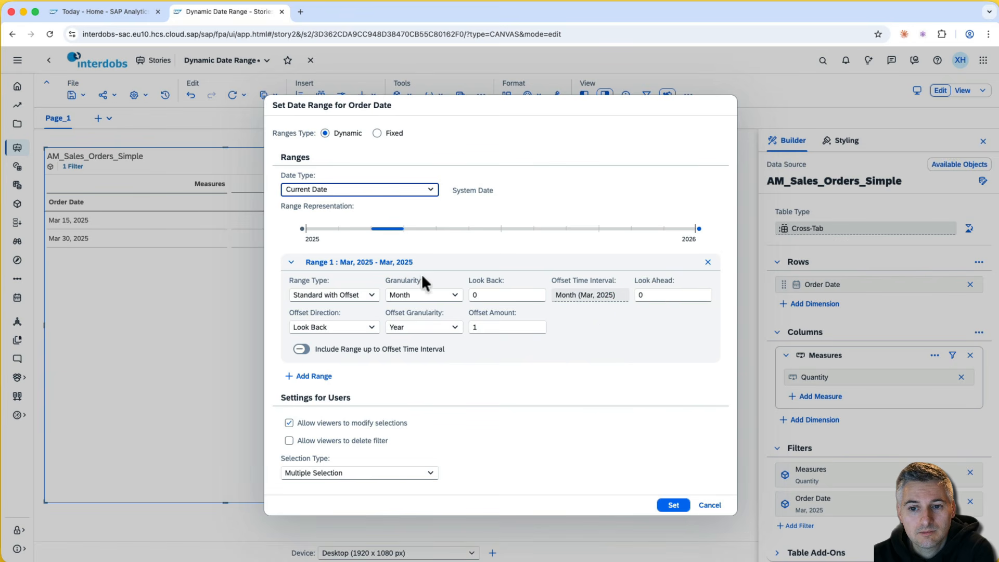
- Switch the Order Date range type back to Standard, leaving only Mar 7, 2026 with quantity 28
left_click(433, 217)
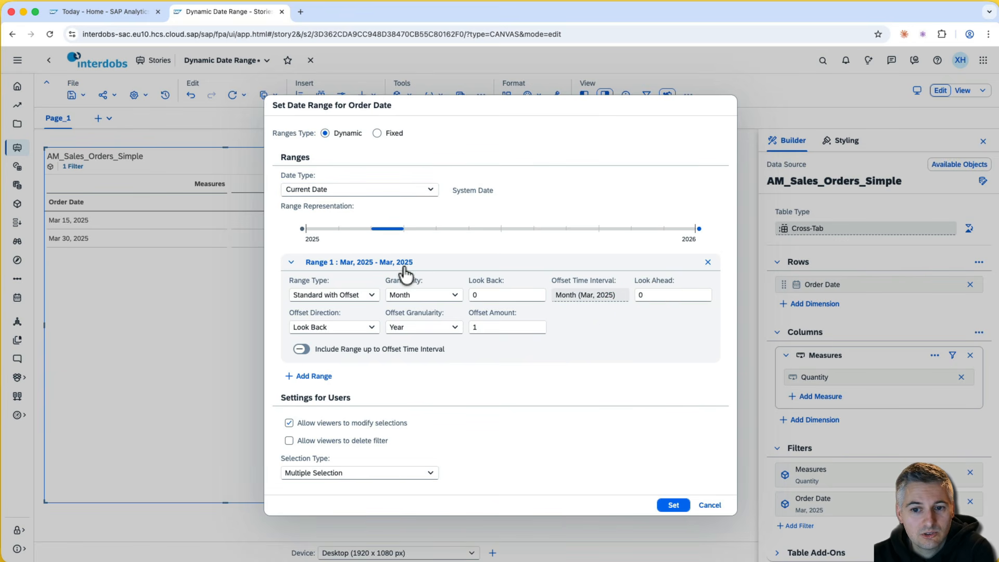
left_click(483, 327)
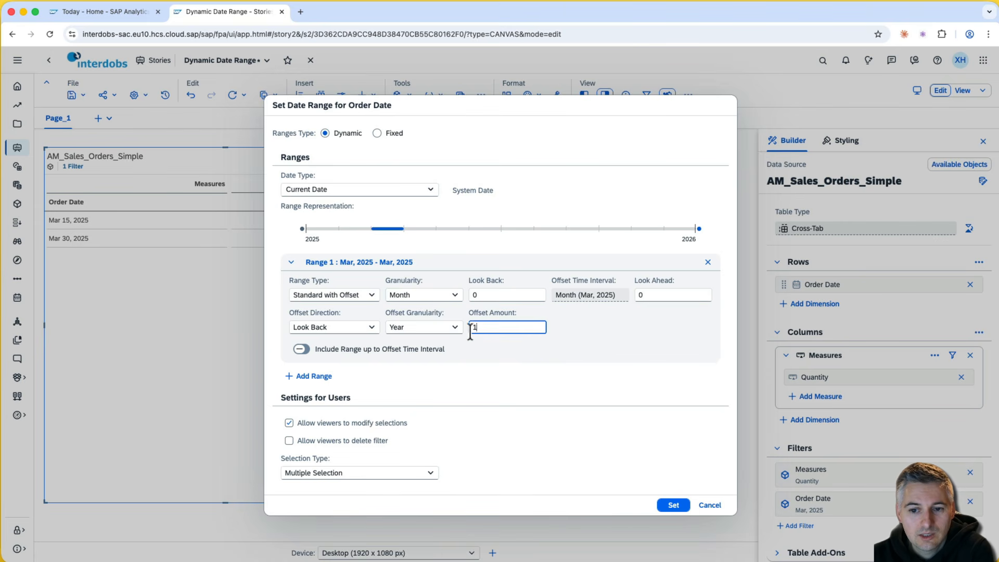
left_click(336, 327)
left_click(331, 295)
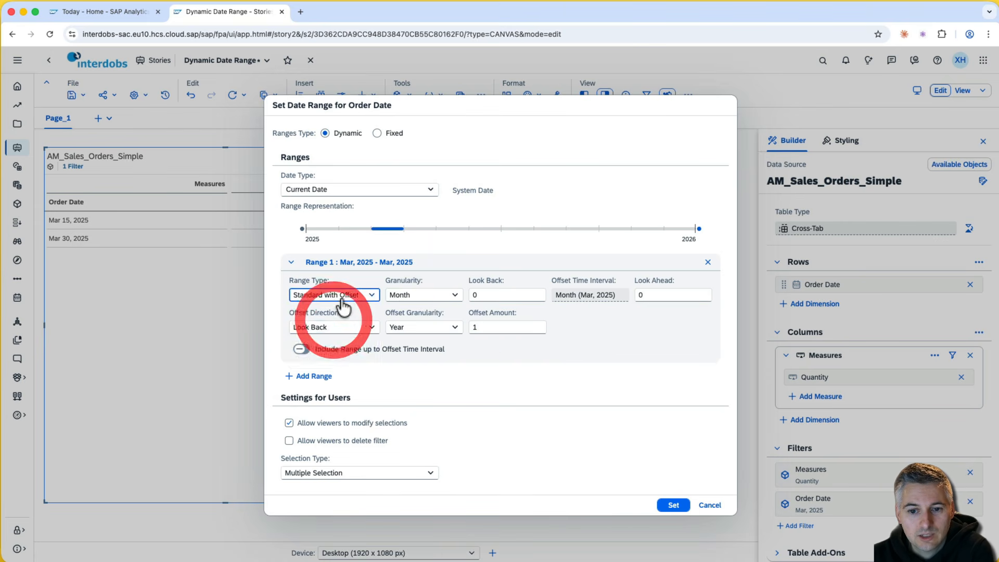
left_click(327, 312)
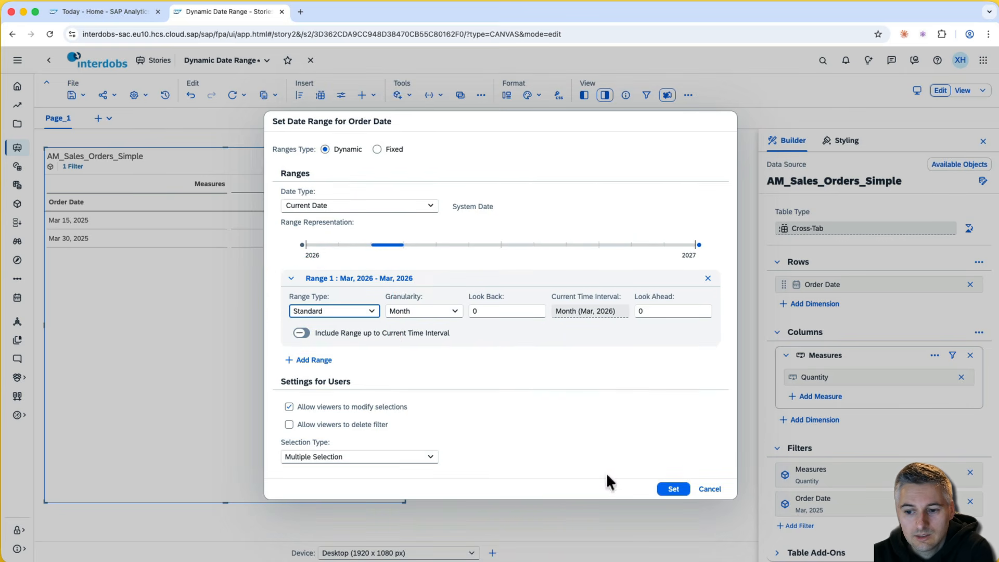
left_click(673, 489)
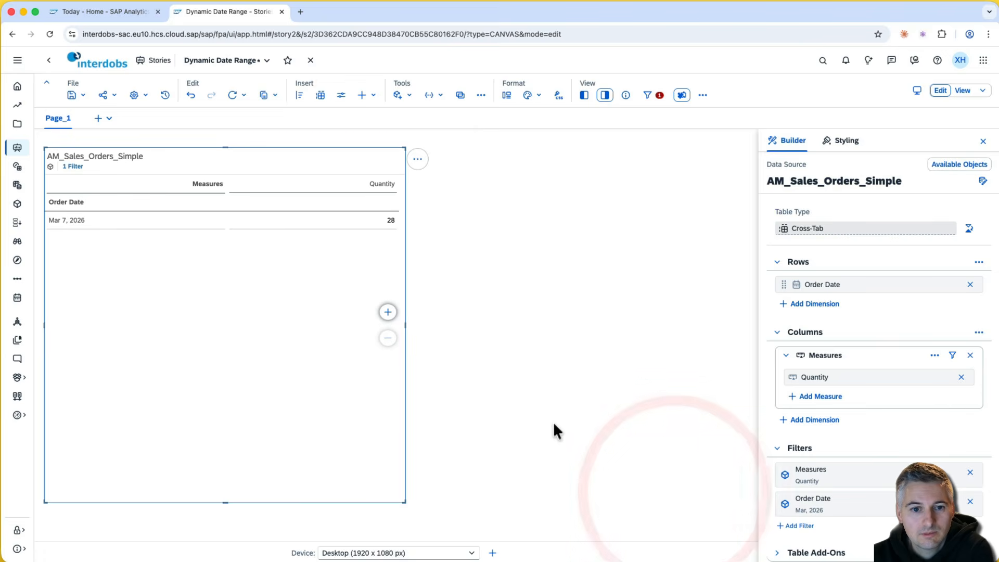
left_click(83, 219)
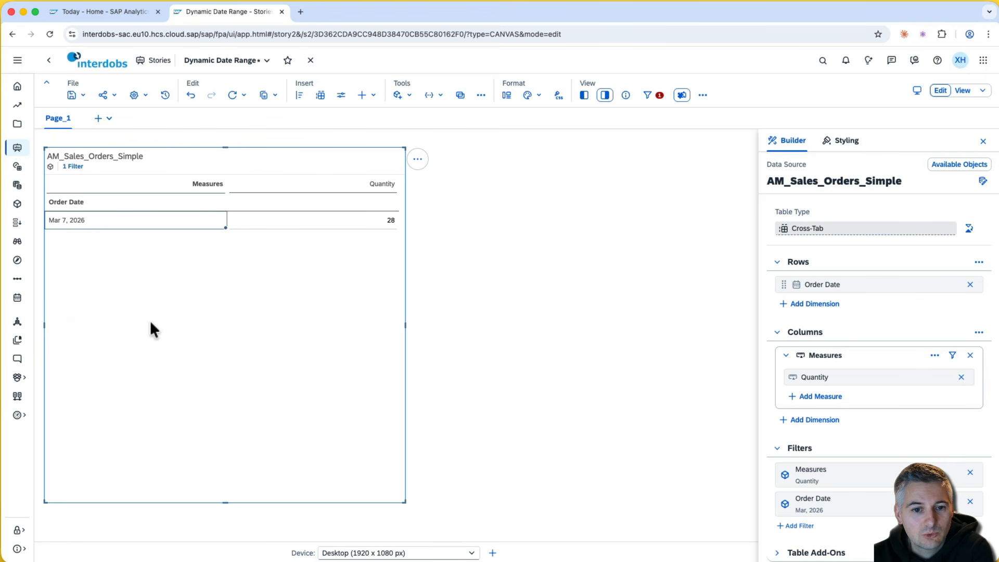
- Pin the Current Date filter to the top of the story and check its Mar 15, 2026 calendar
left_click(660, 99)
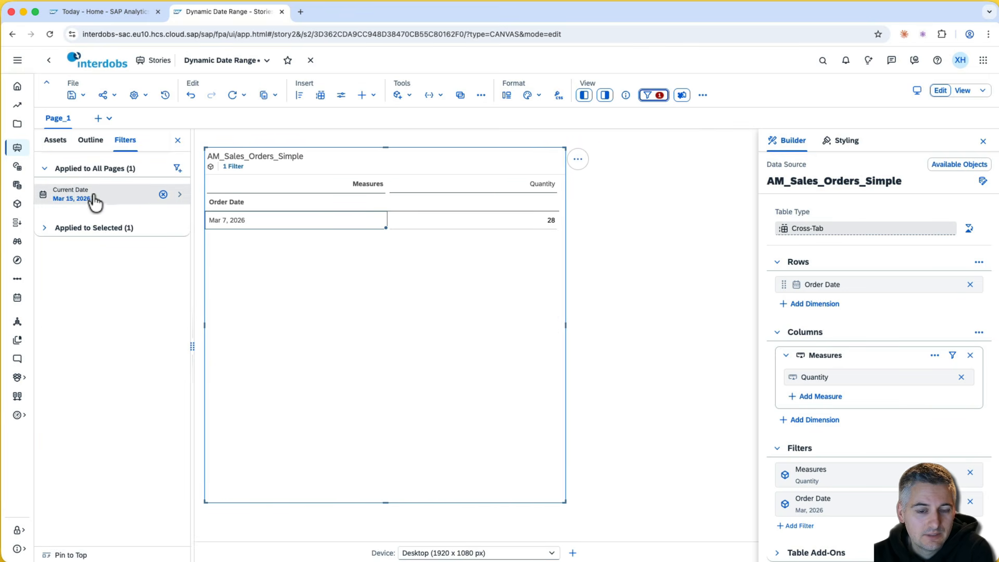
left_click(61, 556)
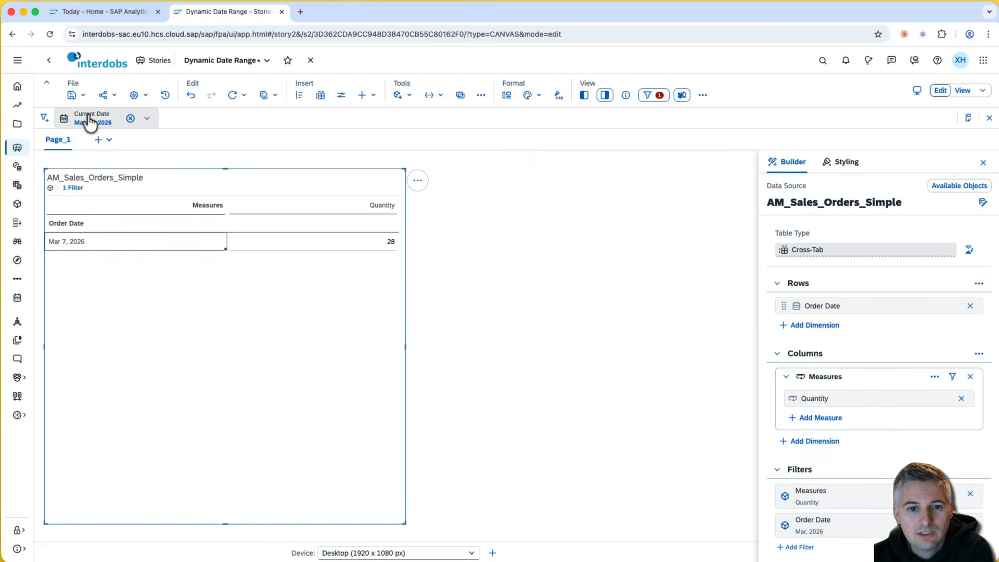
left_click(99, 119)
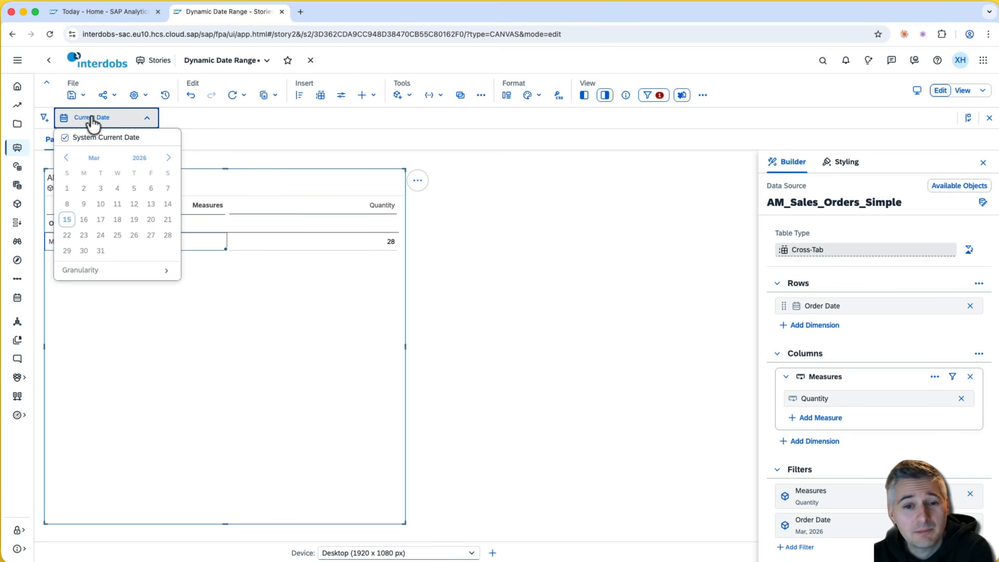
left_click(92, 119)
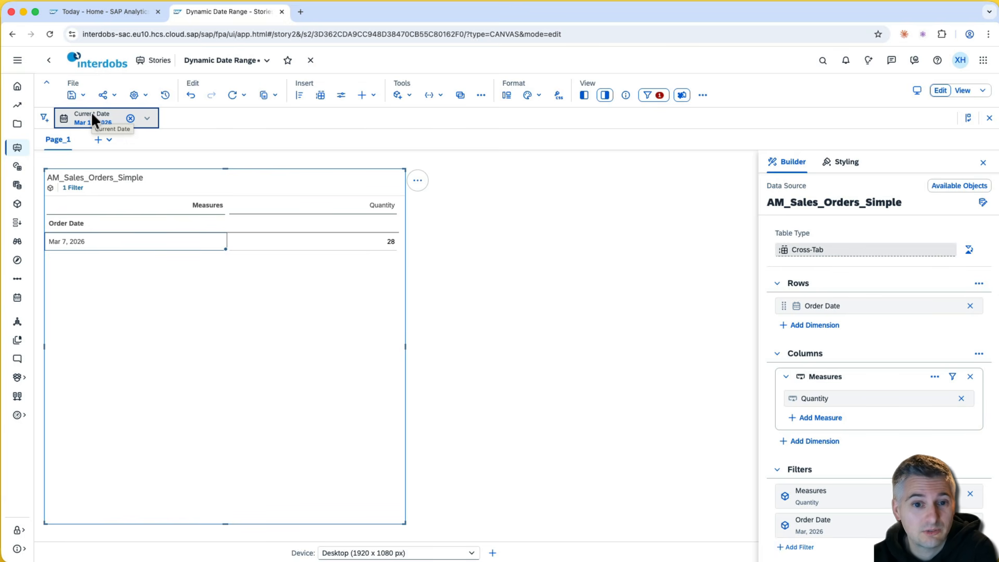
left_click(237, 125)
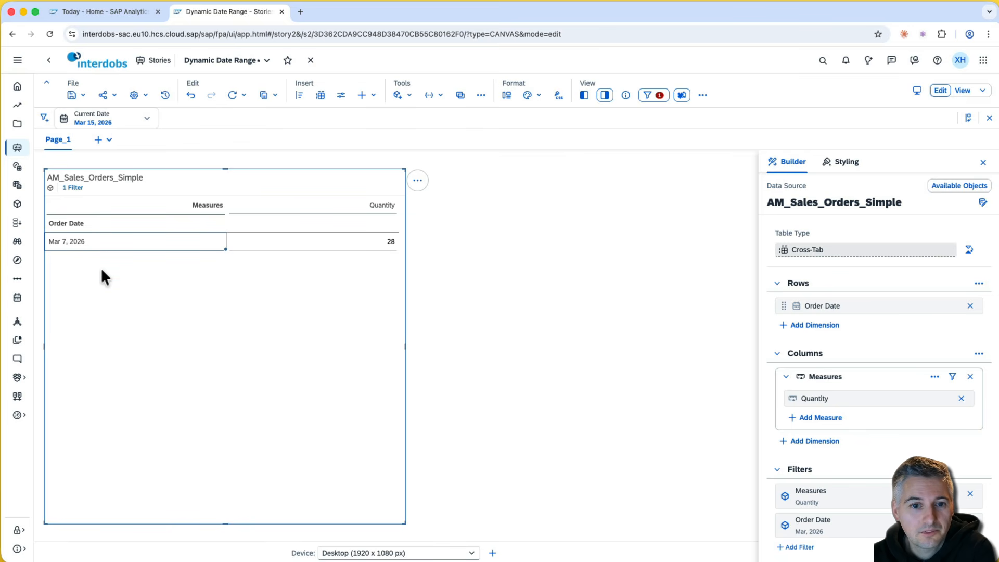
- Untick the system date, set Current Date to Feb 18, 2026, and check the Feb 6 to Feb 28 rows
left_click(98, 121)
left_click(65, 138)
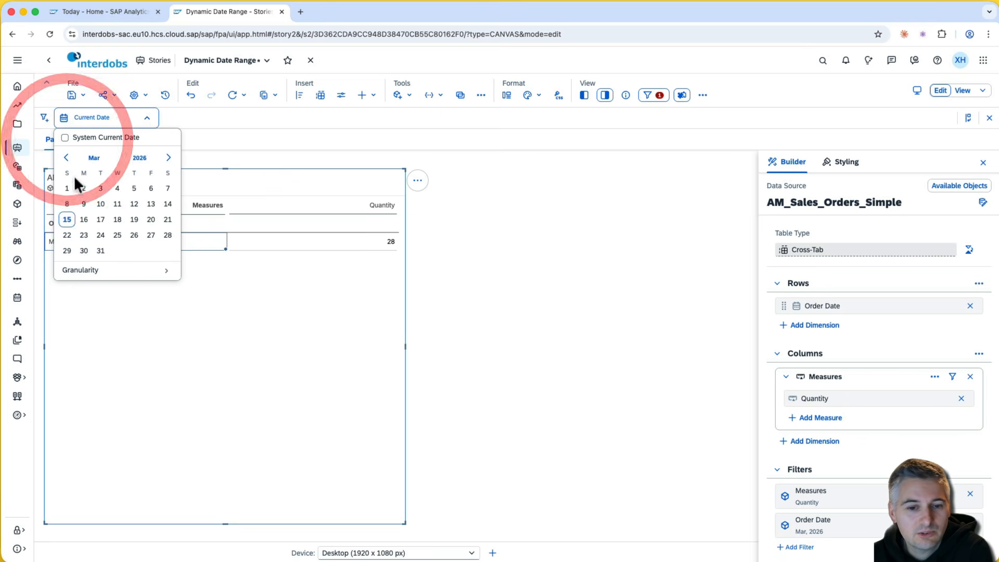
left_click(67, 159)
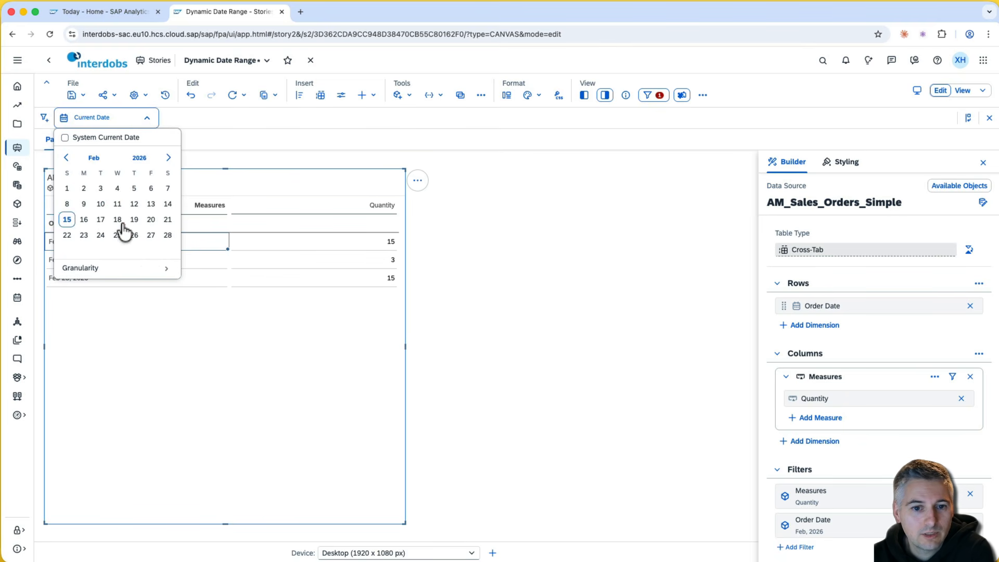
left_click(117, 219)
left_click(117, 219)
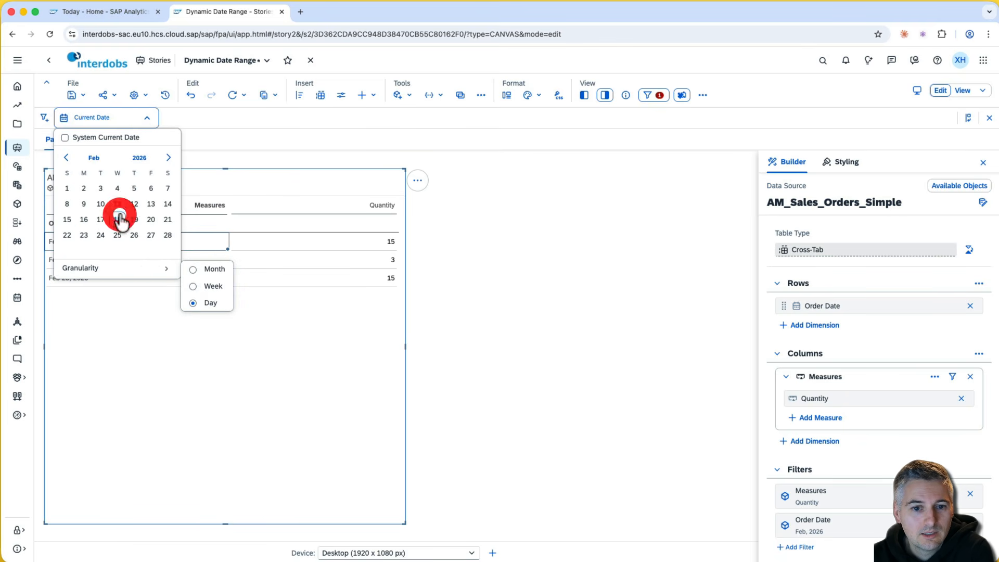
left_click(210, 156)
left_click(104, 241)
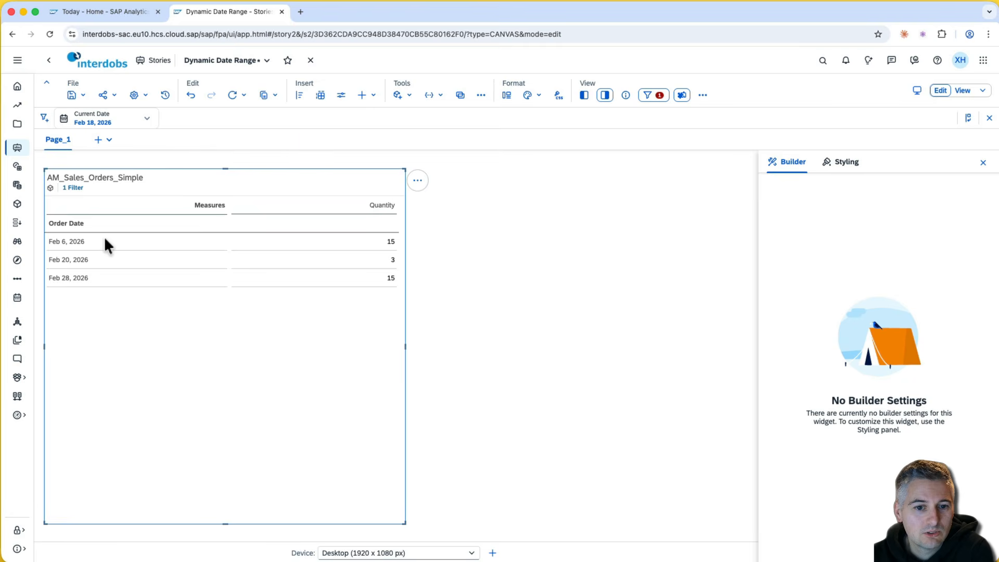
left_click_drag(104, 242, 98, 281)
left_click(127, 276)
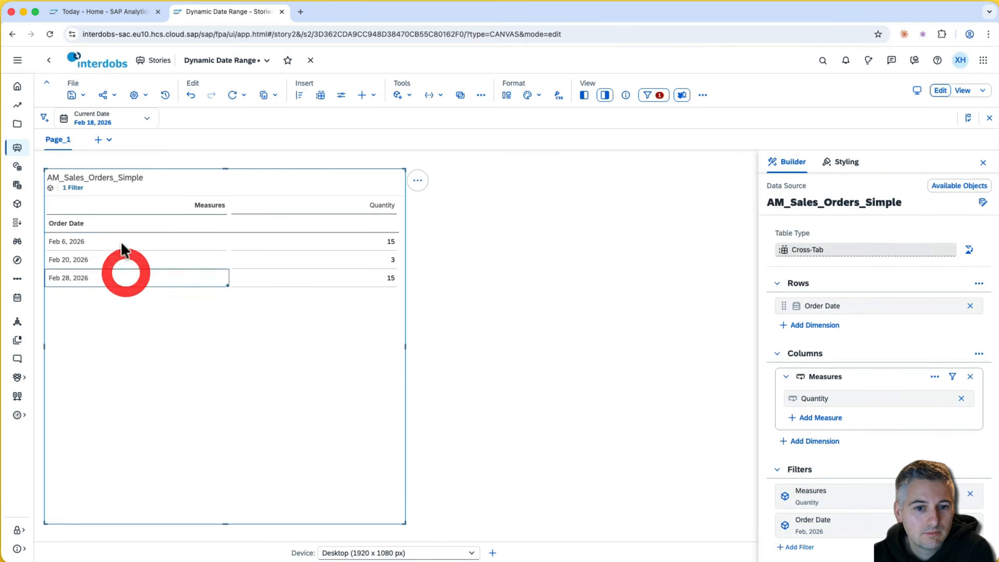
left_click(121, 242)
left_click(116, 275)
left_click(109, 235)
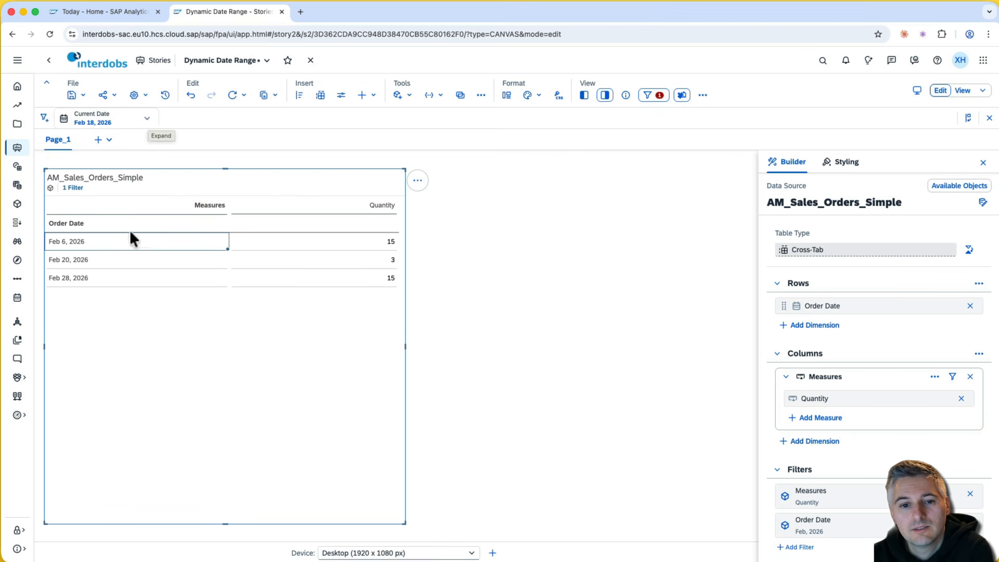
- Switch Current Date to Month granularity at Feb 2026 and make it follow the system current date
left_click(147, 120)
mouse_move(118, 274)
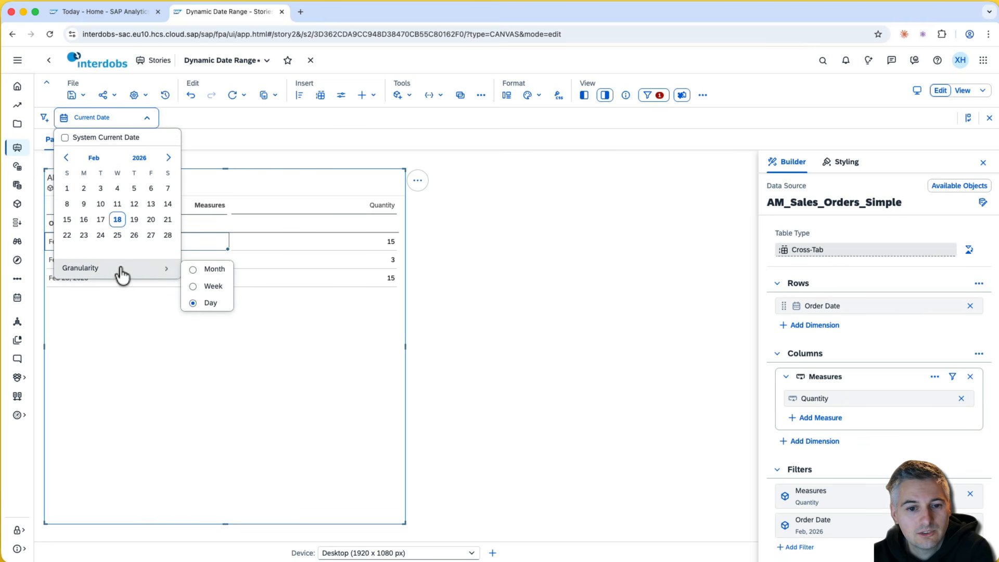
left_click(194, 268)
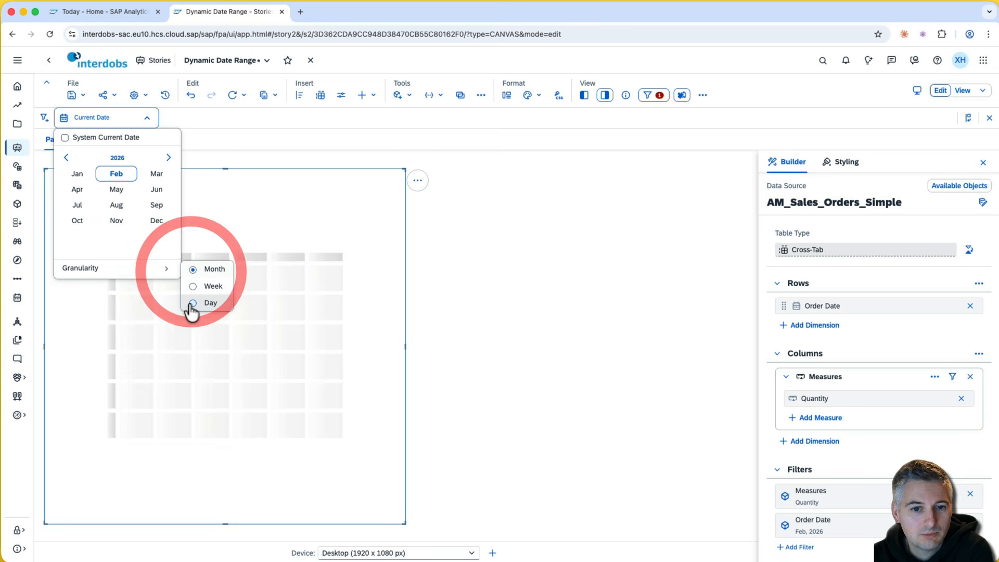
left_click(117, 176)
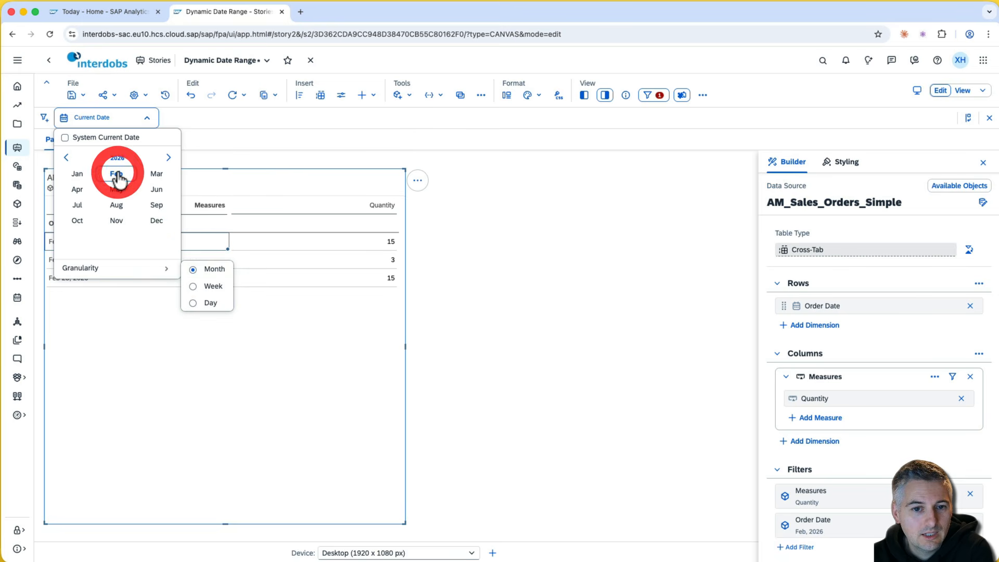
left_click(65, 137)
left_click(217, 114)
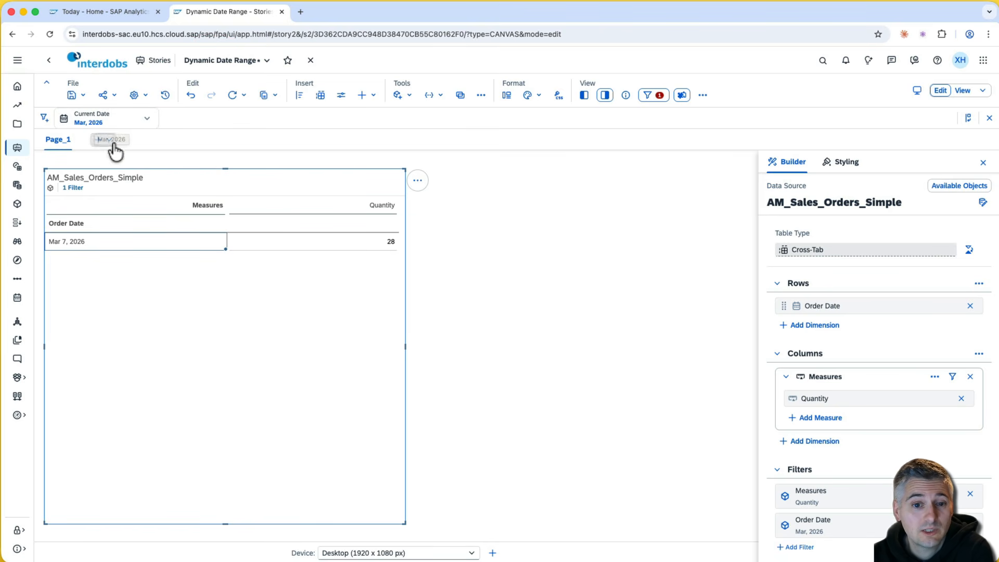
left_click(101, 120)
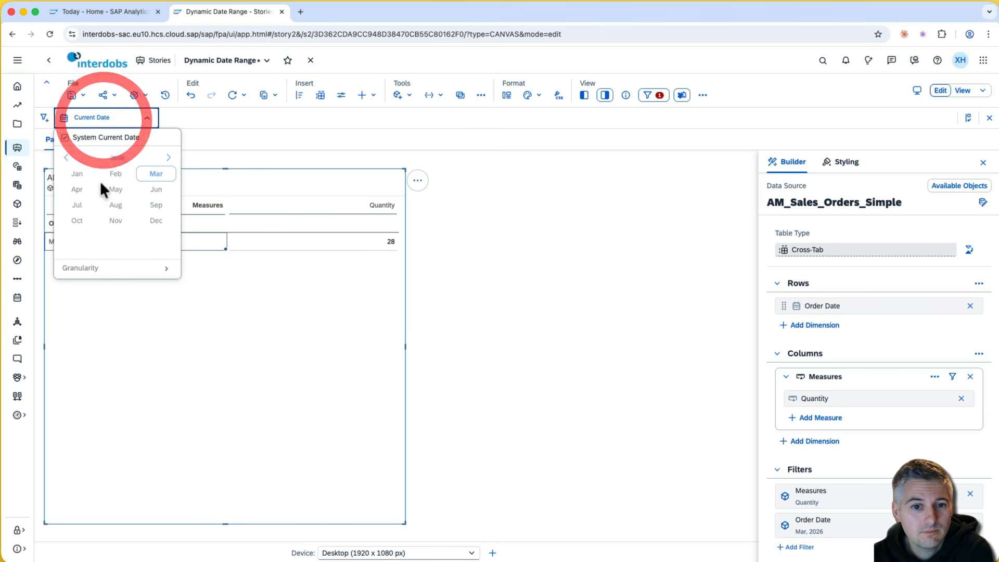
- Untick System Current Date and pick Jan 2026, leaving only Jan 1, 2026 with quantity 20
left_click(65, 137)
left_click(77, 174)
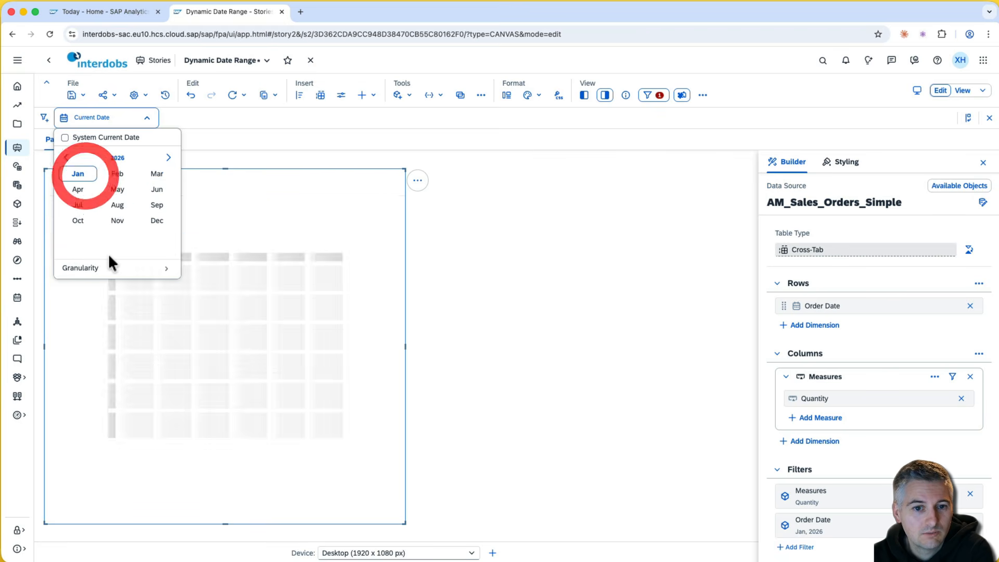
left_click(226, 225)
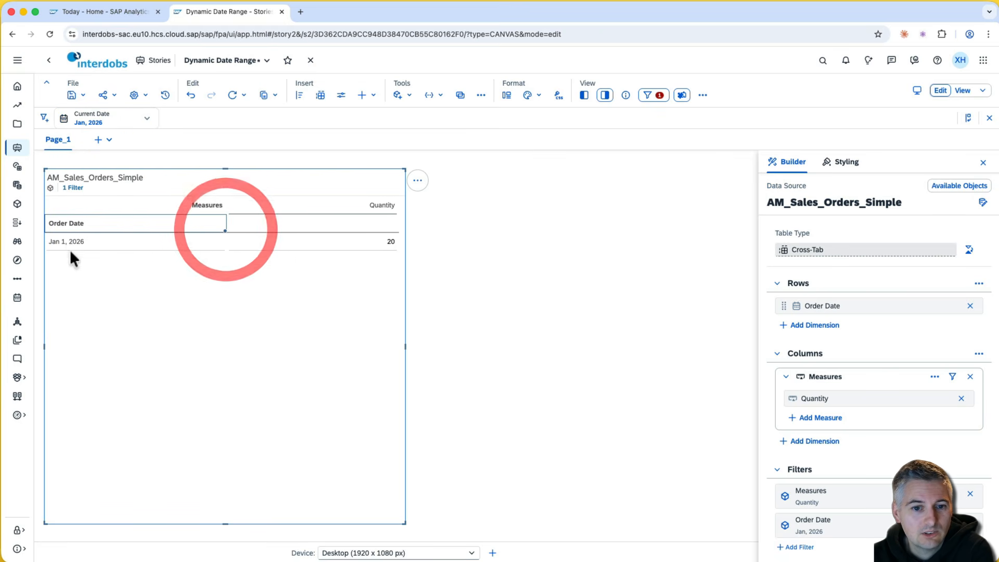
left_click(310, 243)
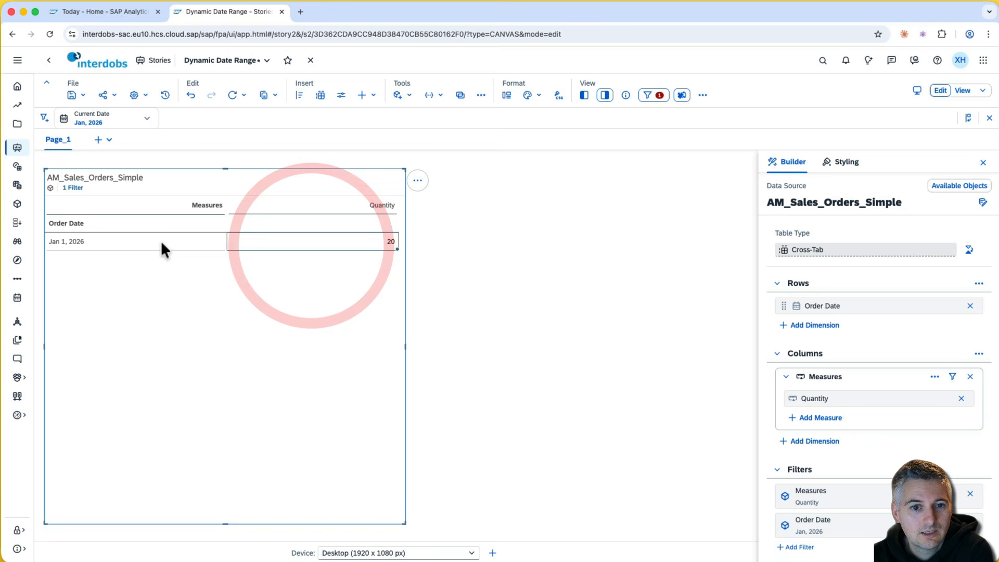
left_click(139, 242)
left_click(275, 244)
left_click(210, 245)
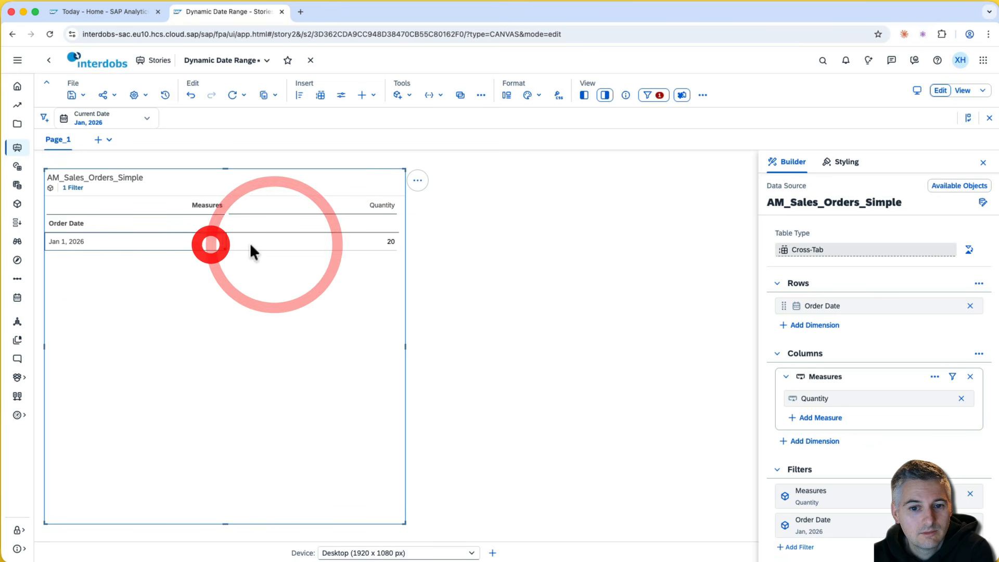
left_click(251, 245)
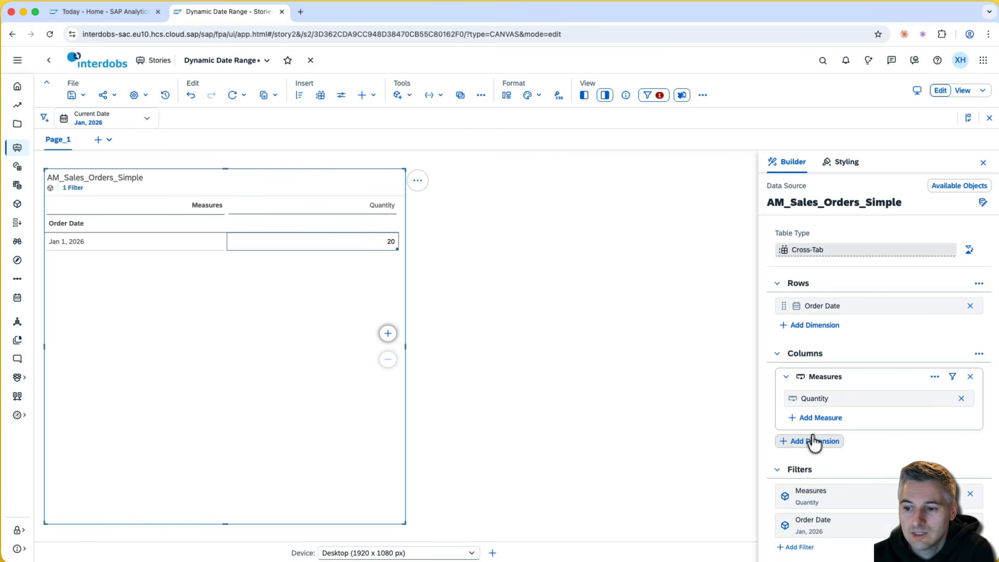
- Create a new restricted measure calculation named Quantity CY
scroll(814, 439, "down", 2)
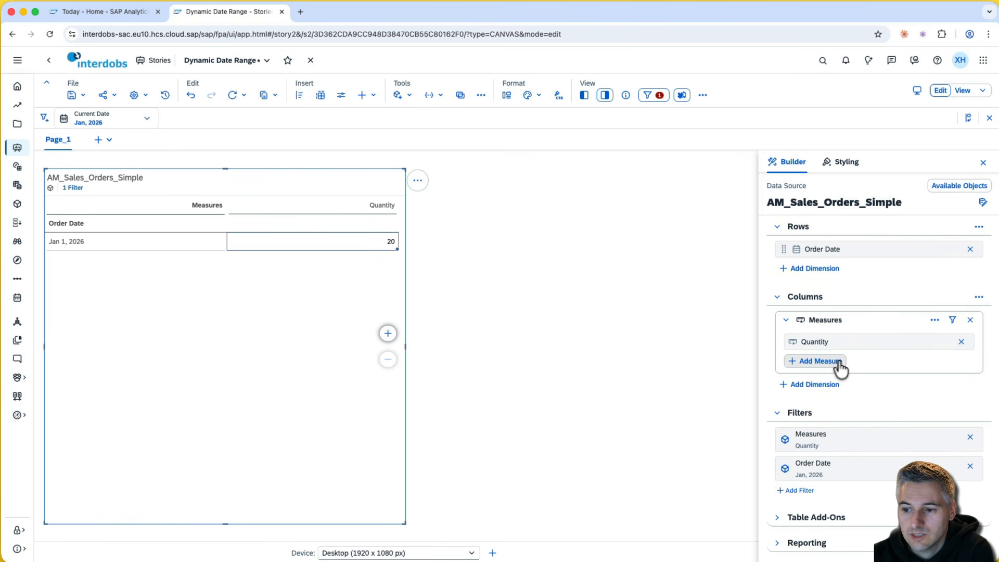
left_click(820, 361)
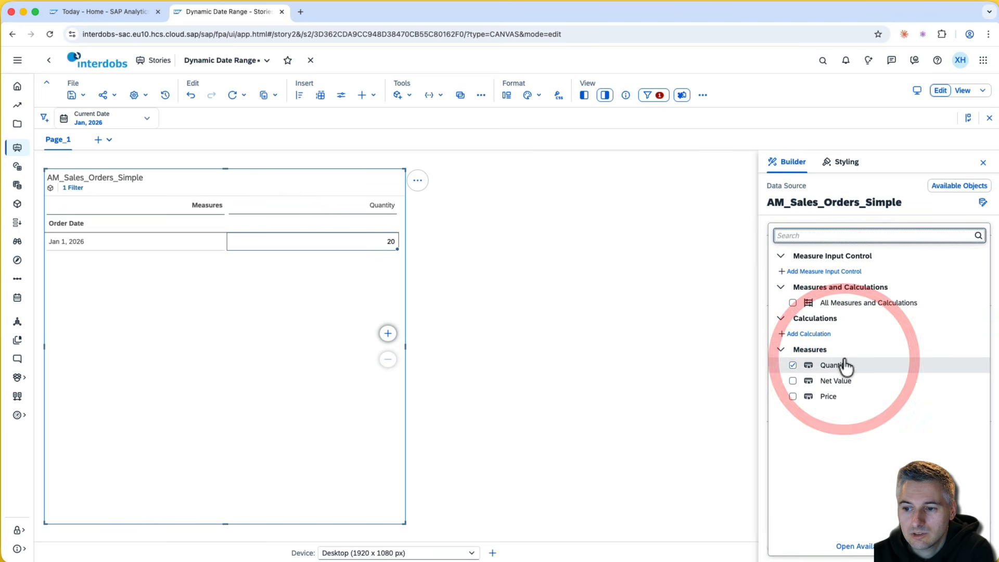
left_click(819, 334)
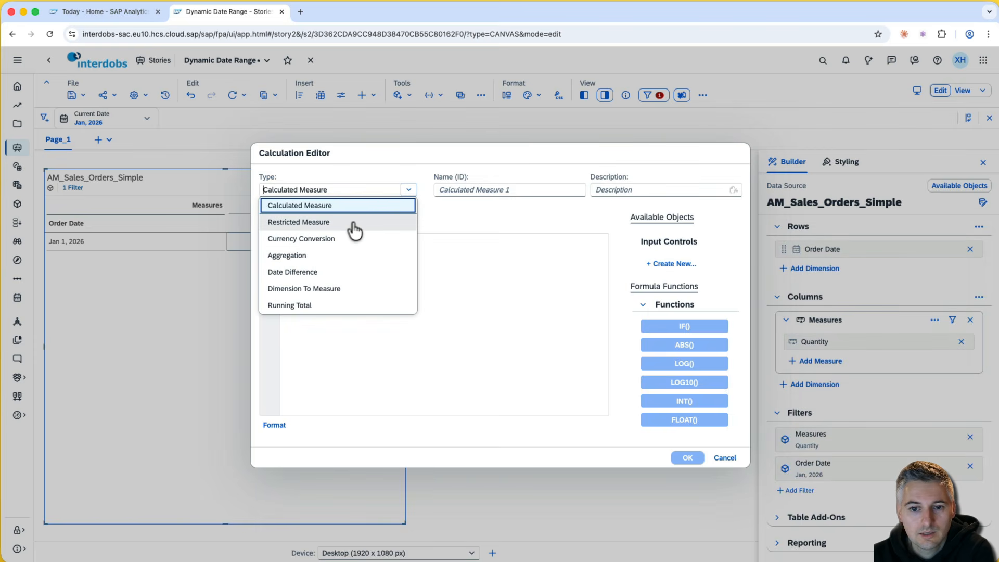
left_click(353, 229)
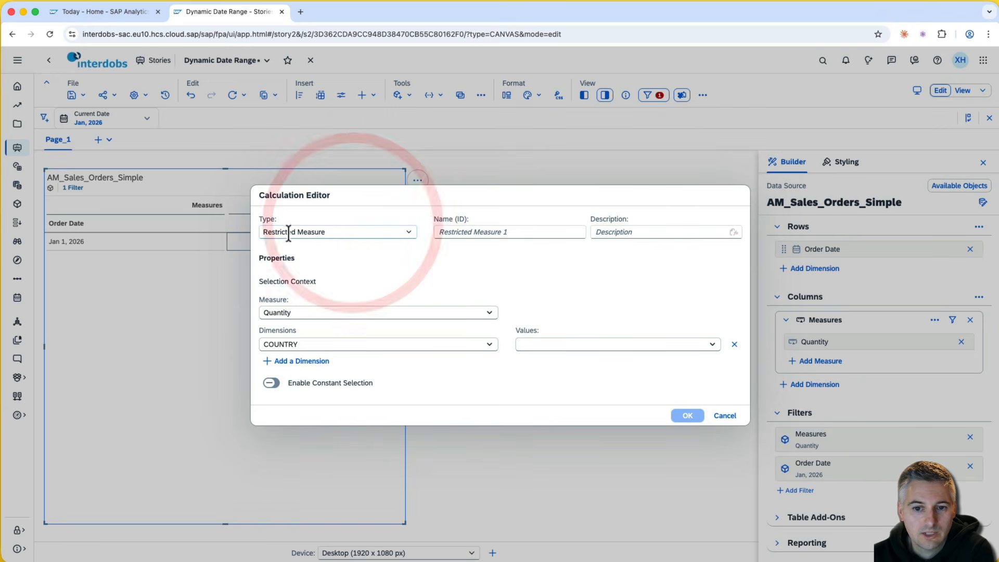
left_click(473, 232)
type("Quantity CY")
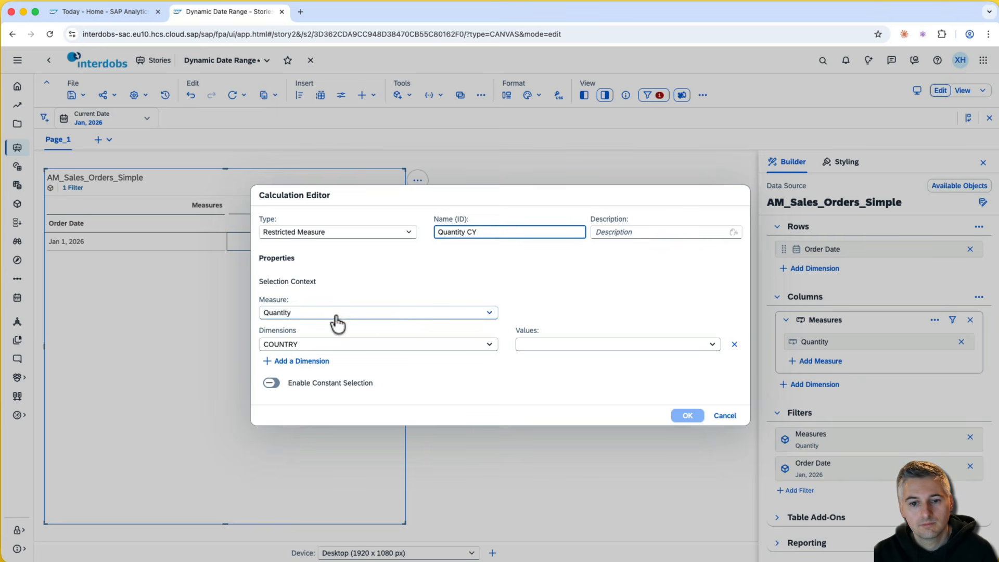
- Choose Order Date as the restricting dimension and bring up its value options
left_click(395, 345)
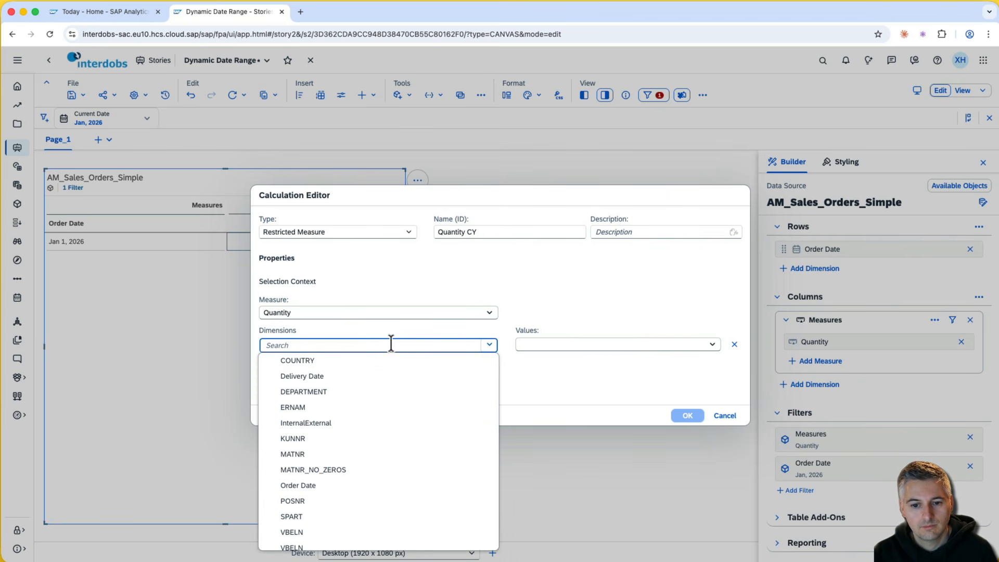
left_click(346, 487)
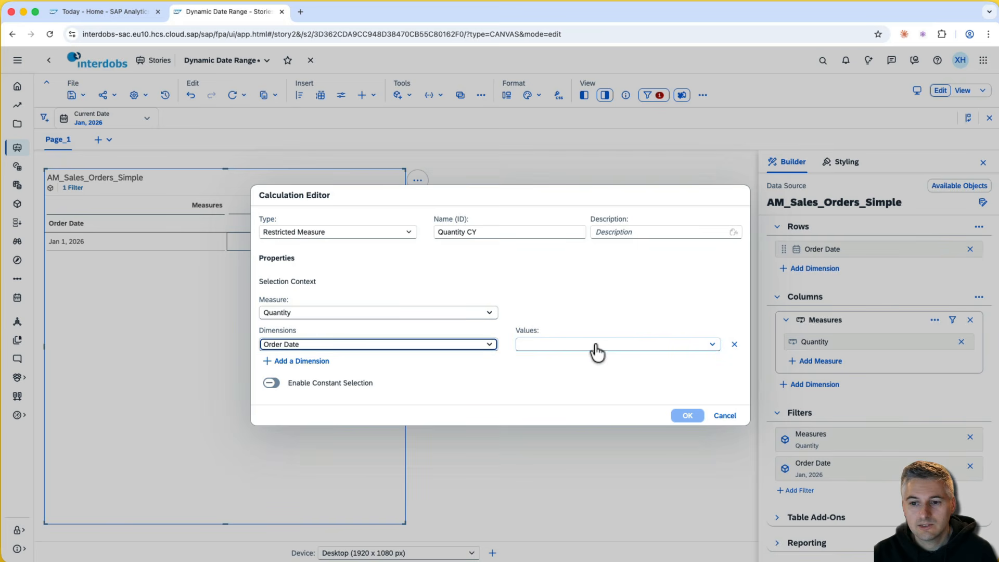
left_click(711, 345)
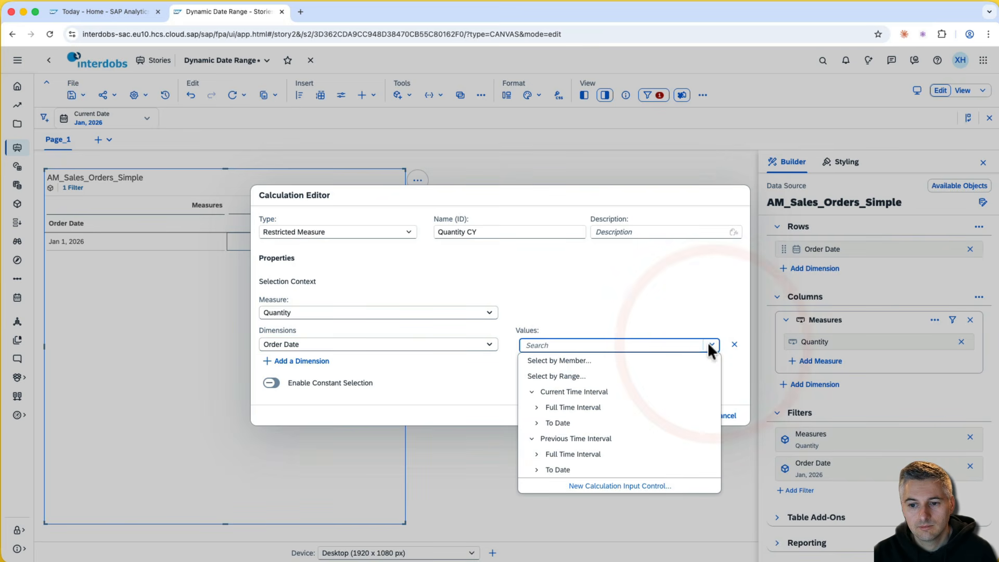
left_click(592, 366)
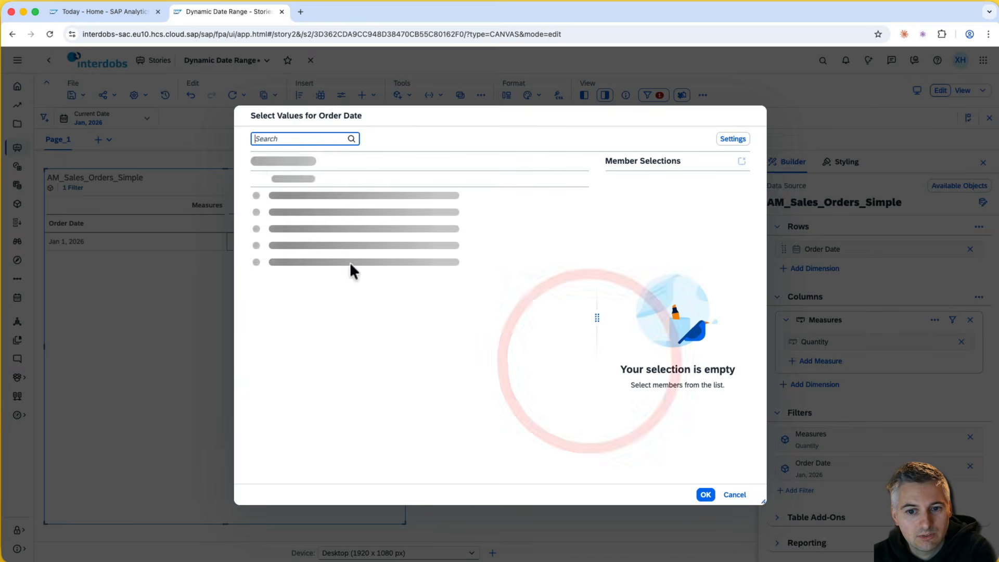
left_click(734, 495)
left_click(710, 344)
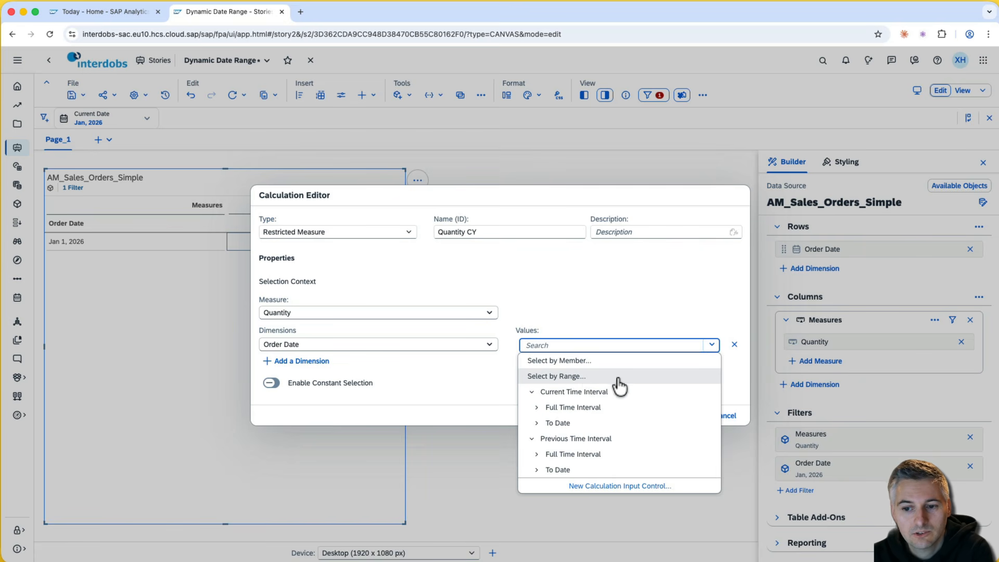
- Limit Quantity CY to a Current Date–based Year range (2026) and add it to the table
left_click(599, 378)
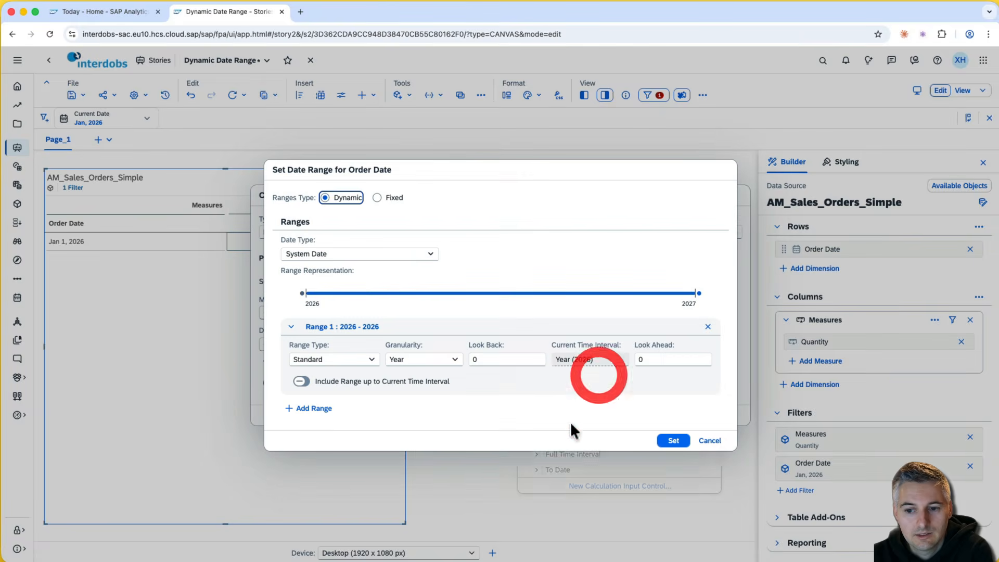
left_click(429, 255)
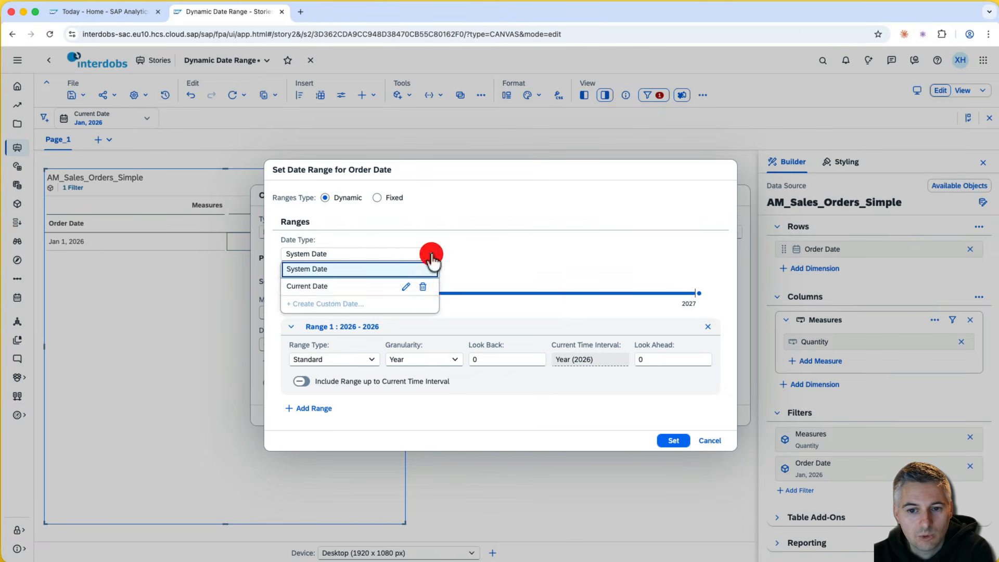
left_click(331, 286)
left_click(526, 256)
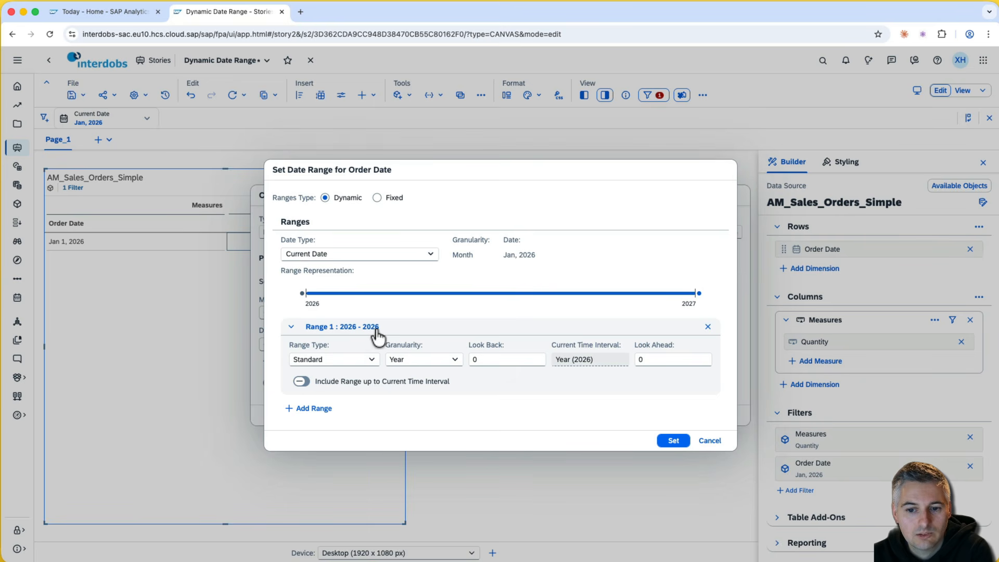
left_click(673, 441)
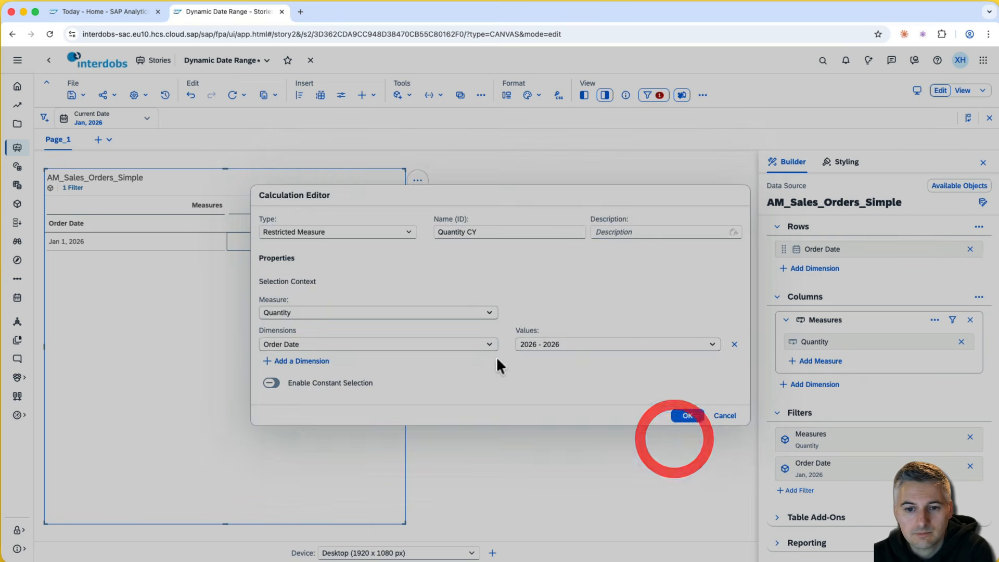
left_click(687, 417)
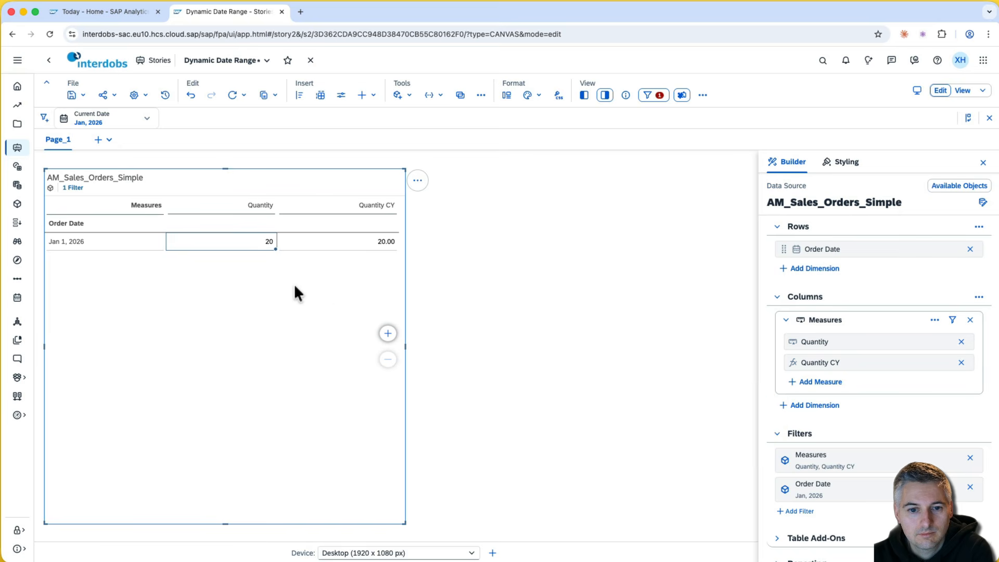
- Remove the Order Date filter and review the Quantity and Quantity CY values across all dates
left_click(971, 489)
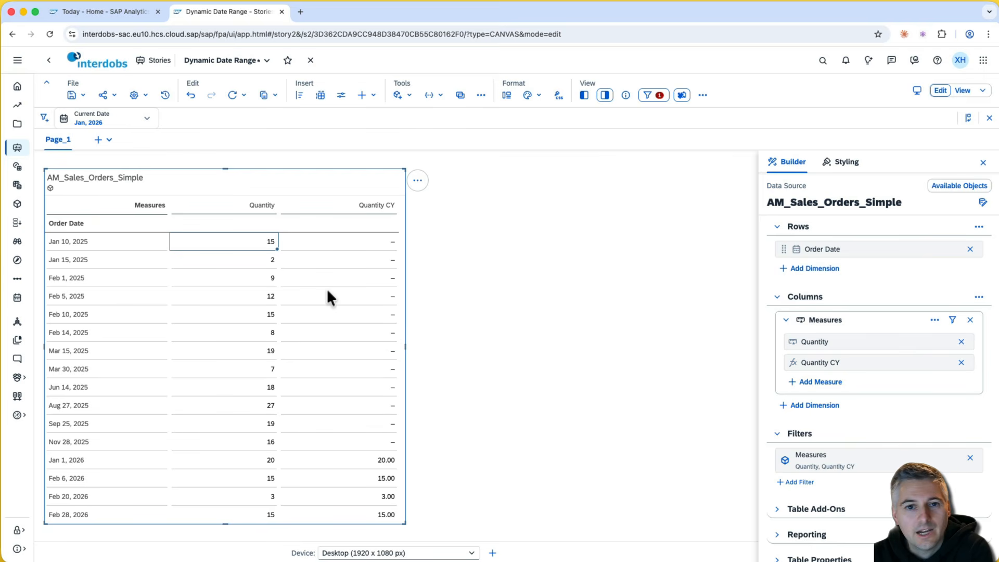
scroll(327, 290, "down", 1)
scroll(327, 290, "up", 1)
left_click_drag(254, 203, 247, 499)
left_click(246, 370)
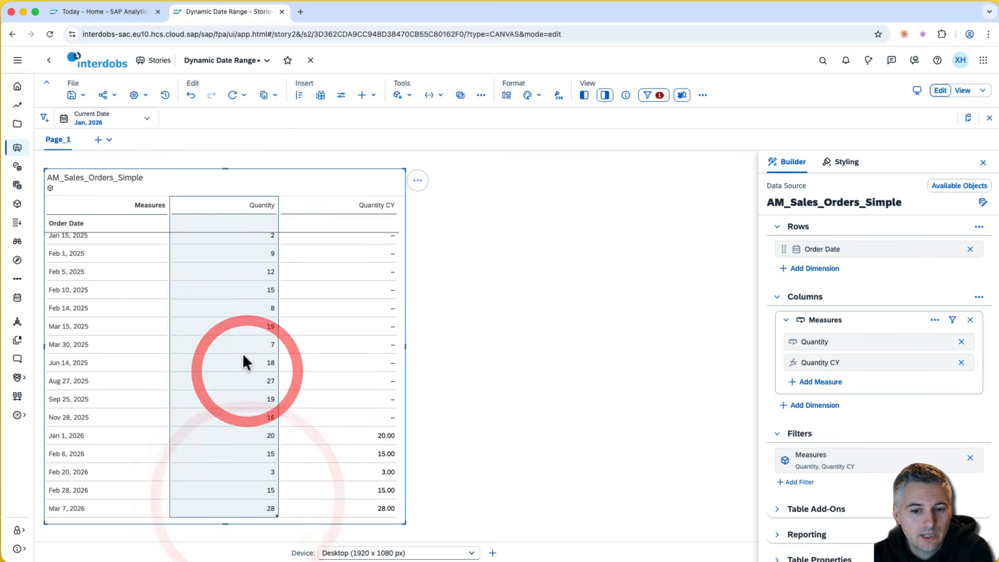
left_click(369, 205)
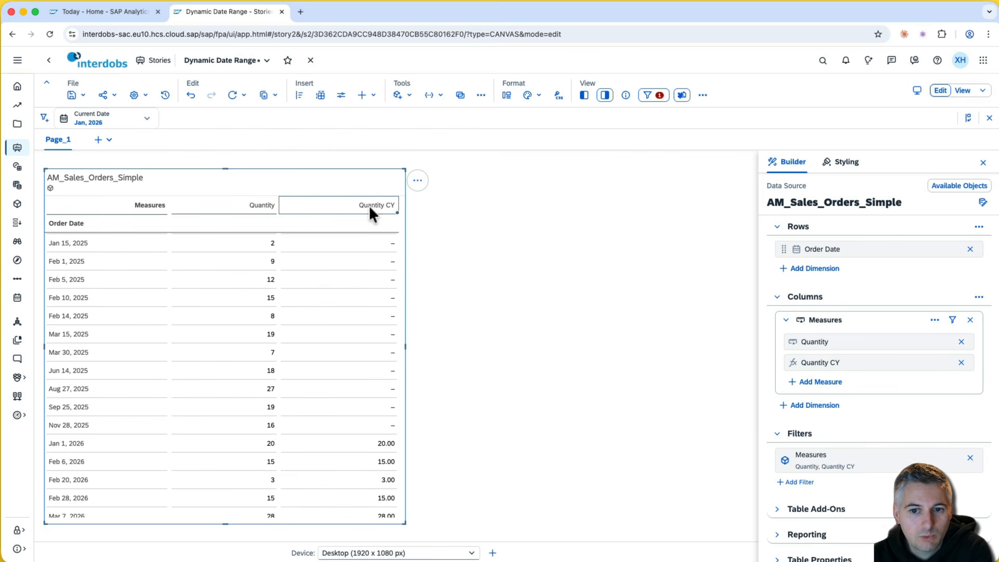
scroll(339, 385, "down", 1)
scroll(335, 396, "down", 1)
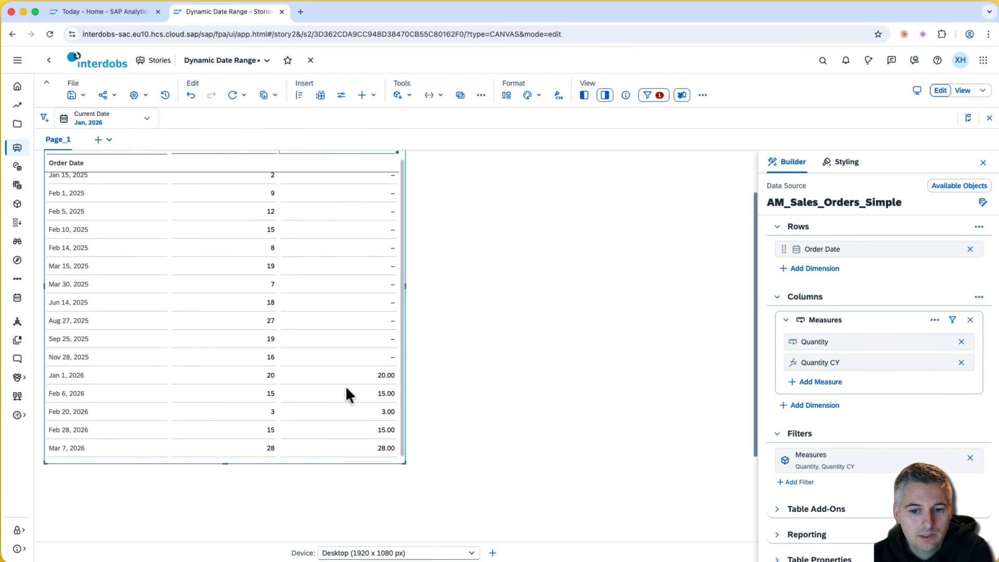
left_click_drag(360, 371, 357, 444)
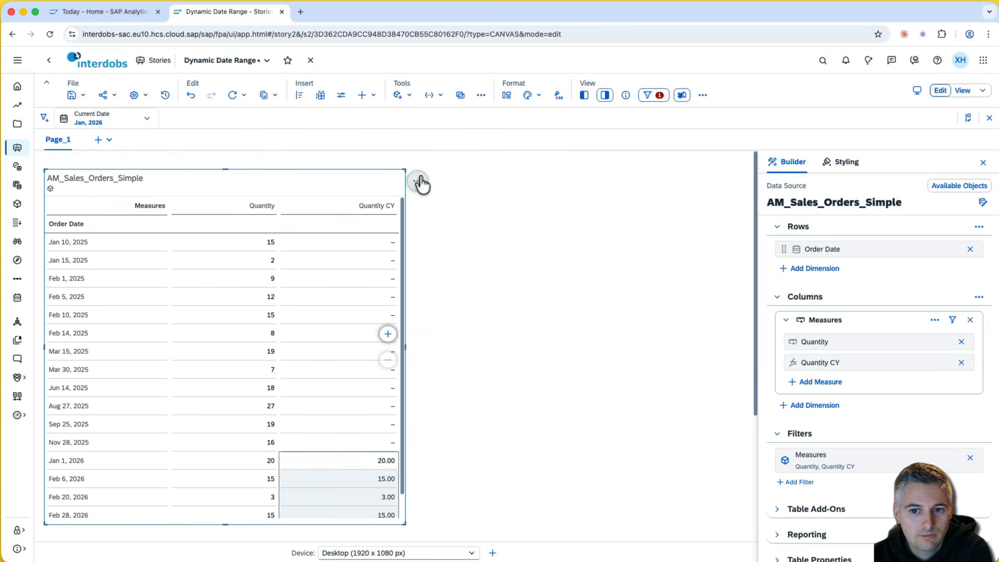
- Freeze the table's dimension header rows, then reselect the table to reach Quantity CY's options
left_click(419, 180)
left_click(471, 210)
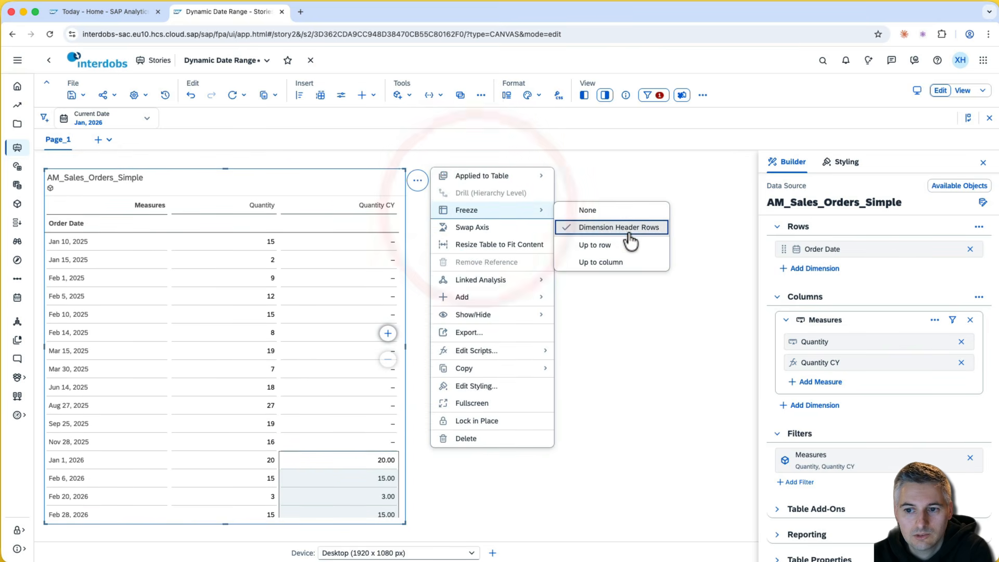
left_click(613, 228)
left_click(418, 181)
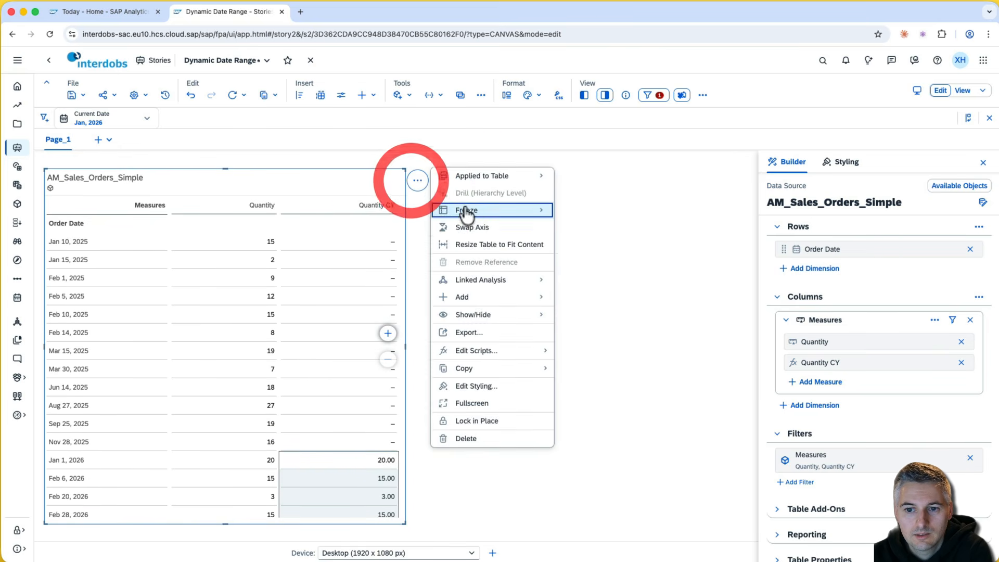
left_click(490, 207)
left_click(582, 226)
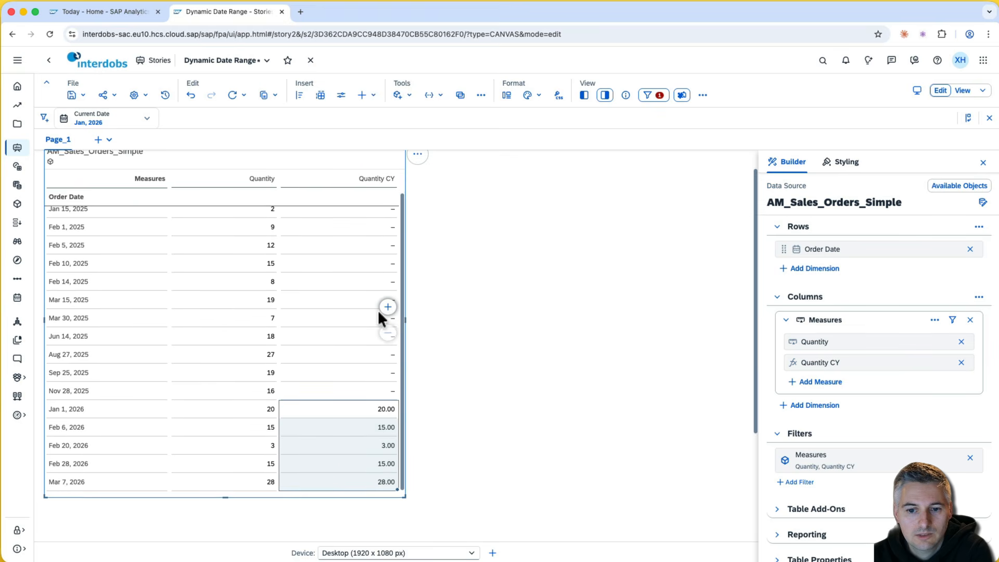
left_click(461, 334)
left_click(325, 313)
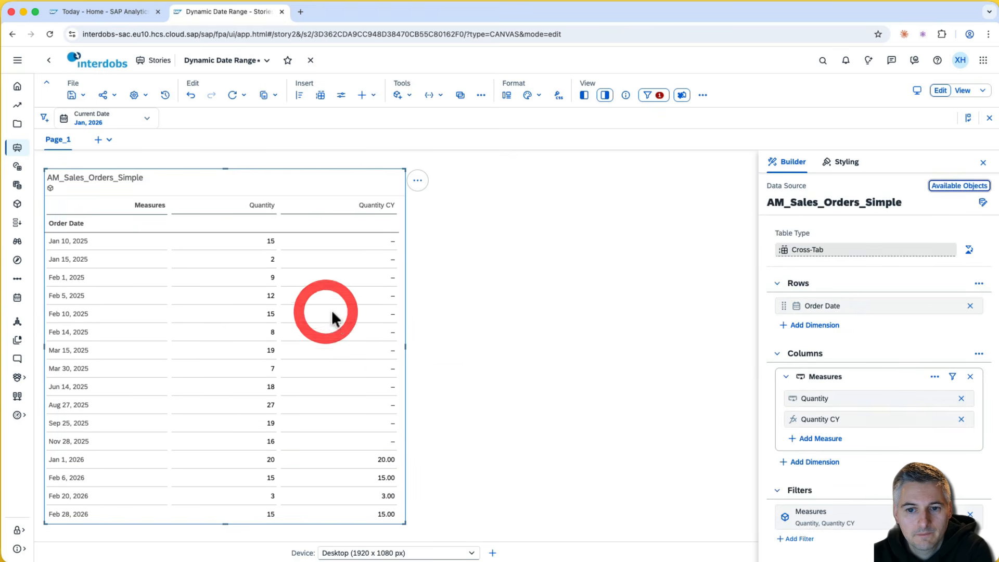
left_click(942, 419)
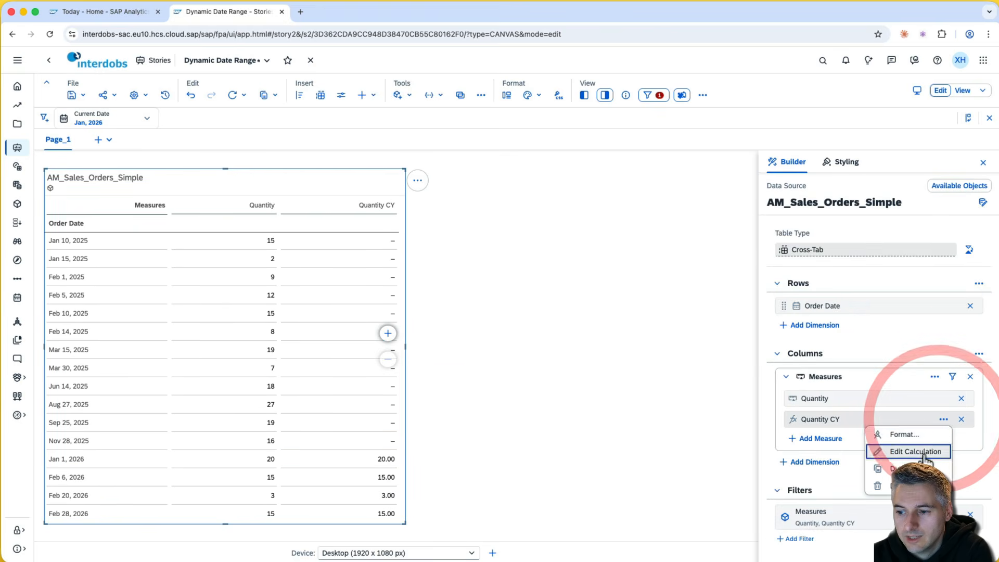
- Duplicate Quantity CY and rename the copy Quantity LY
left_click(904, 468)
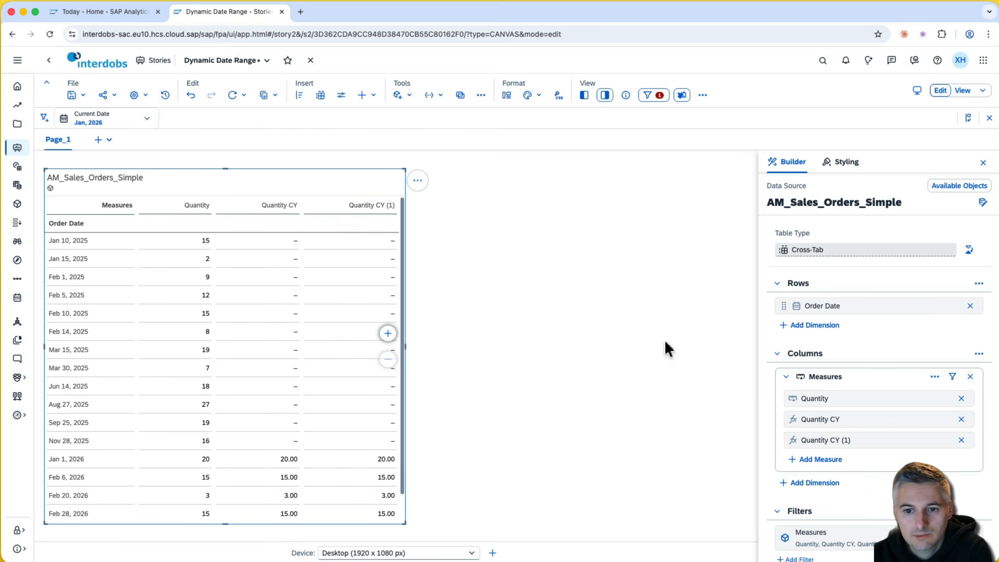
left_click(944, 440)
left_click(906, 472)
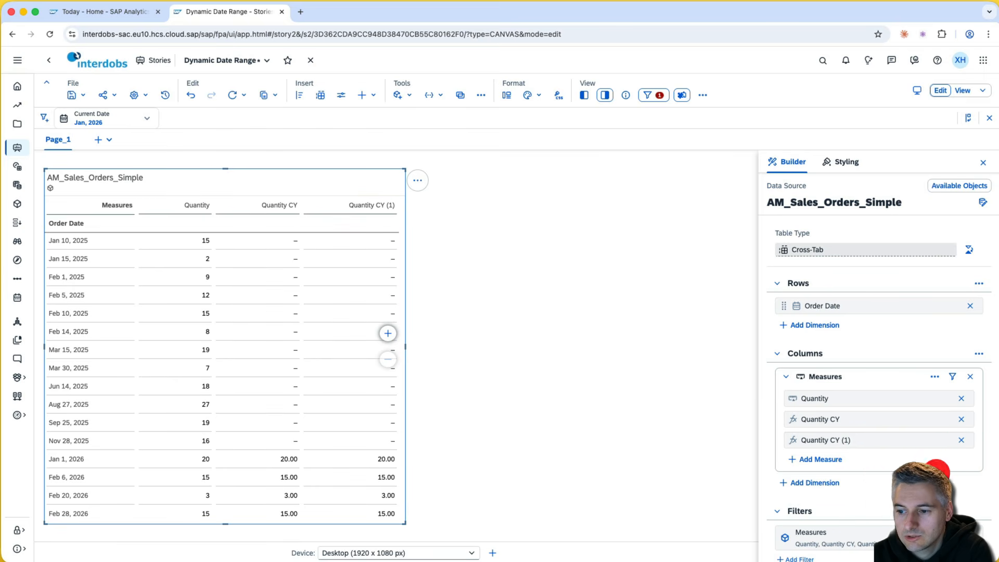
left_click_drag(468, 234, 531, 236)
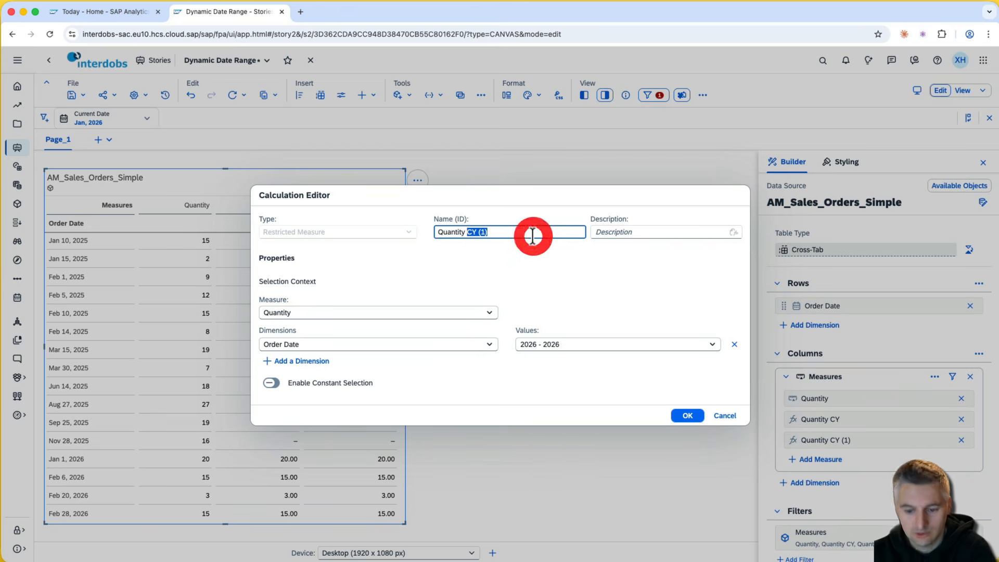
type("LY")
- Set its Order Date range to Standard with Offset, Look Back 1 Year (2025)
left_click(571, 344)
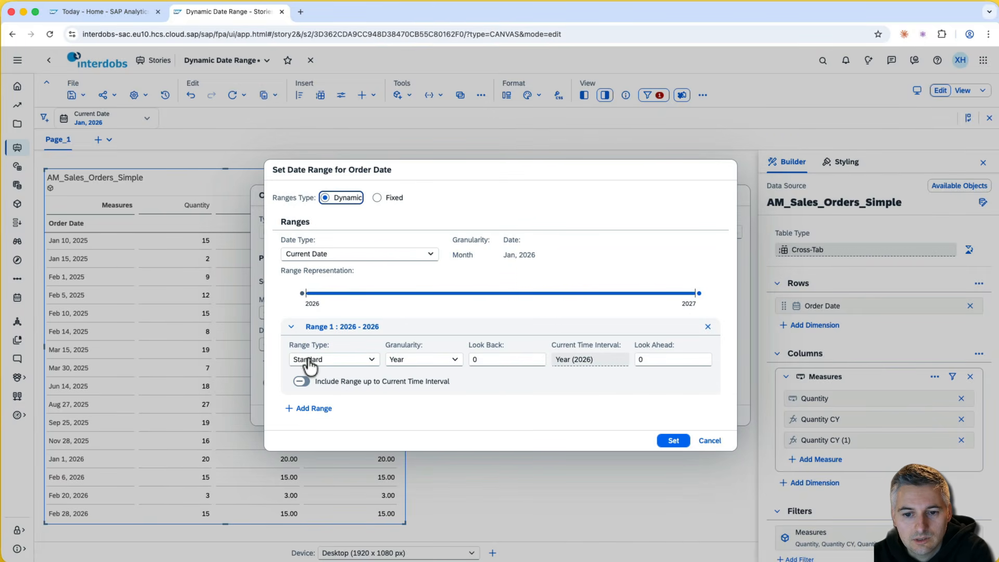
left_click(310, 366)
left_click(357, 392)
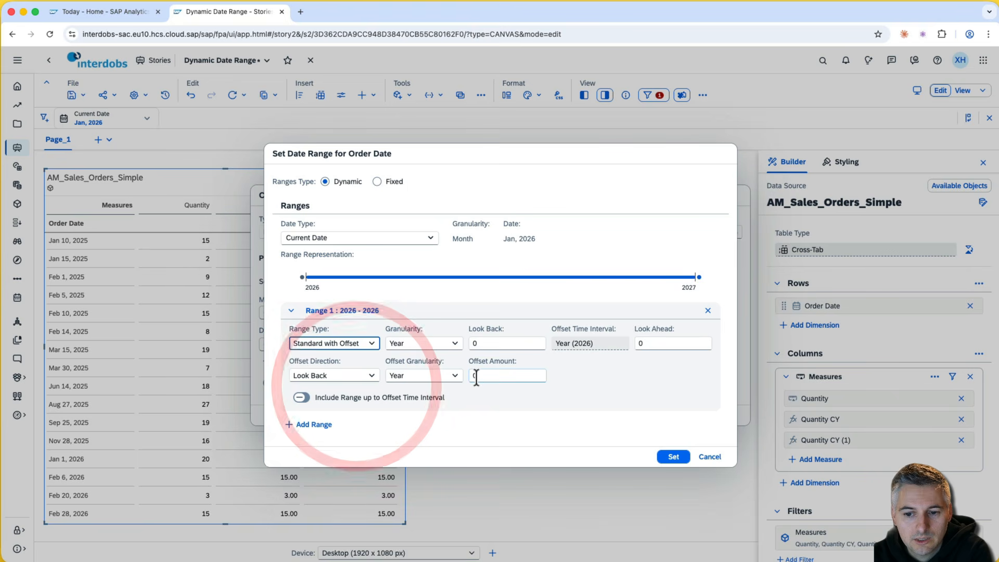
double_click(476, 376)
type("1")
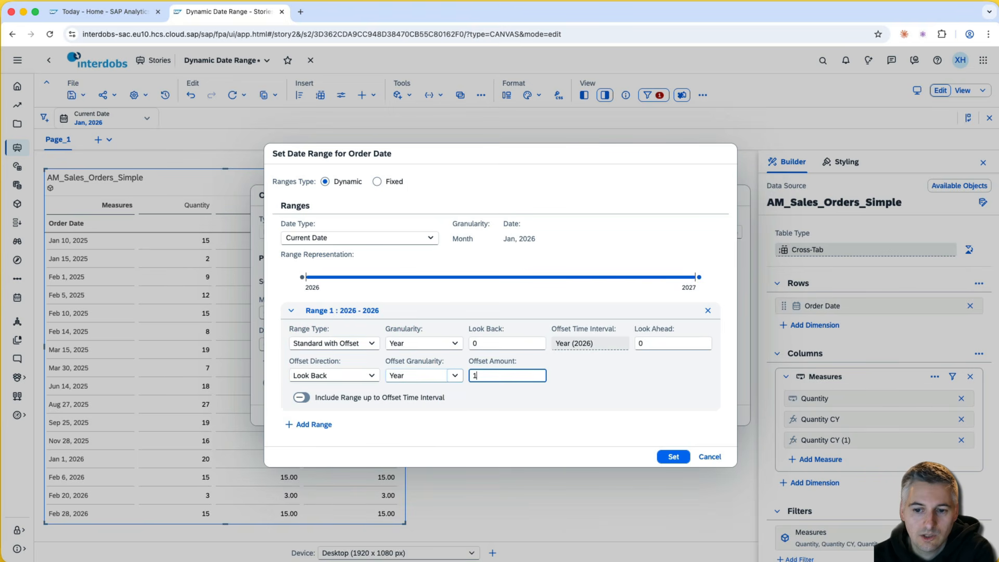
left_click(631, 376)
left_click(370, 377)
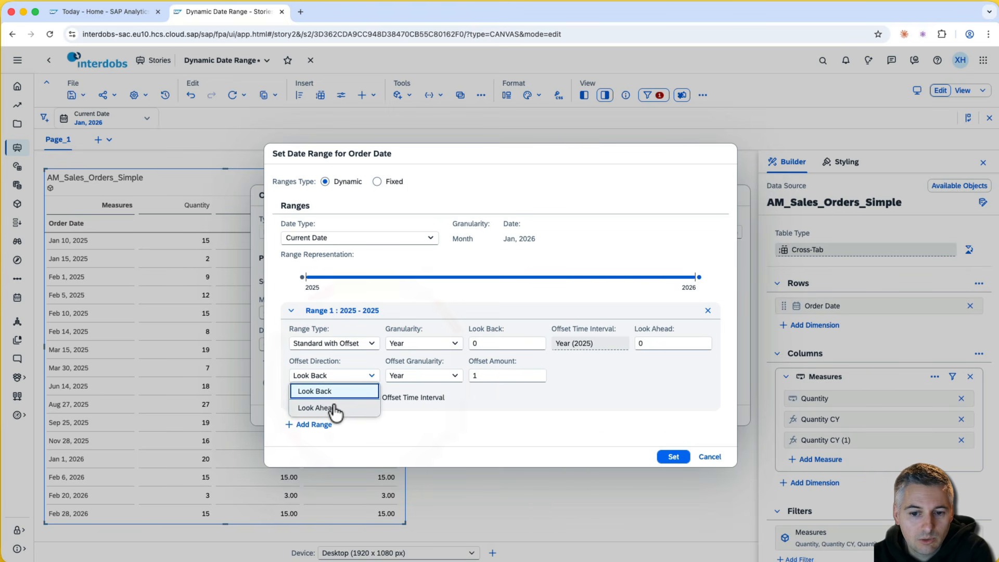
left_click(340, 407)
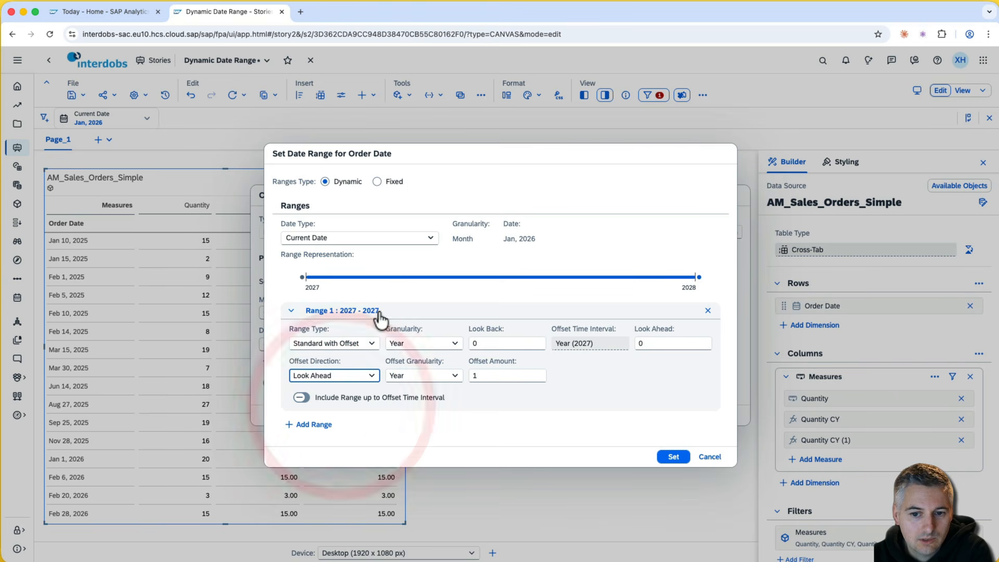
left_click(371, 377)
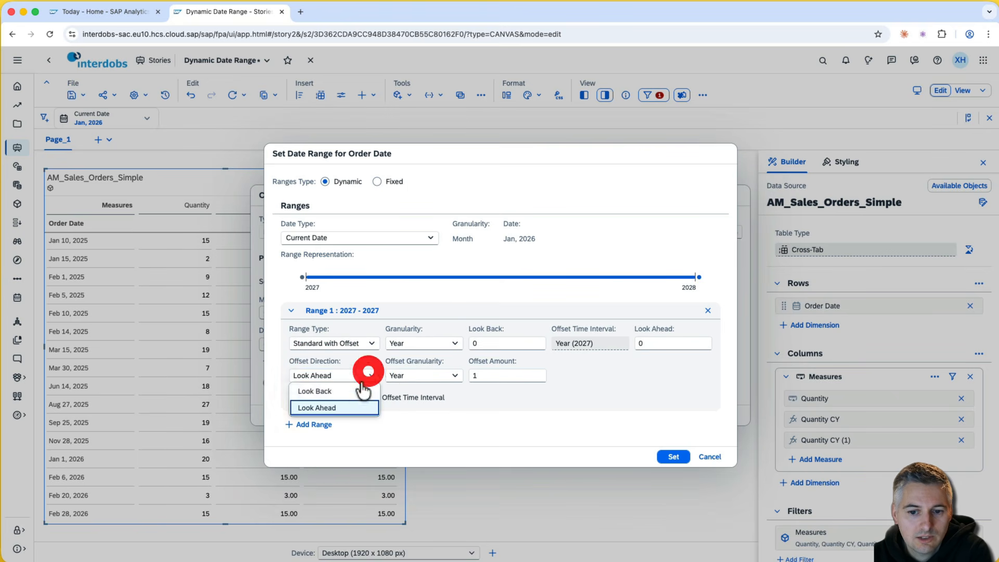
left_click(355, 391)
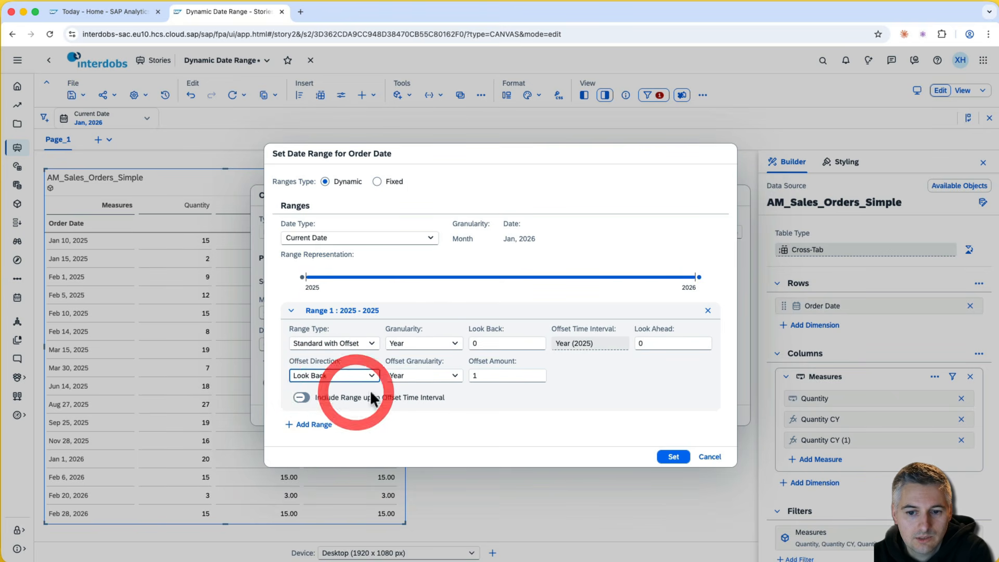
left_click(604, 378)
left_click(674, 458)
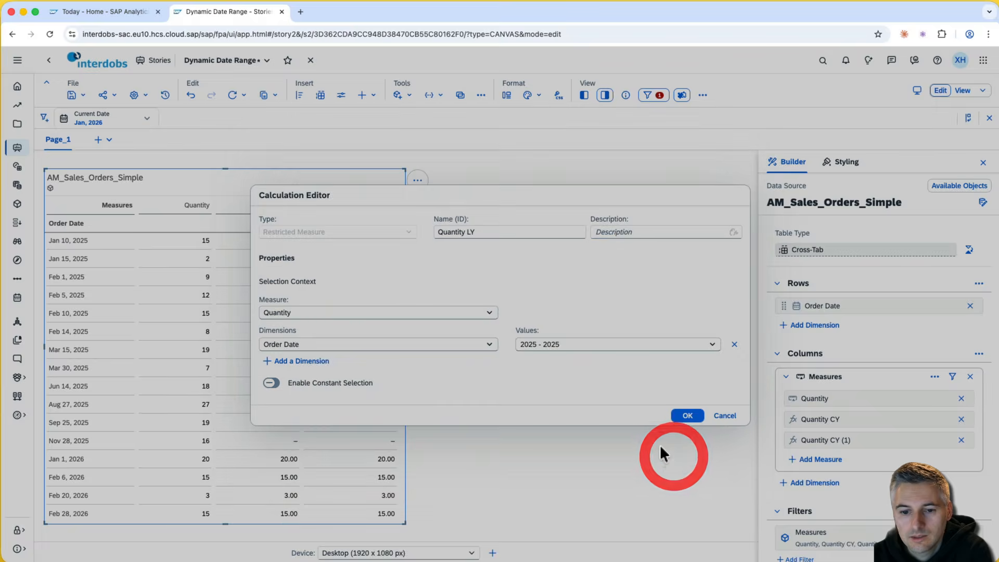
- Add Quantity LY to the table and check that it fills only 2025 dates
left_click(683, 415)
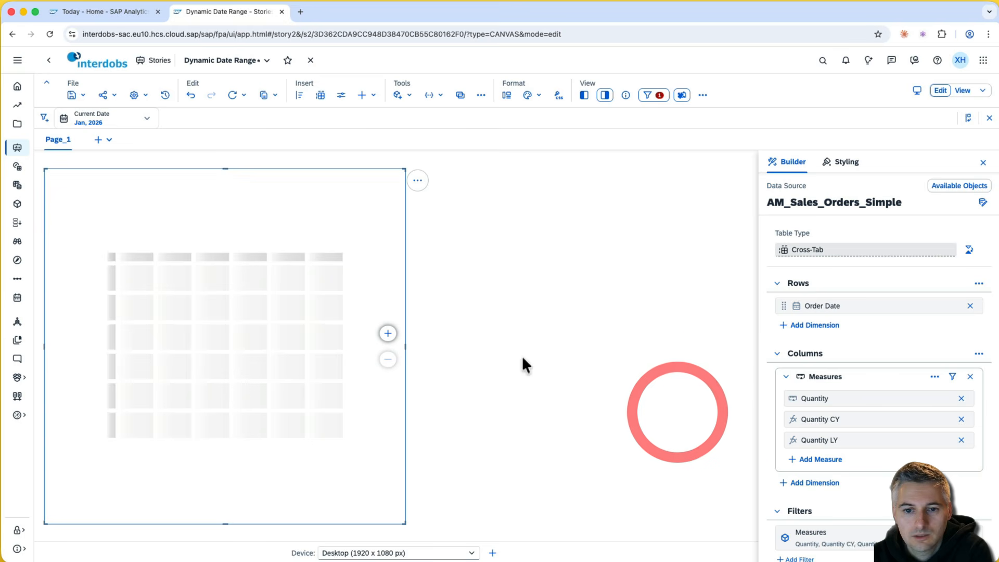
left_click_drag(379, 241, 377, 441)
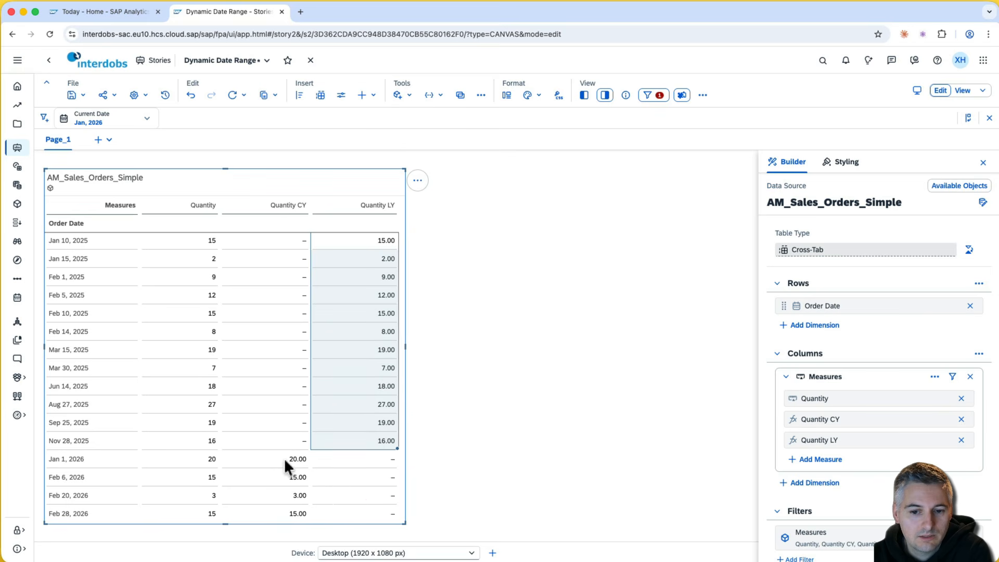
scroll(285, 458, "down", 2)
left_click_drag(285, 405, 285, 463)
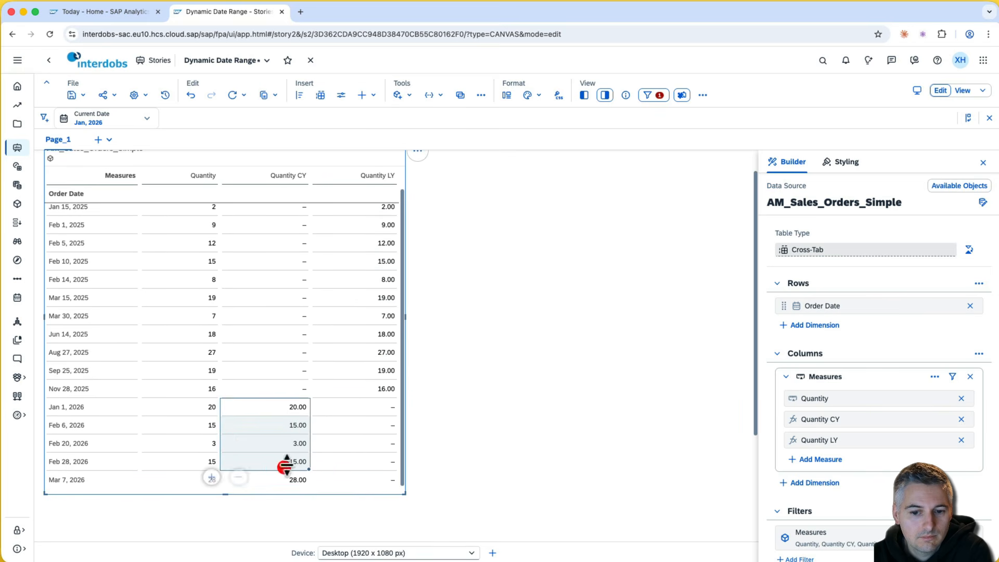
left_click(296, 461)
scroll(311, 463, "up", 2)
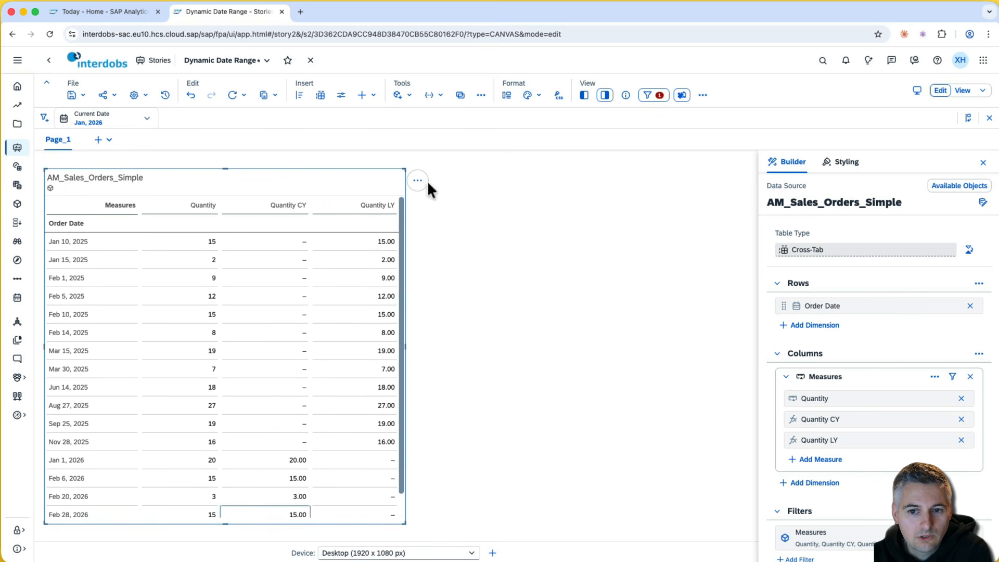
- Make a duplicate of the whole table
left_click(417, 181)
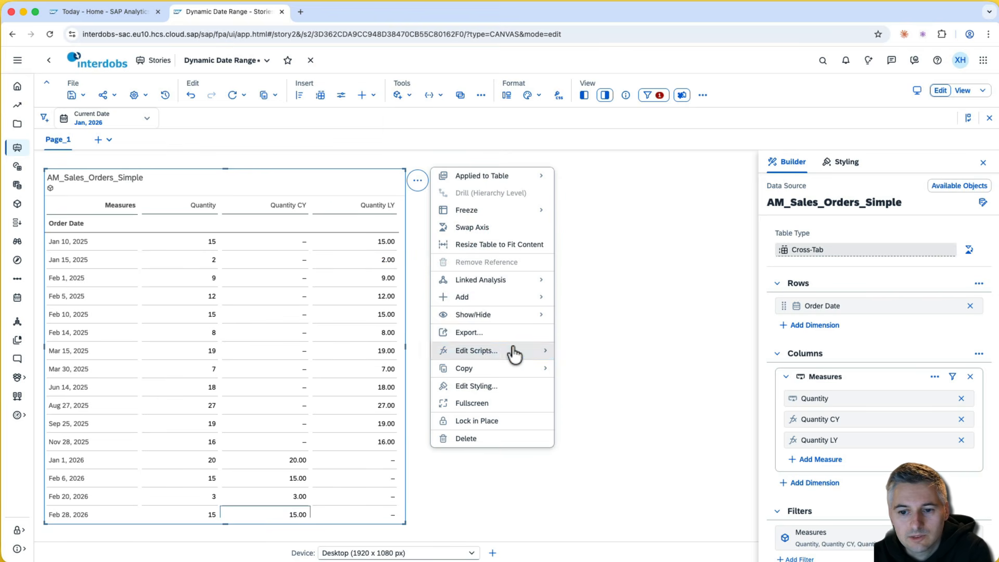
left_click(507, 368)
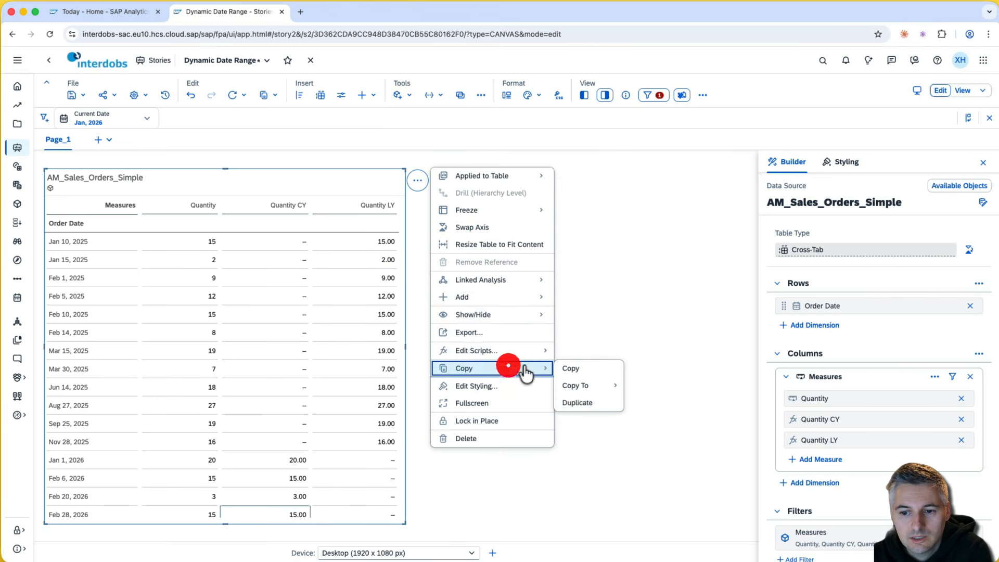
left_click(586, 404)
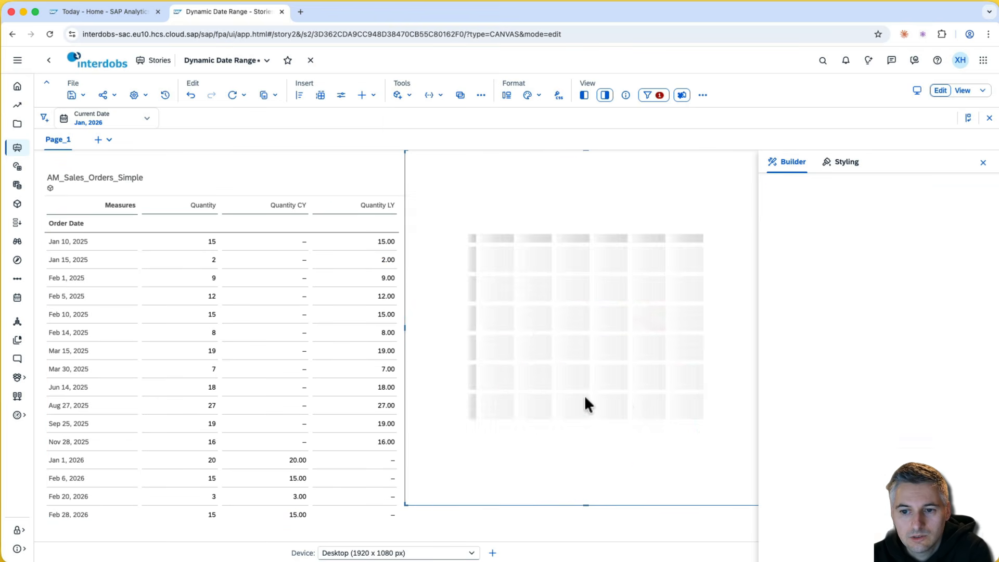
- In the copied table, drop Quantity and Order Date, add COUNTRY and DEPARTMENT rows, and start a calculation
left_click(962, 398)
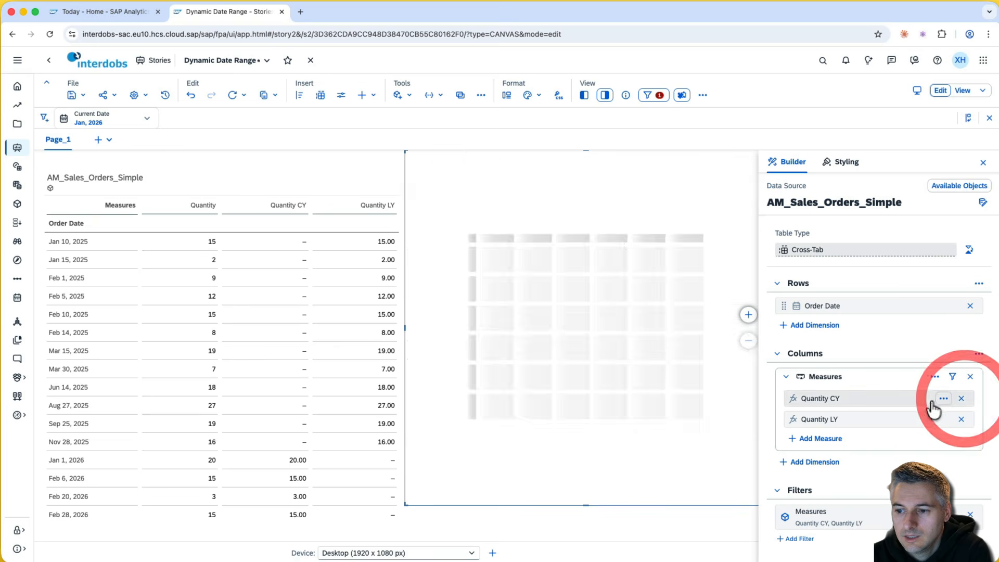
left_click(970, 306)
scroll(608, 522, "right", 3)
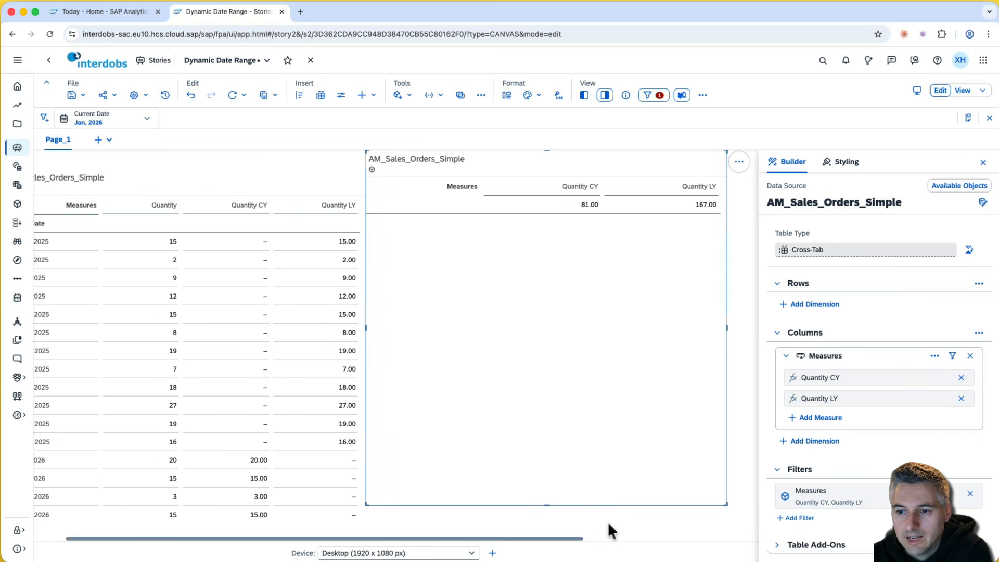
left_click(814, 305)
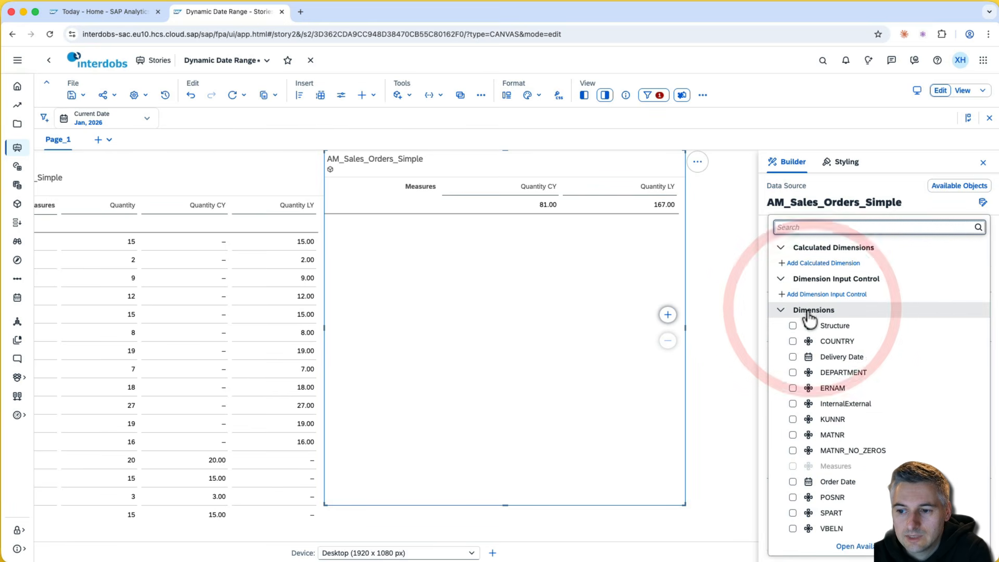
left_click(792, 342)
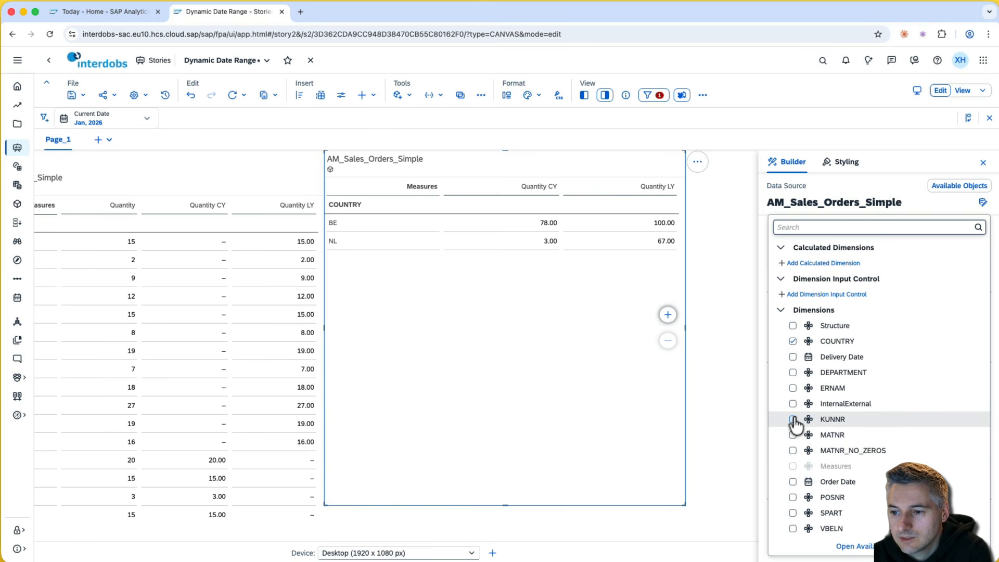
left_click(792, 373)
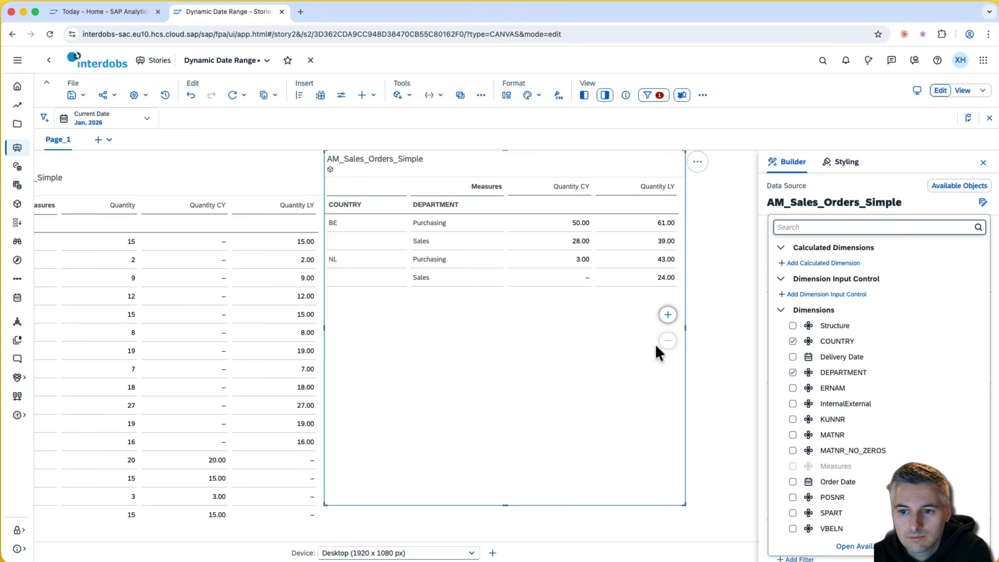
left_click(566, 341)
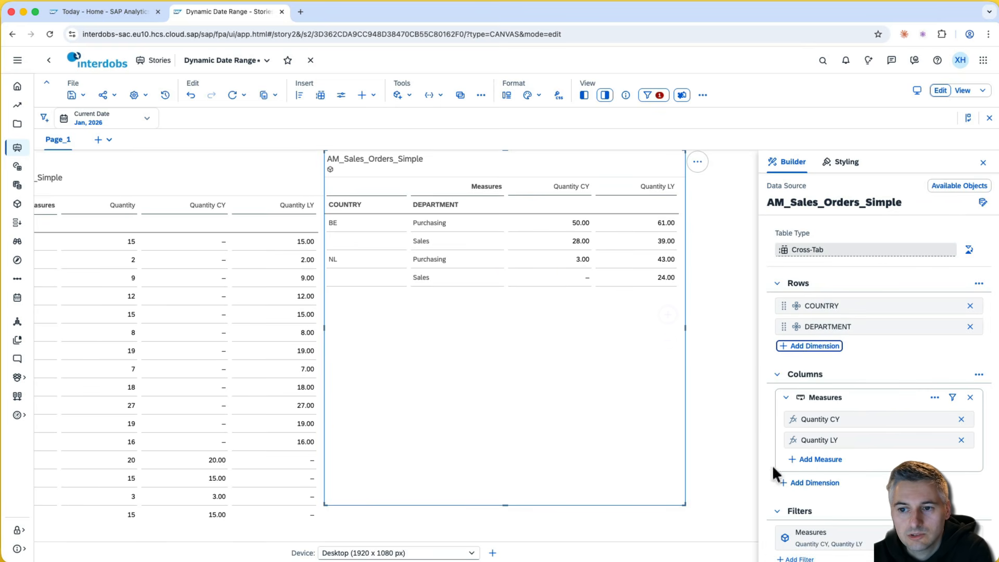
left_click(824, 460)
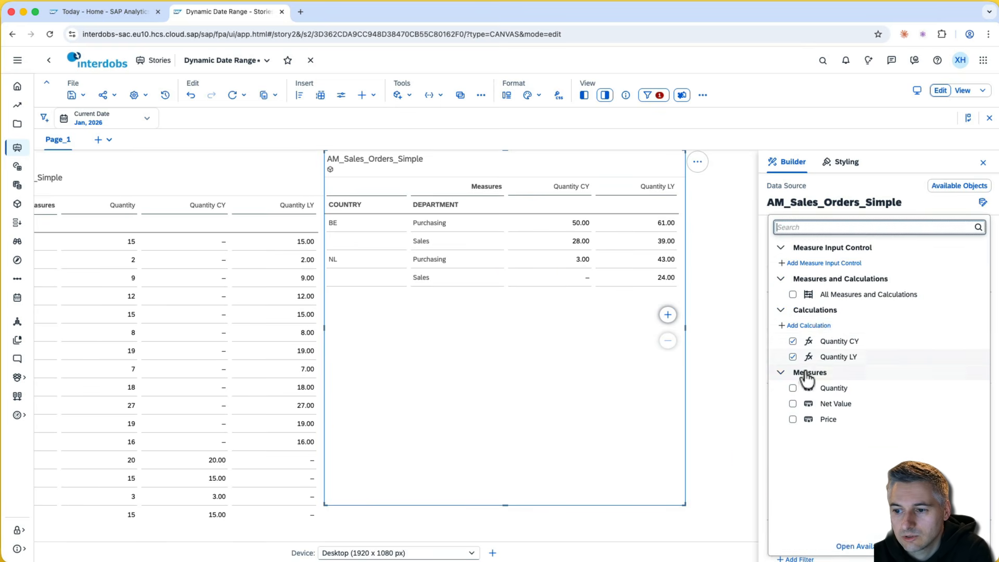
left_click(820, 329)
- Enter the calculated measure formula ([Quantity CY]-[Quantity LY])/[Quantity LY]
left_click(313, 189)
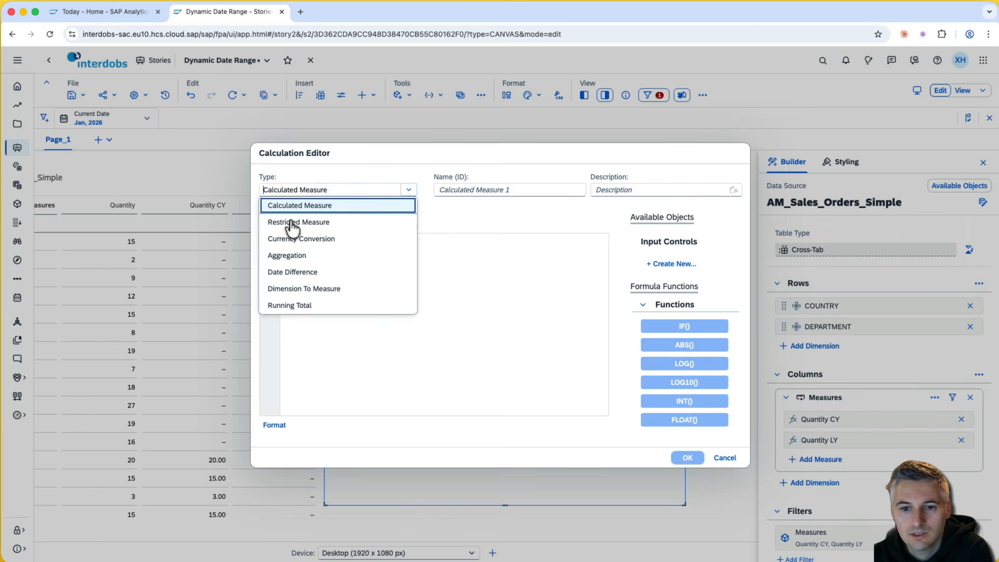
left_click(339, 208)
left_click(374, 297)
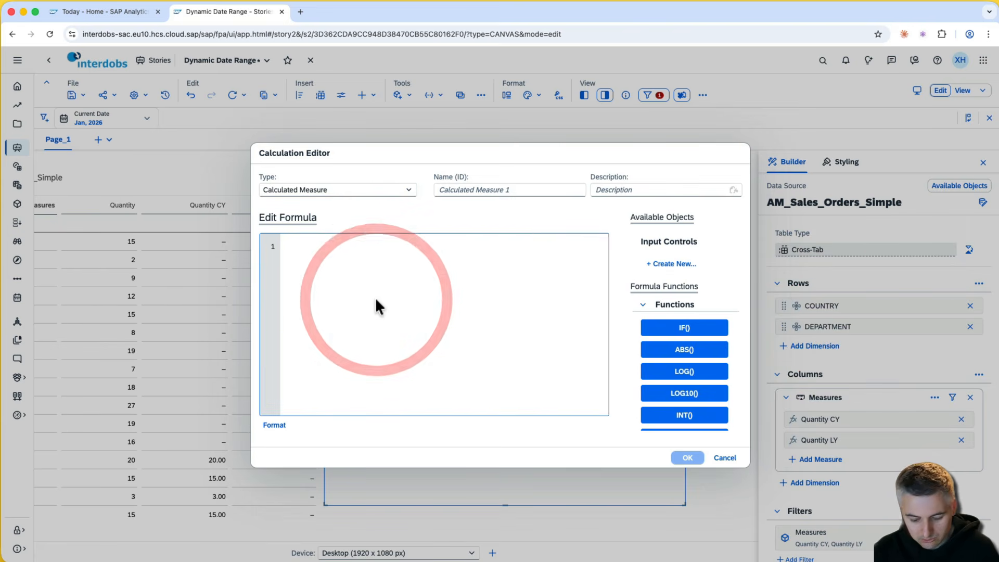
type("(cy")
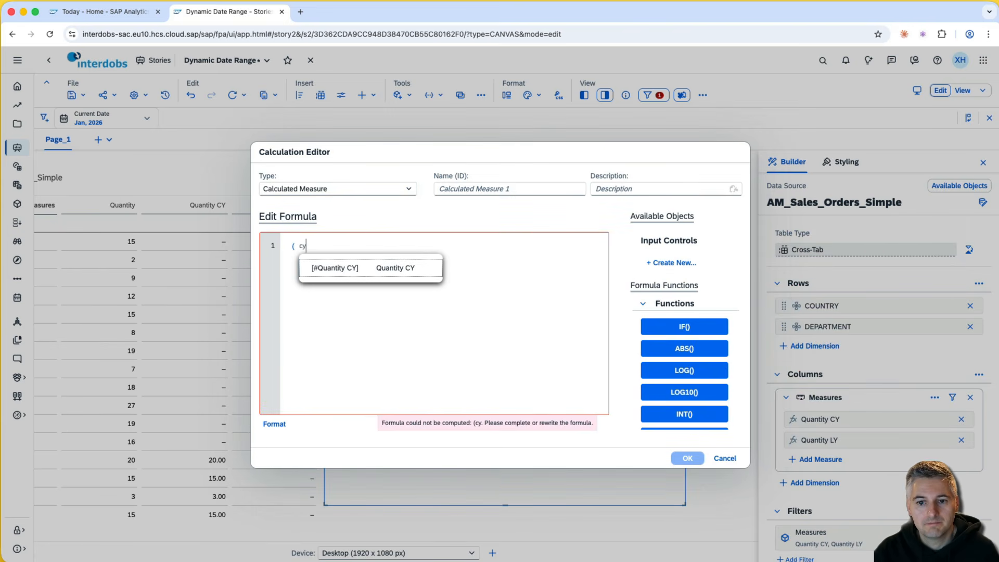
key("Return")
type("- ")
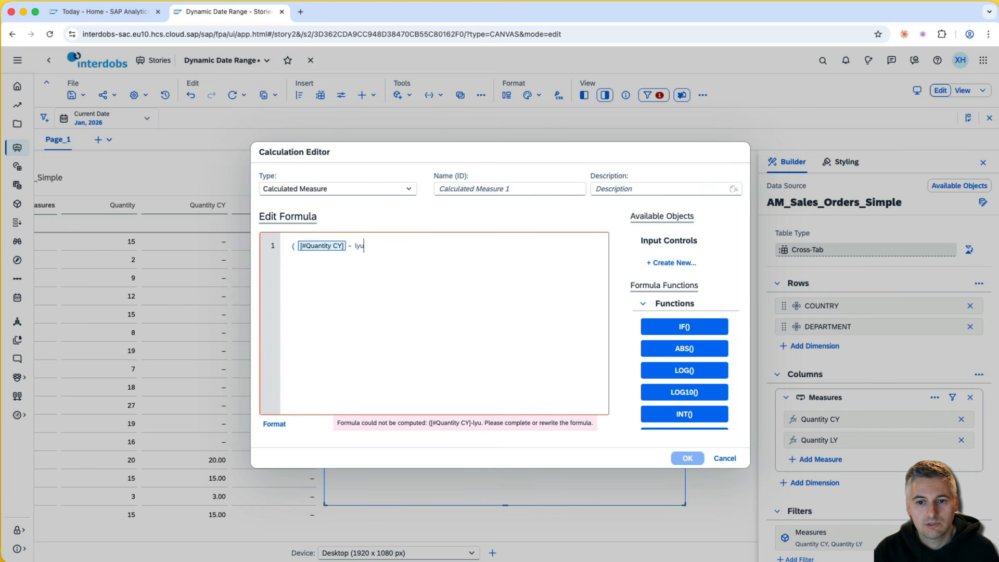
type("ly")
key("Return")
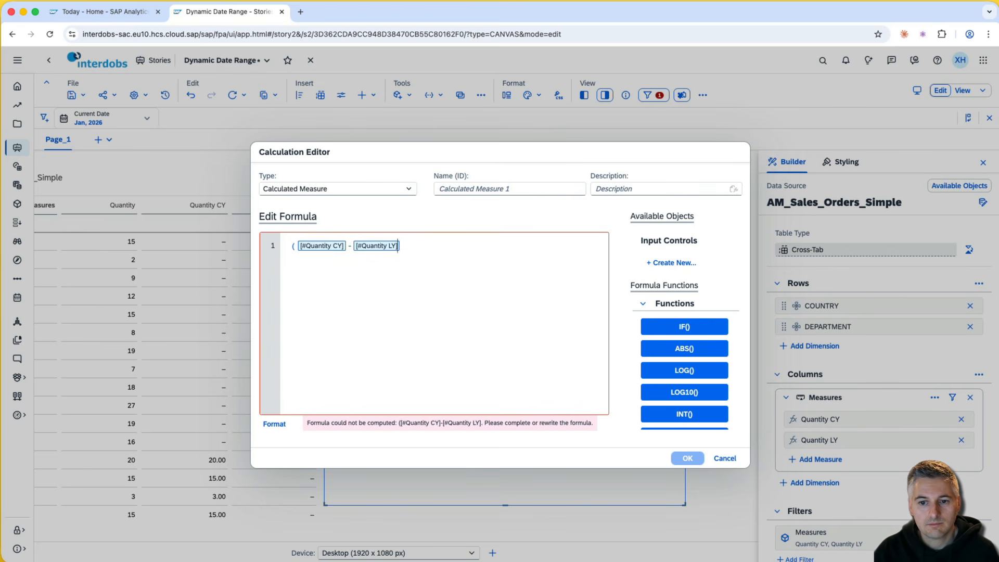
type(")/ly")
key("Return")
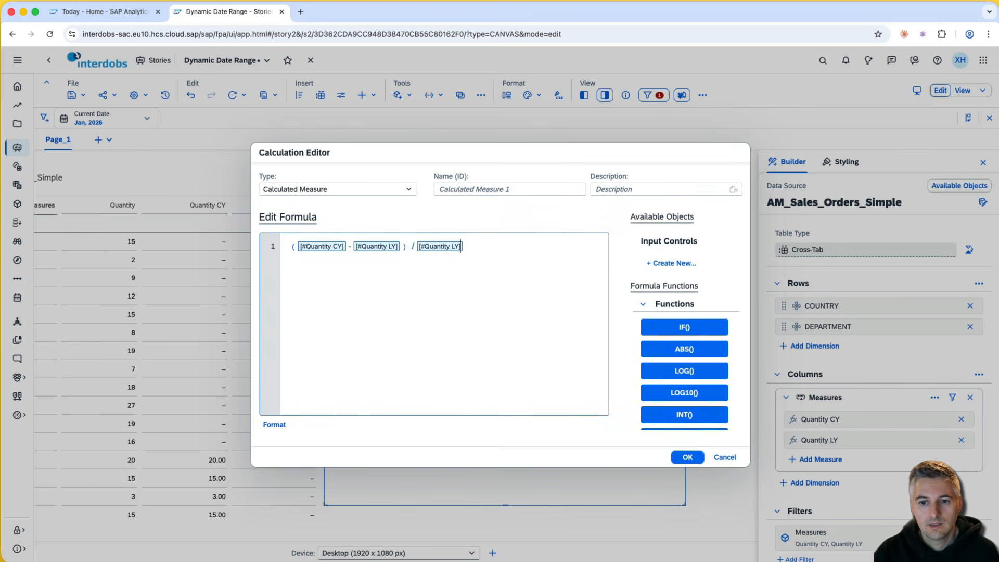
- Name the measure Δ % and add it to the table
left_click(480, 190)
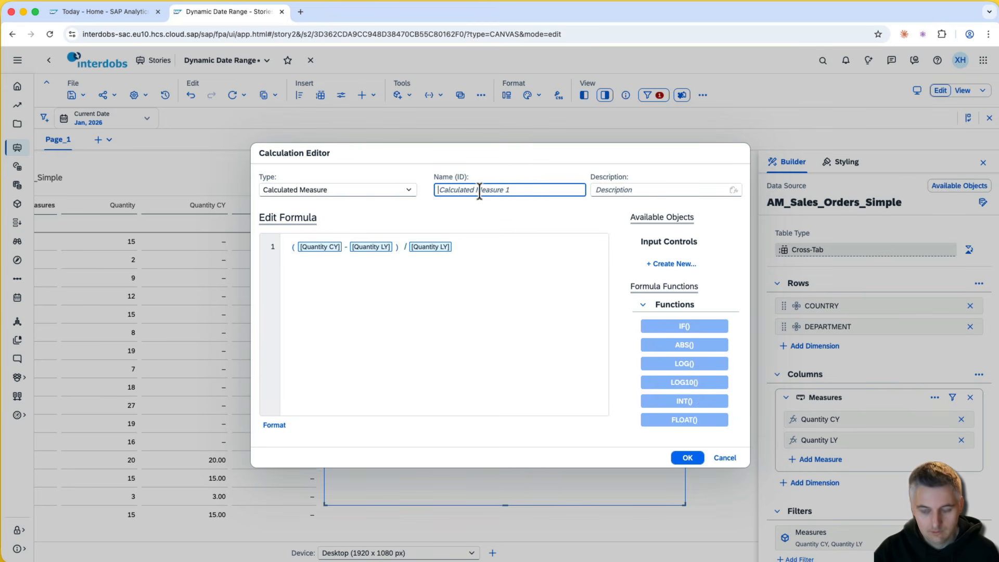
type("Δ%")
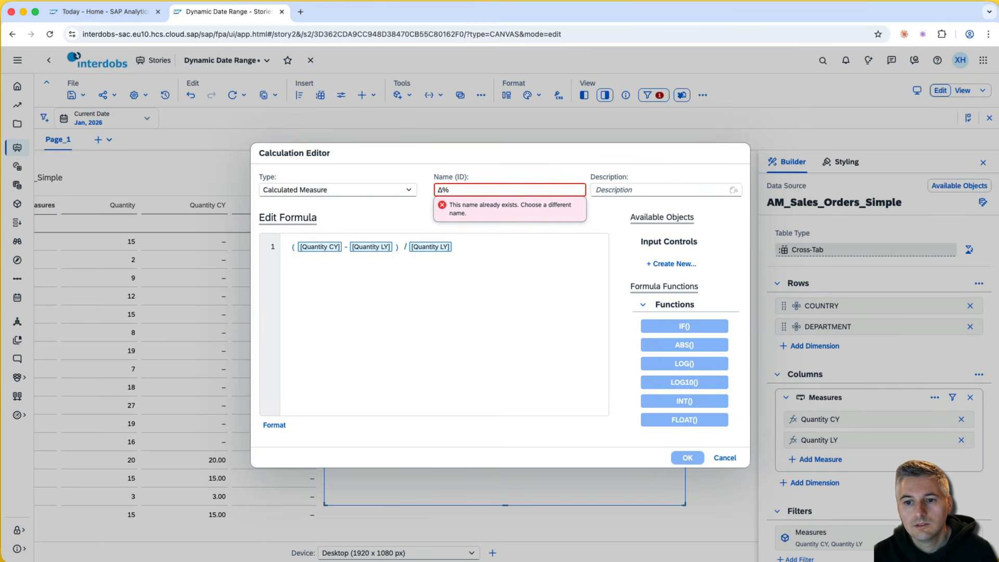
key("BackSpace")
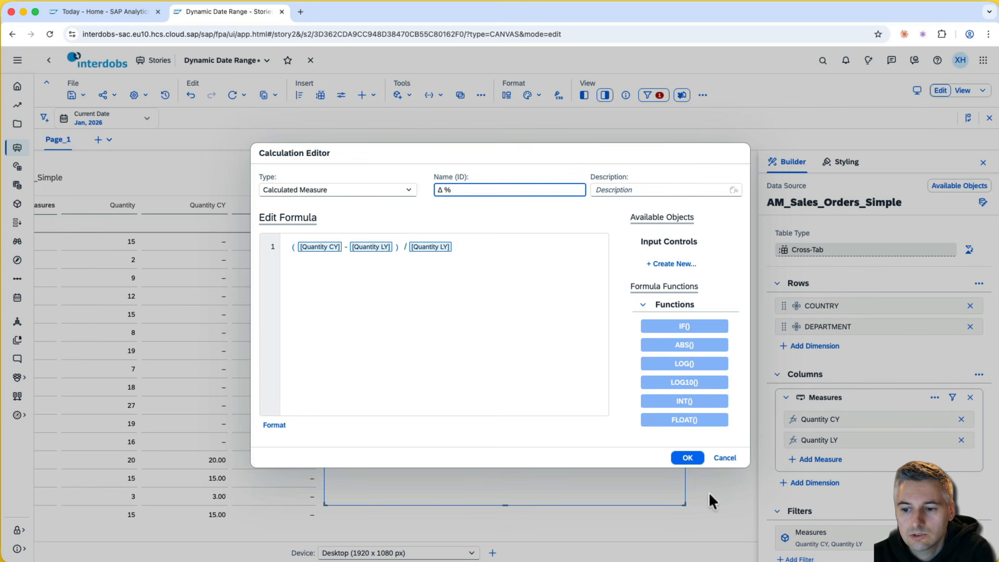
left_click(686, 459)
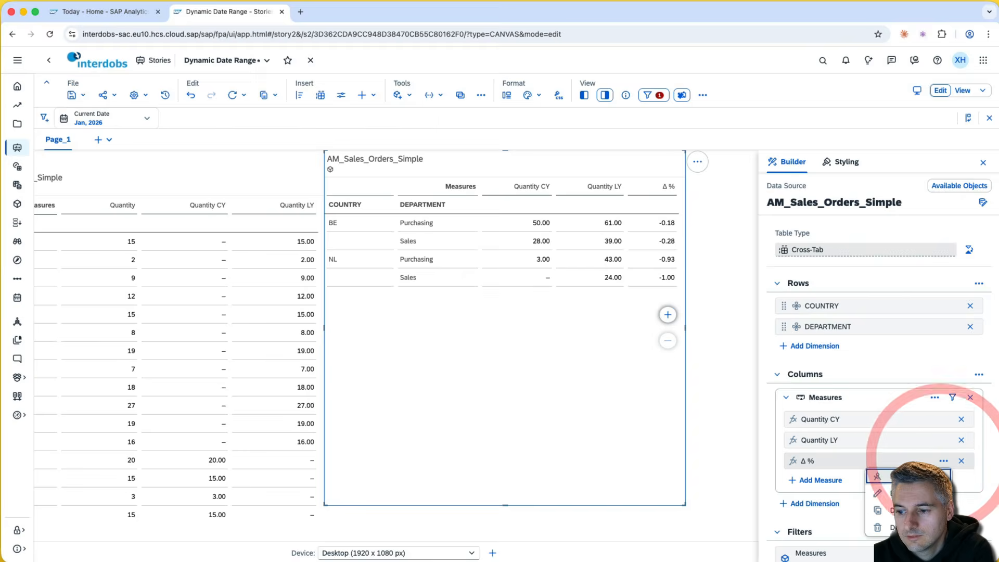
- Format Δ % with Percentage scale instead of the underlying measures' unit
left_click(929, 477)
left_click(381, 344)
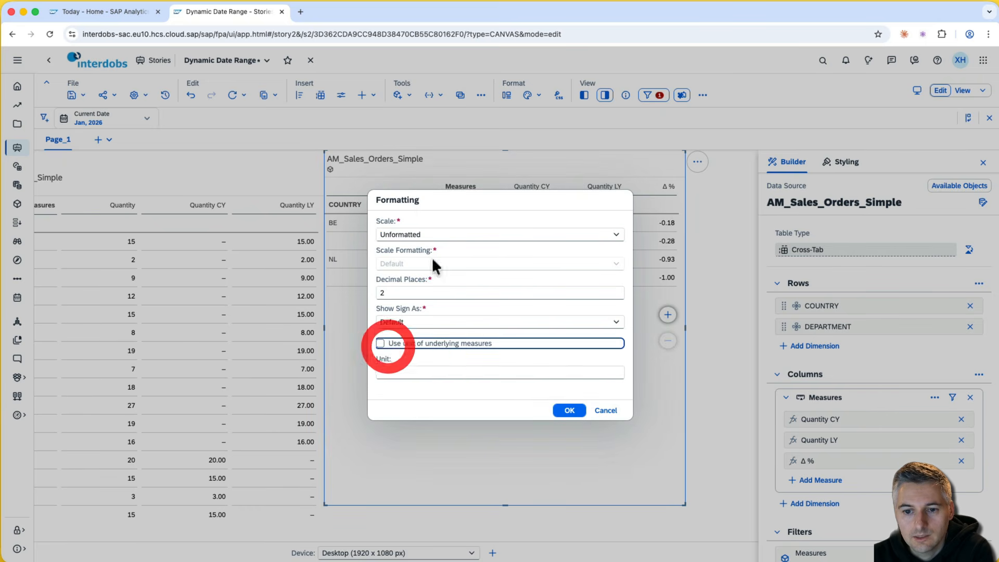
left_click(435, 235)
left_click(616, 235)
left_click(468, 268)
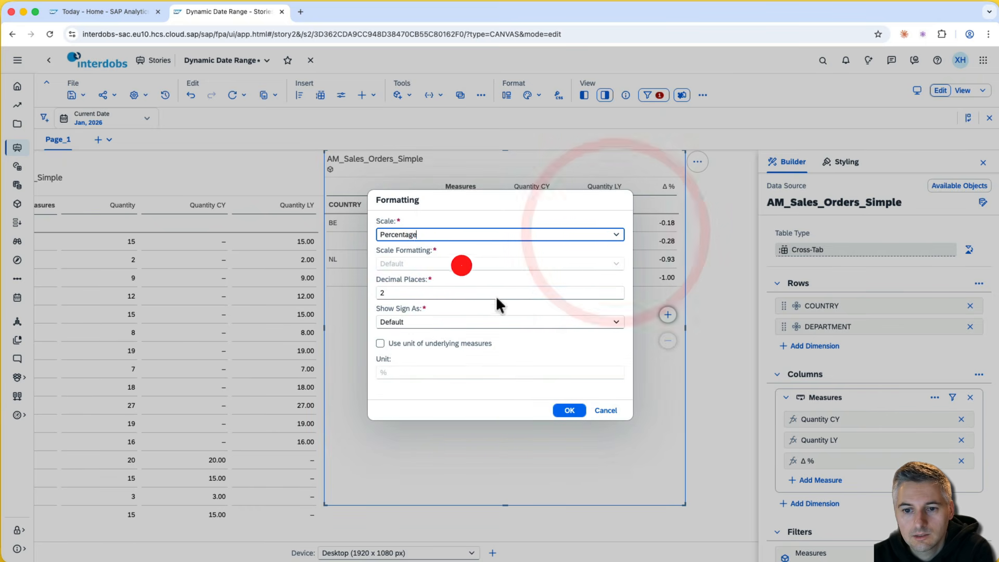
left_click(569, 410)
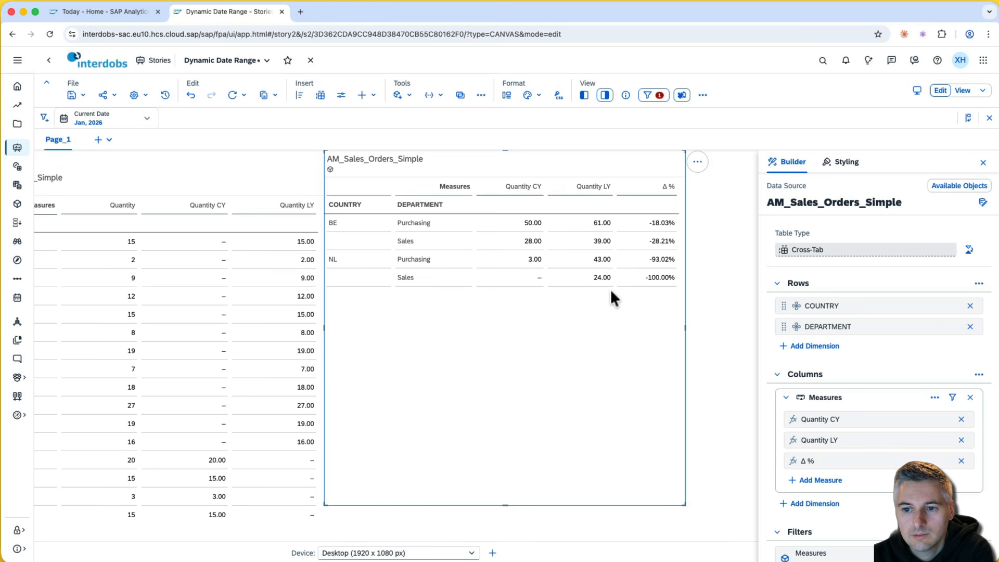
- Point out BE Purchasing (50.00, -18.03%) and BE Sales (-28.21%) results in the table
left_click(533, 223)
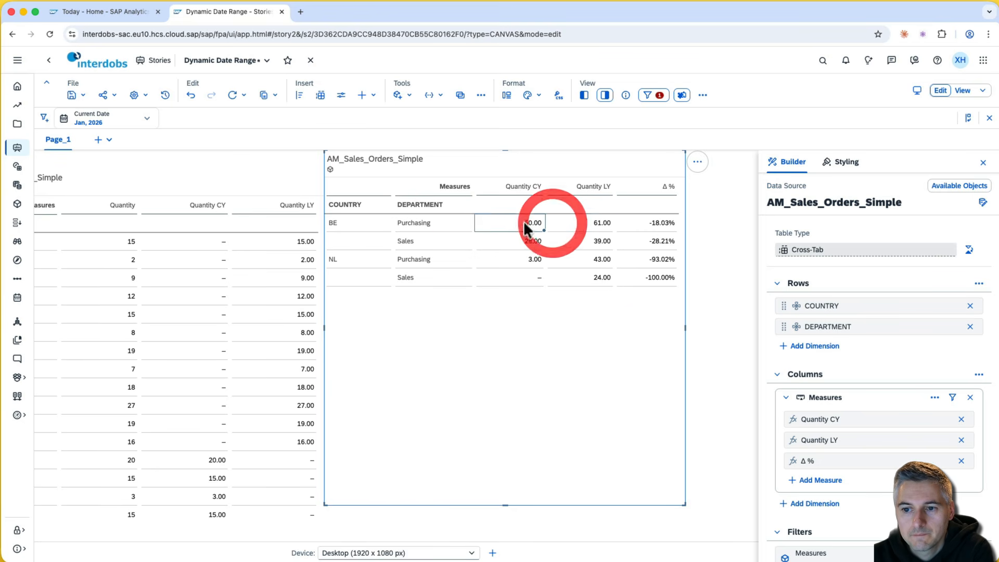
left_click(627, 223)
left_click(560, 241)
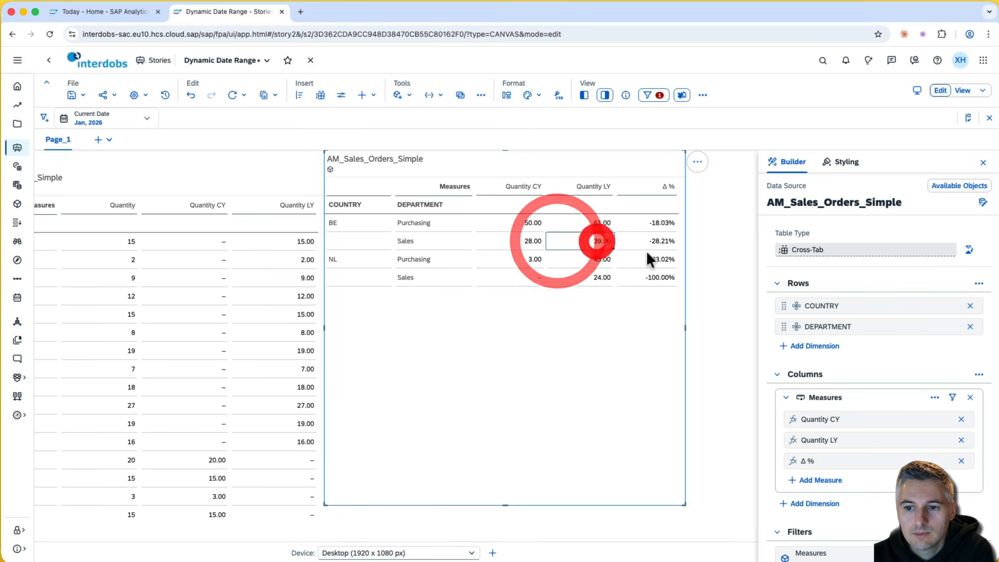
left_click(657, 240)
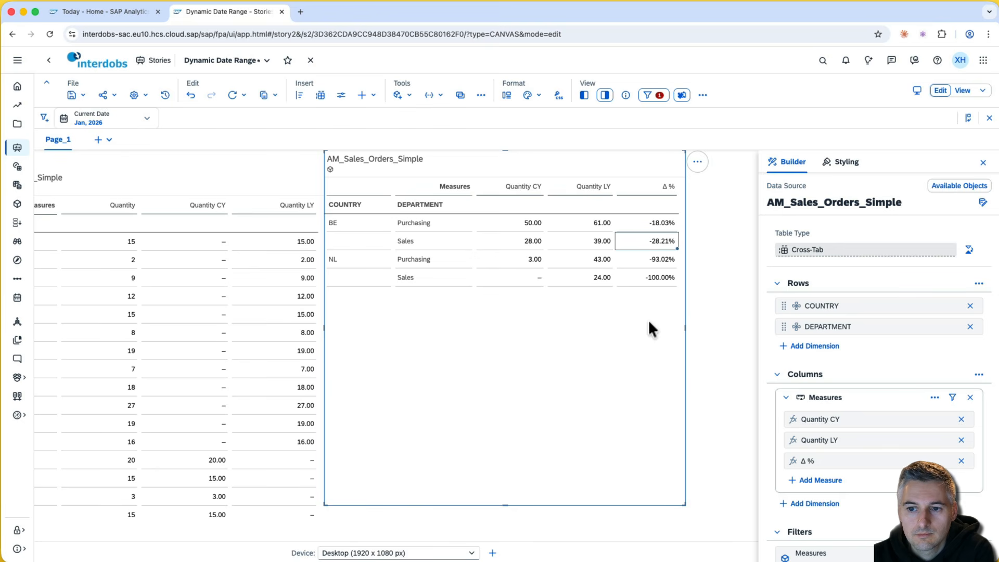
- Set the Current Date control to Year granularity at 2026
left_click(84, 120)
mouse_move(162, 272)
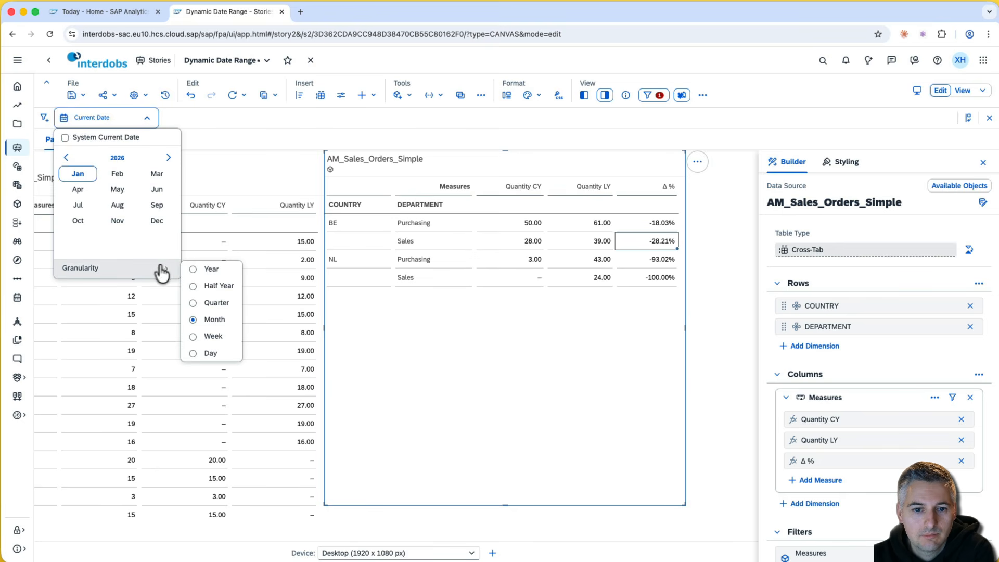
left_click(205, 269)
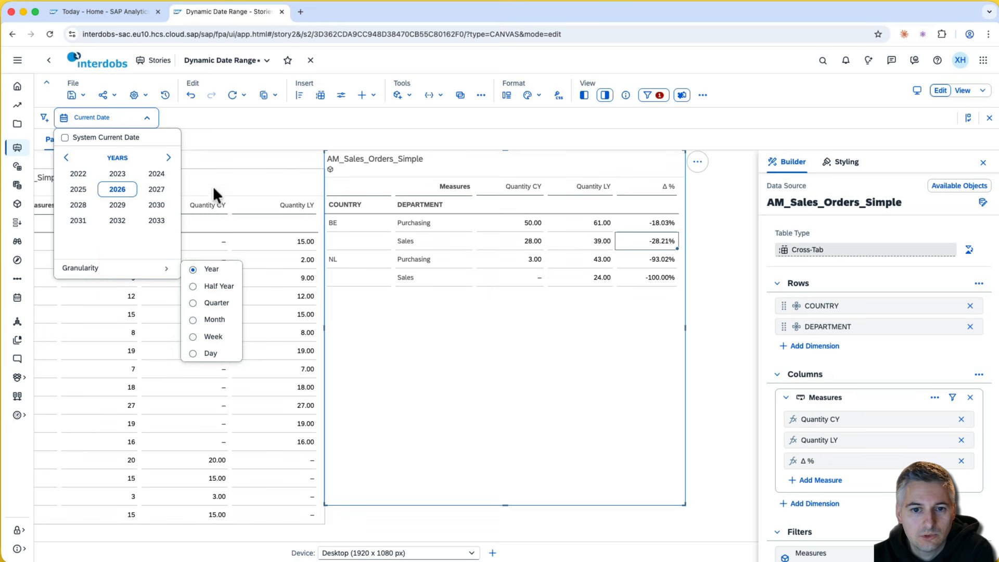
left_click(240, 128)
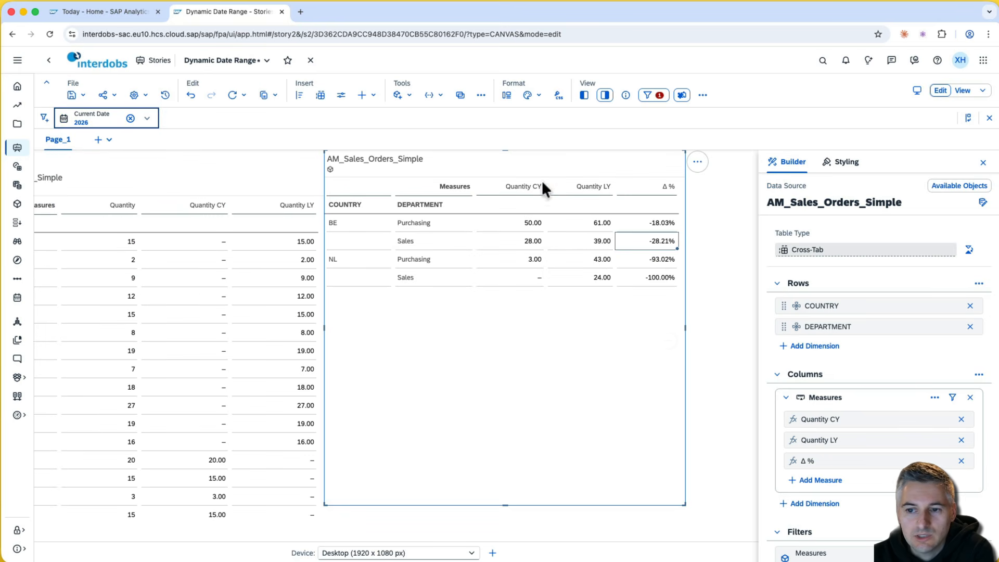
left_click(980, 376)
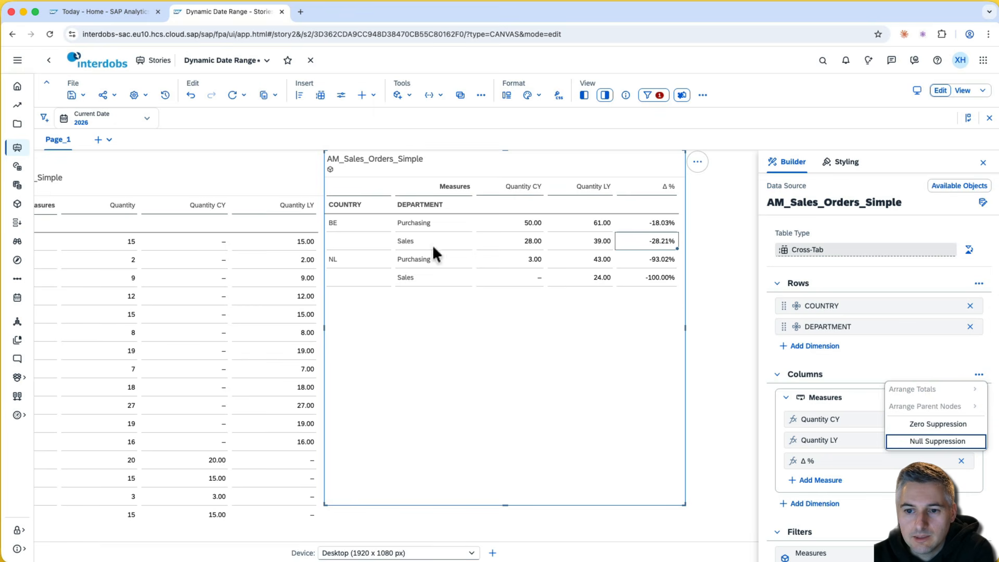
- Switch Current Date to 2027 and inspect BE's Quantity CY, Quantity LY and Δ % values
left_click(93, 119)
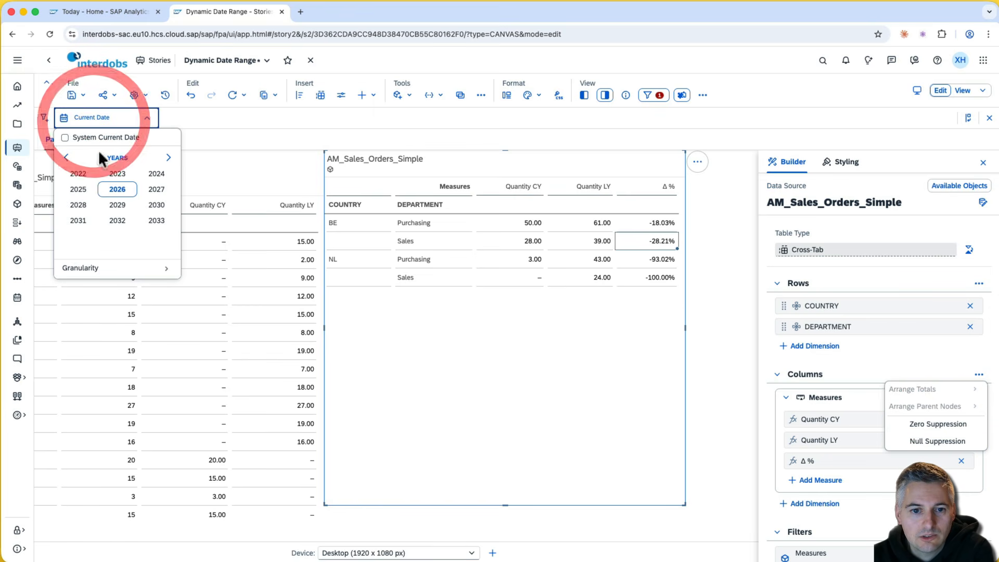
left_click(152, 191)
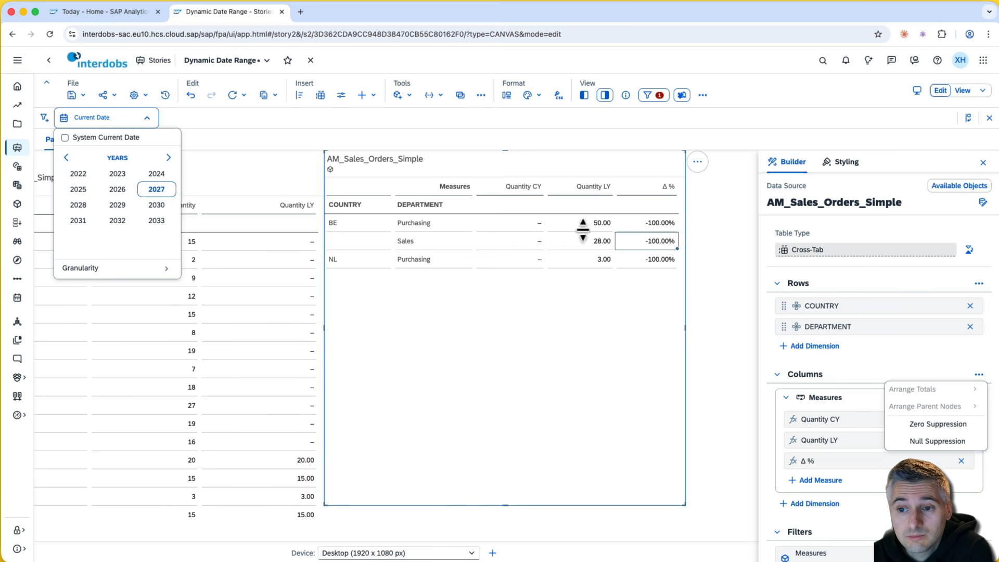
left_click(658, 188)
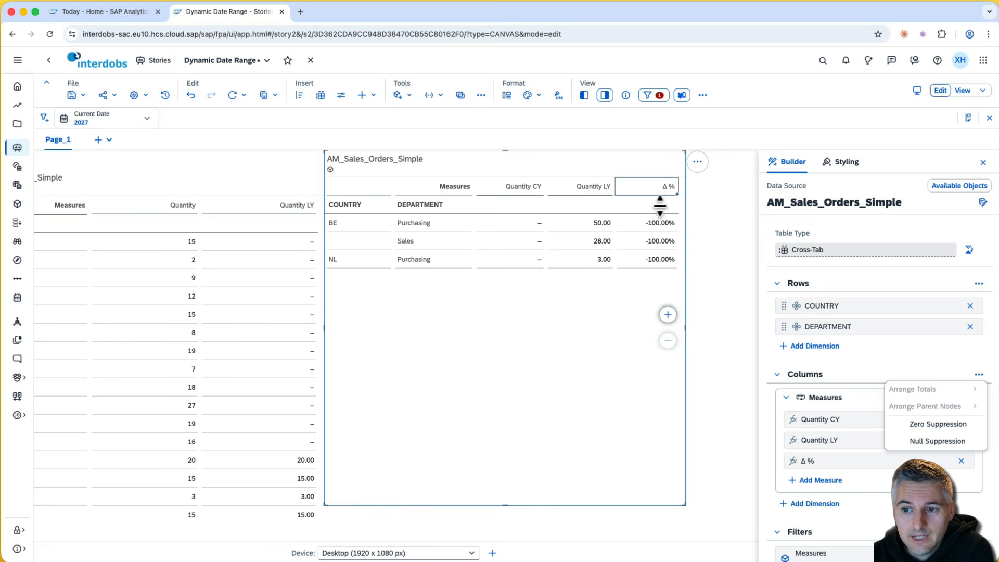
left_click_drag(660, 207, 658, 268)
left_click(657, 261)
left_click(649, 221)
left_click(605, 225)
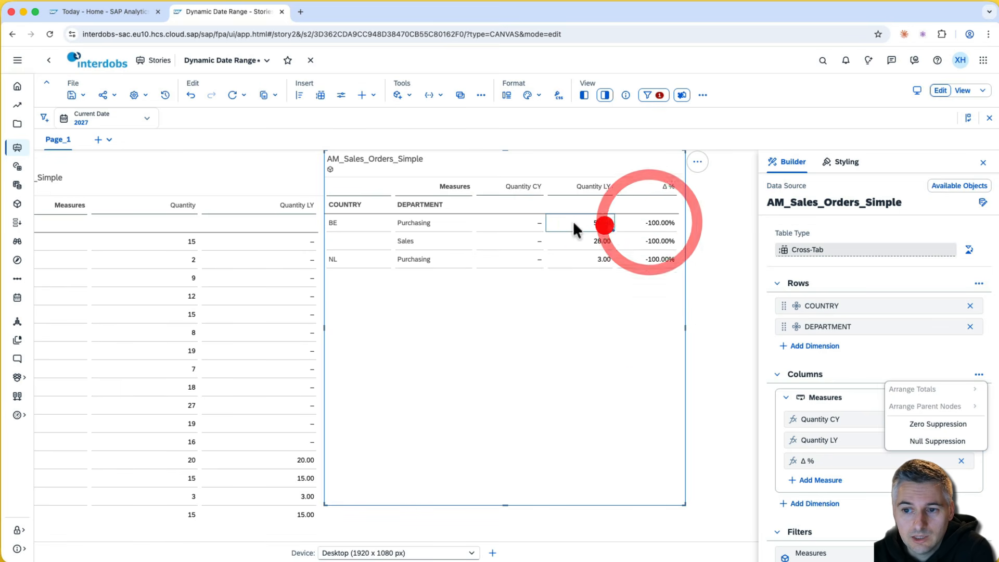
left_click(515, 223)
left_click(627, 221)
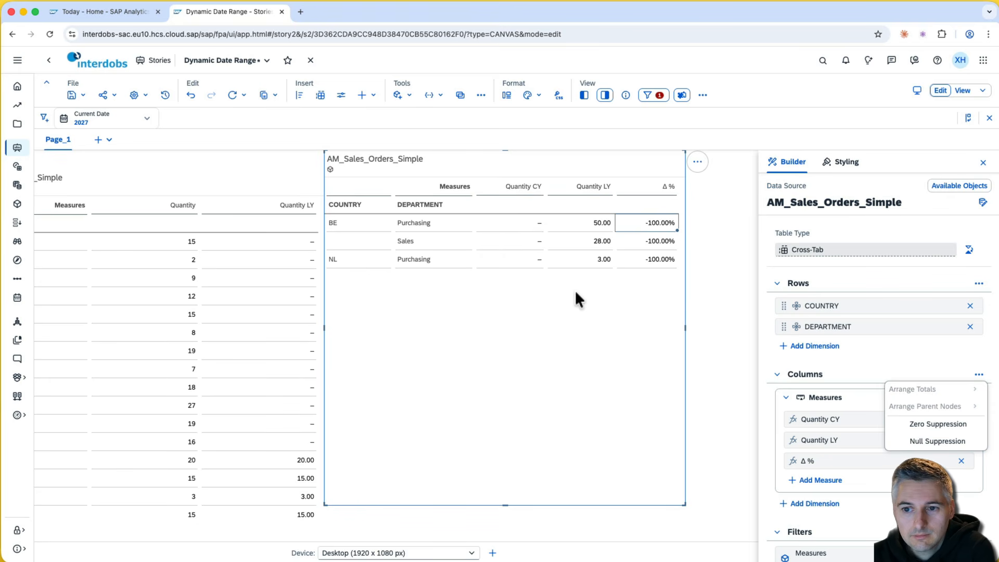
- Return Current Date to 2026 and dismiss the column options list
left_click(87, 119)
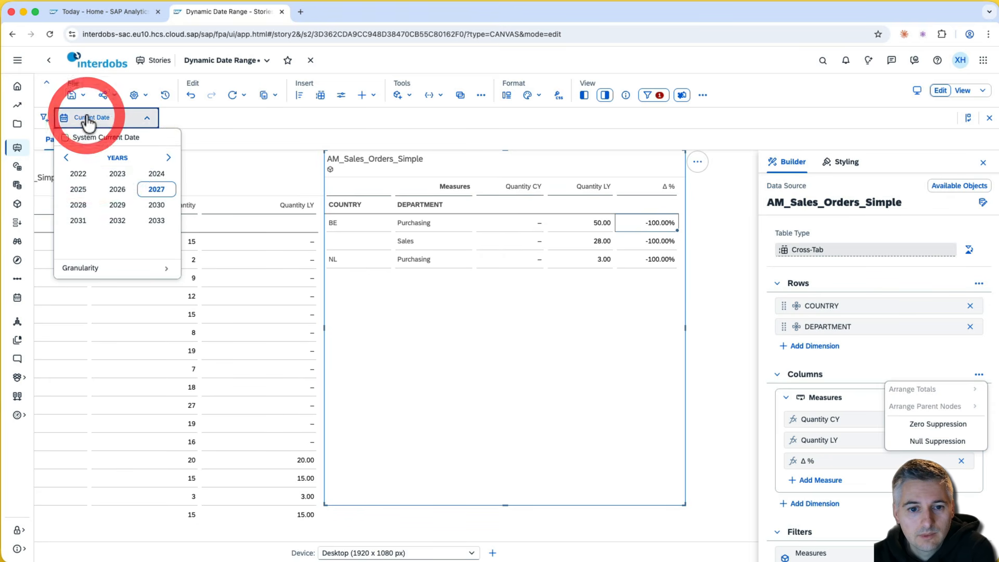
left_click(117, 189)
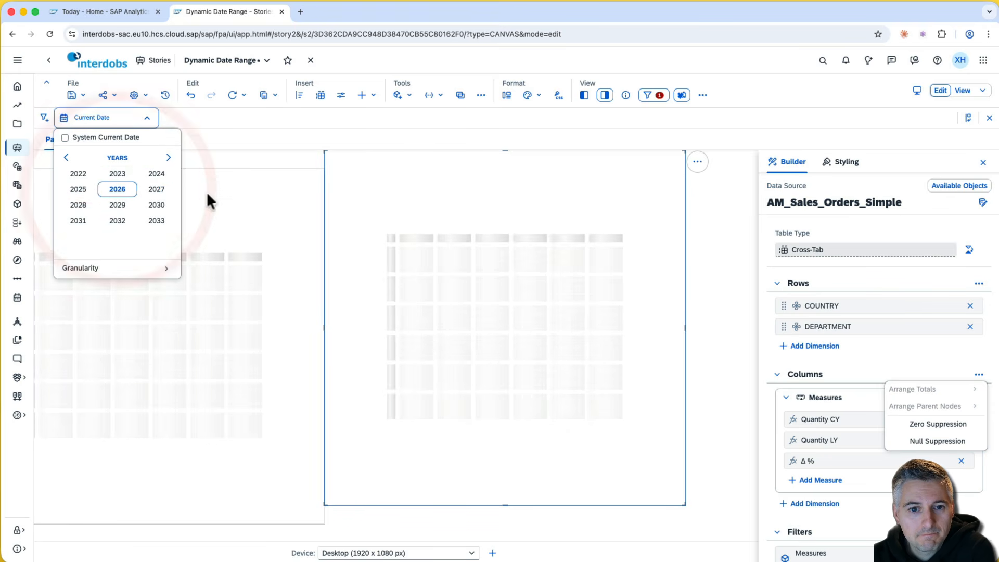
left_click(651, 330)
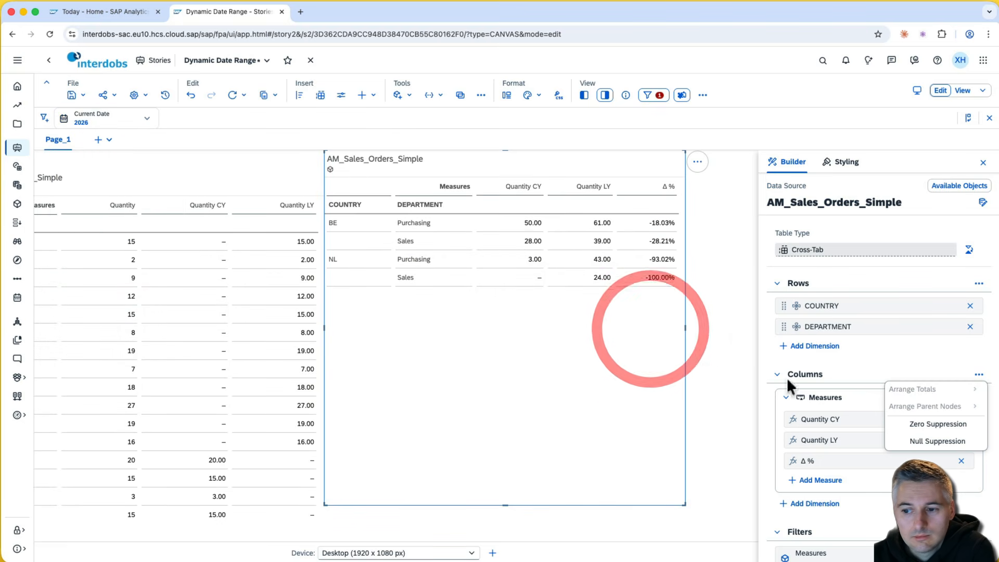
left_click(776, 402)
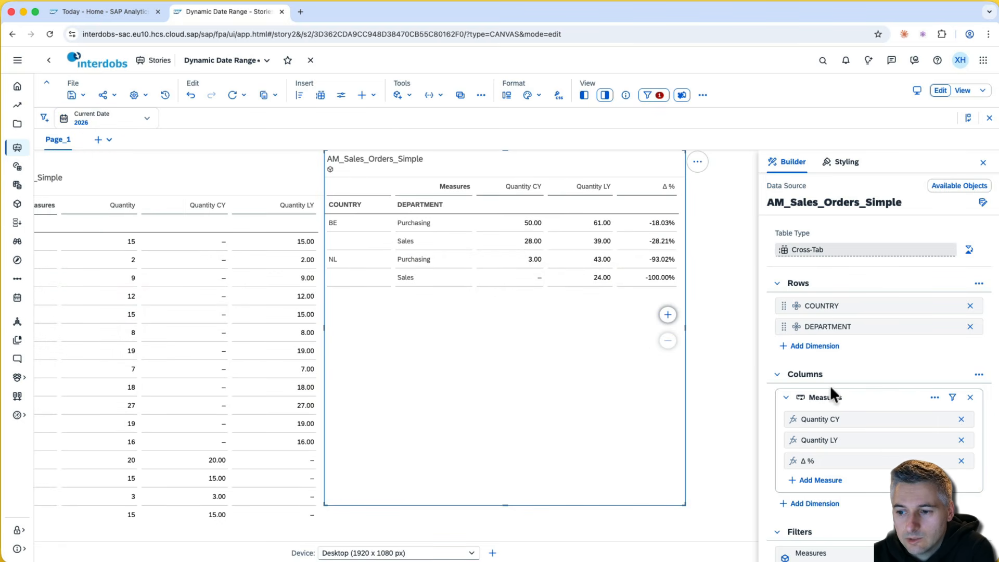
- Create a new restricted measure calculation named YTD
scroll(833, 386, "down", 3)
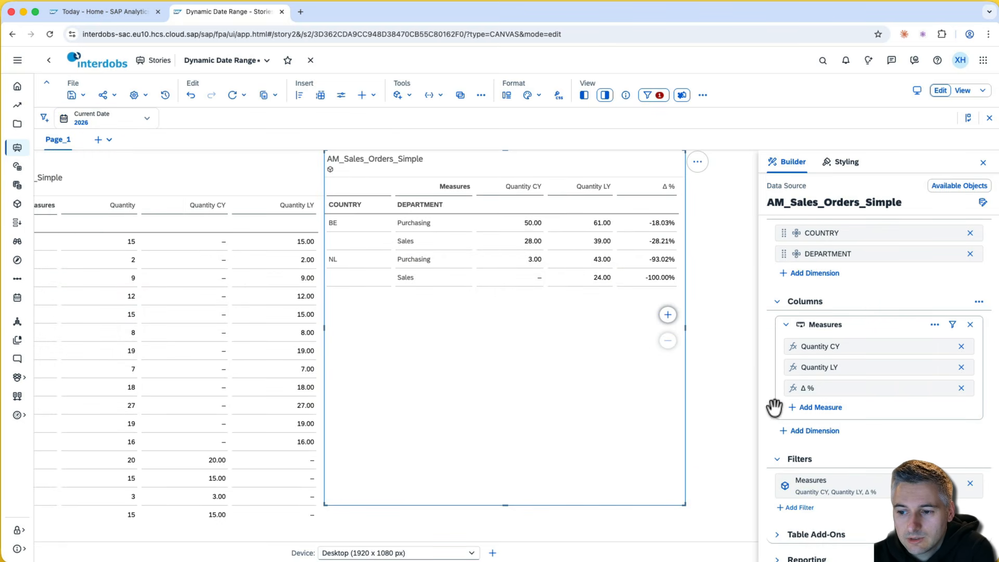
left_click(831, 413)
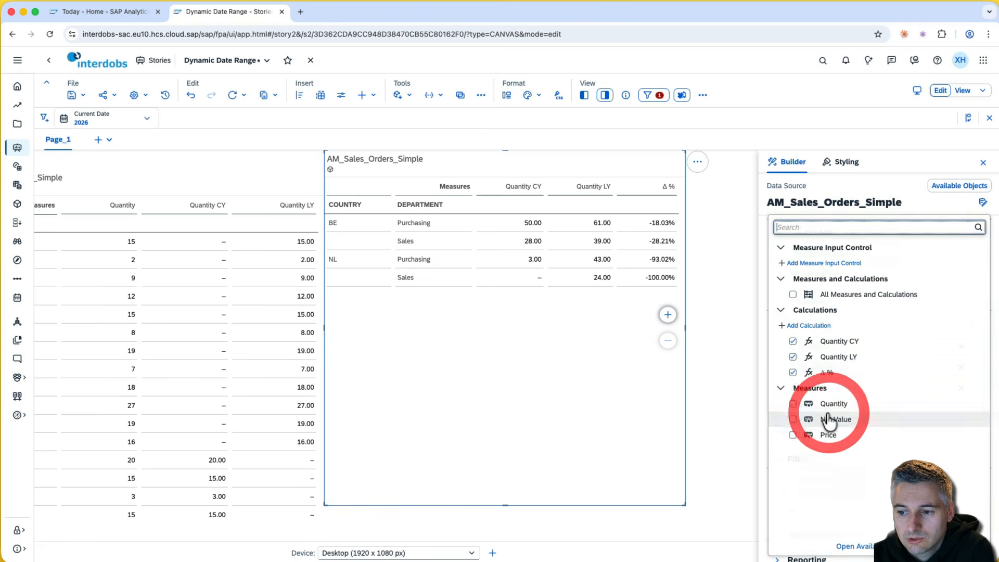
left_click(831, 328)
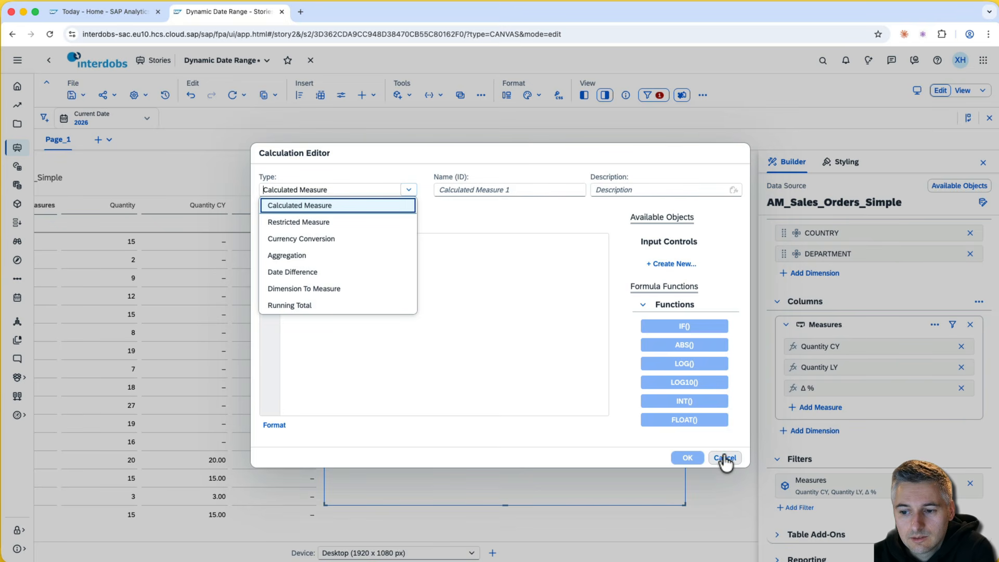
left_click(351, 223)
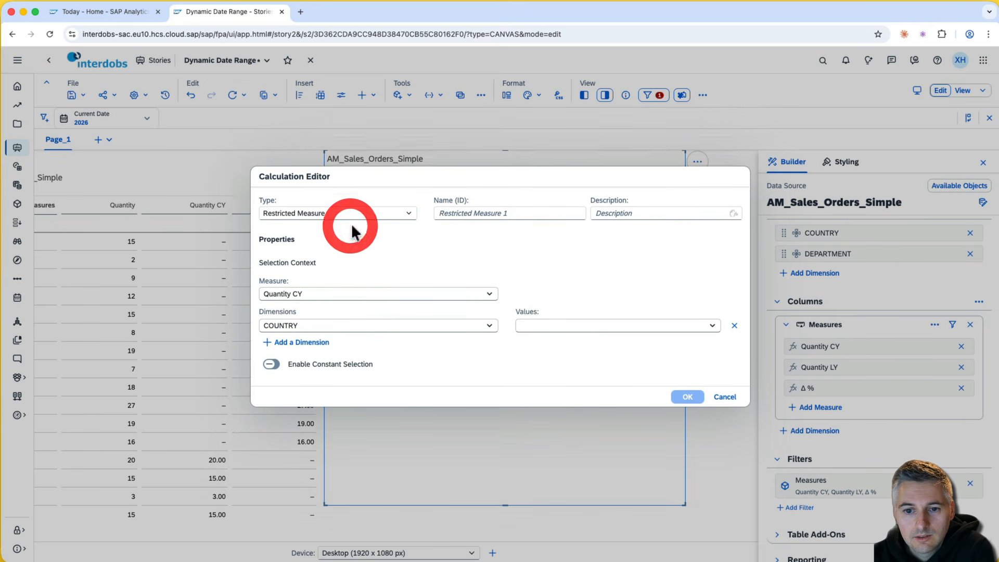
left_click(464, 231)
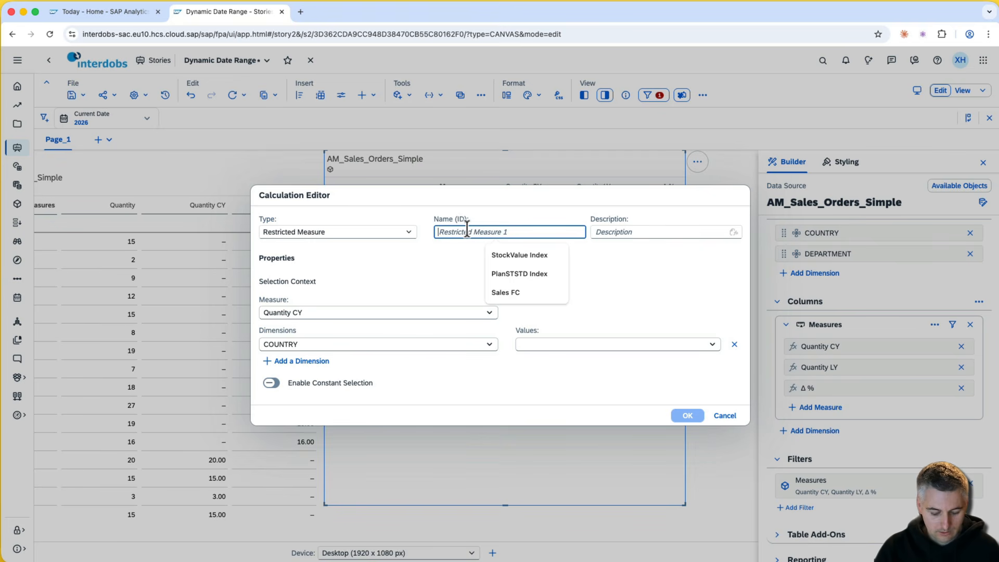
type("C")
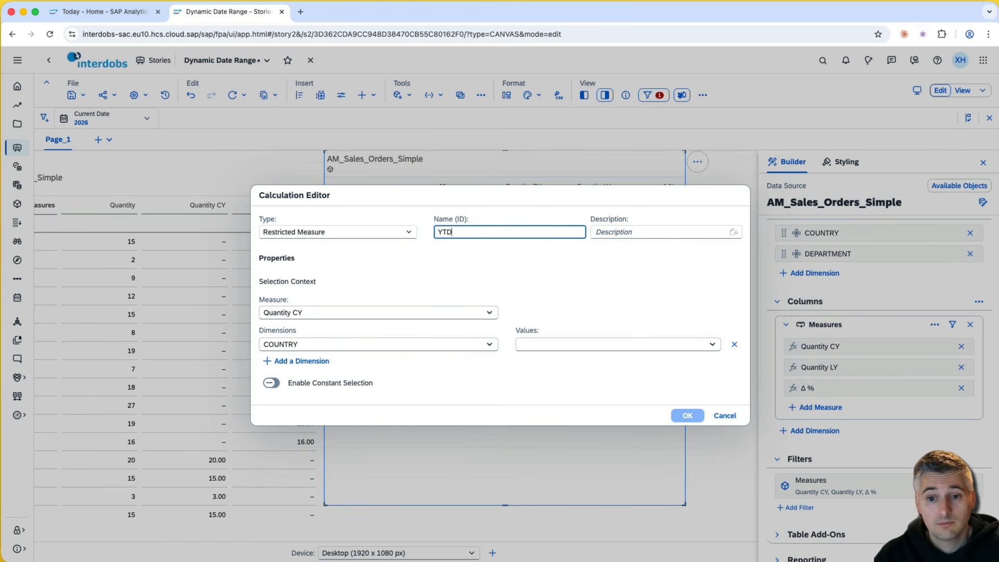
- Restrict Quantity by Order Date to the current year to date, then open its range settings
left_click(345, 312)
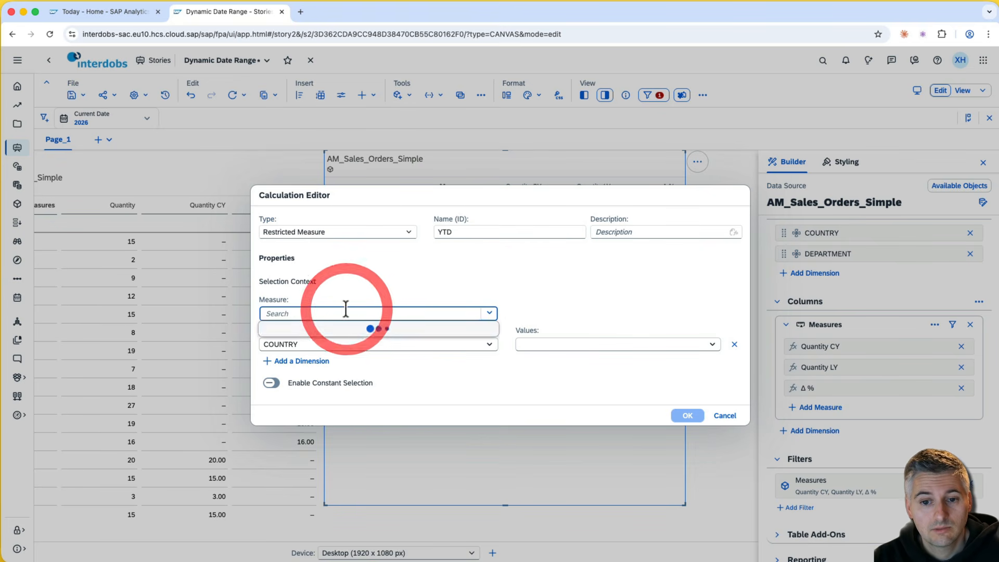
left_click(312, 376)
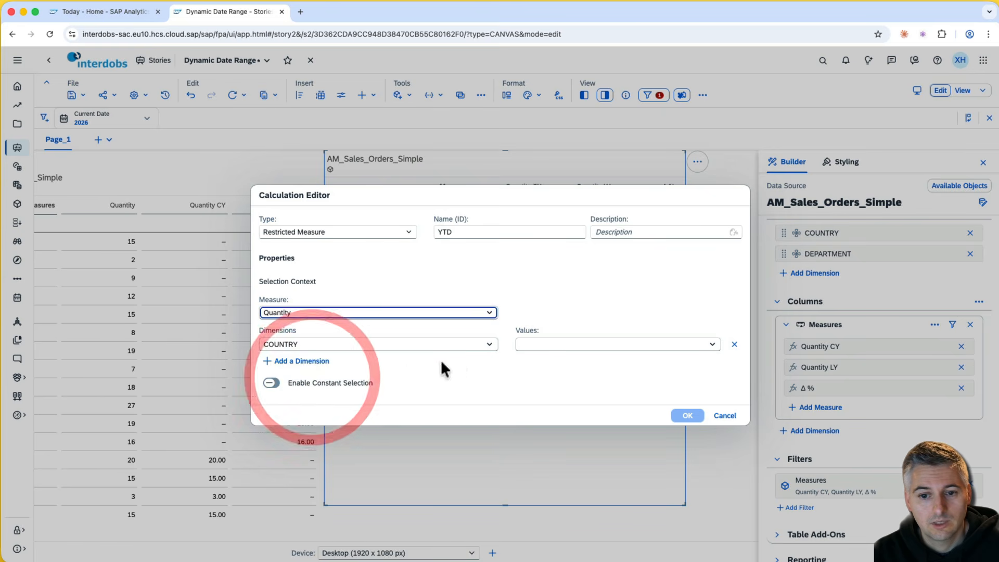
left_click(451, 346)
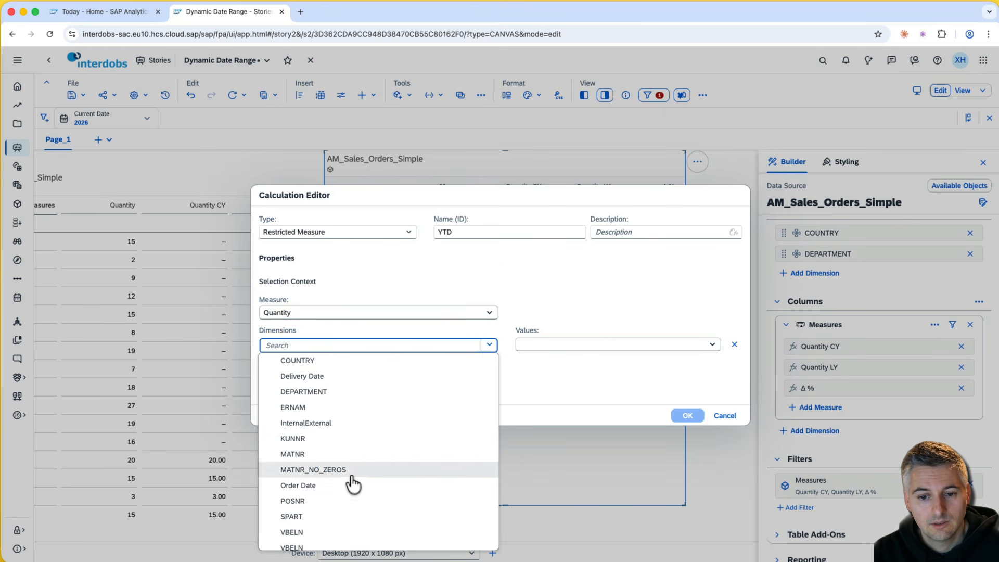
left_click(350, 479)
left_click(712, 344)
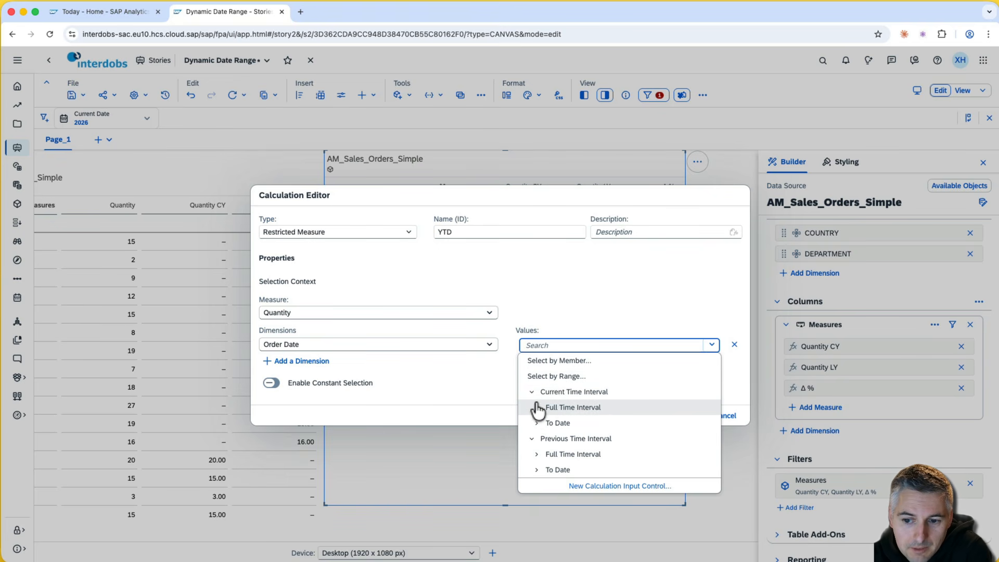
left_click(539, 423)
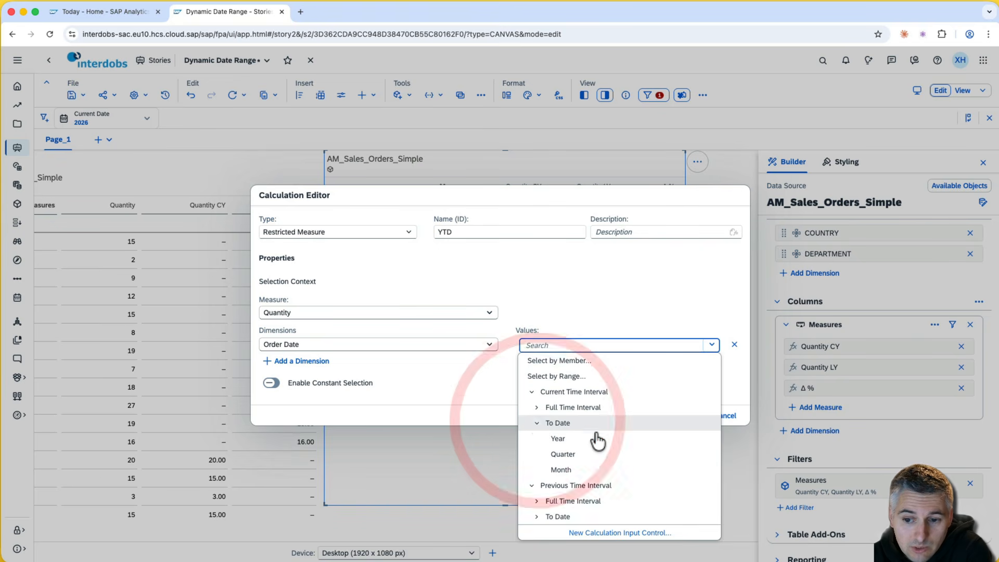
left_click(570, 439)
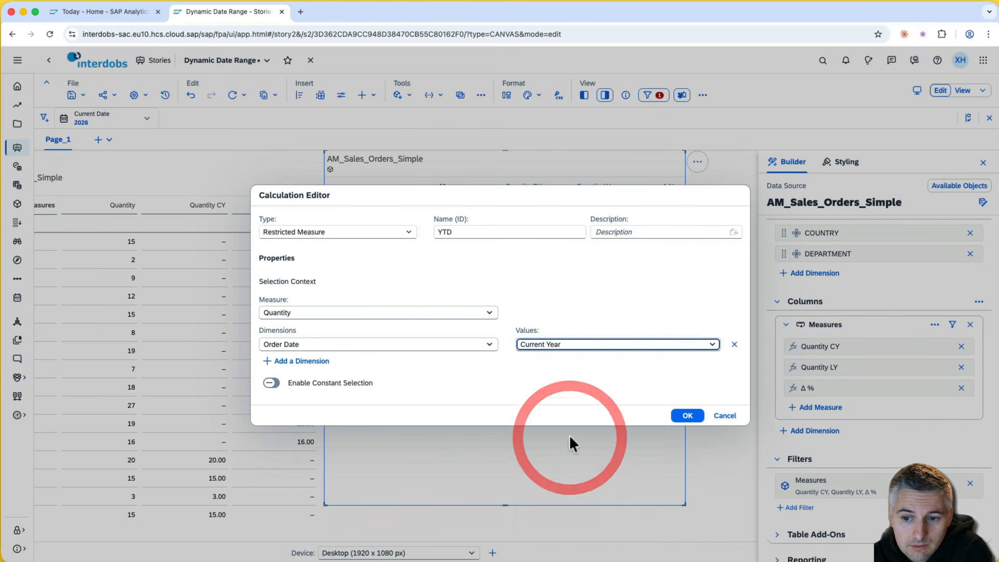
left_click(577, 345)
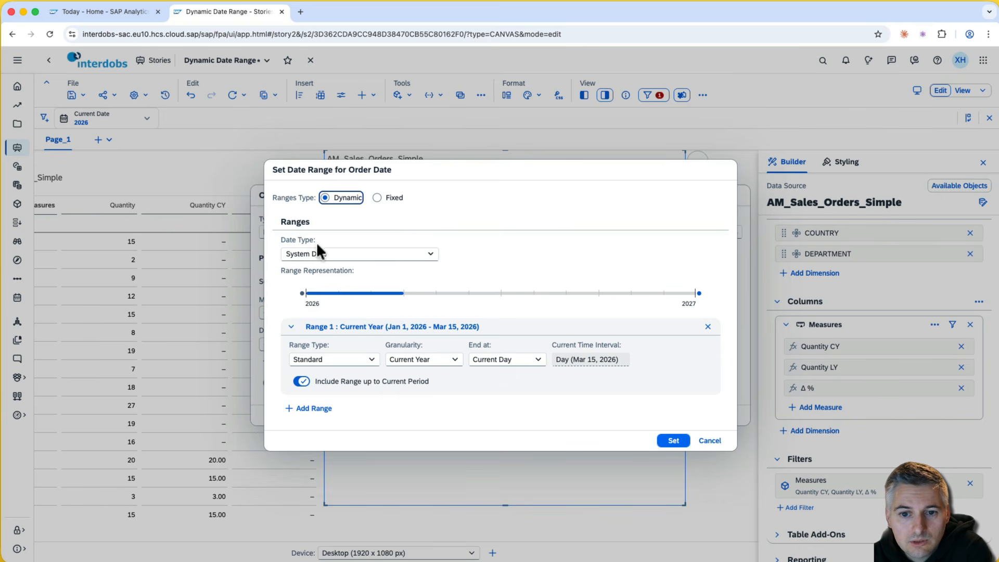
- Try Current Date as the date type, then cancel the range and Calculation Editor unsaved
left_click(432, 254)
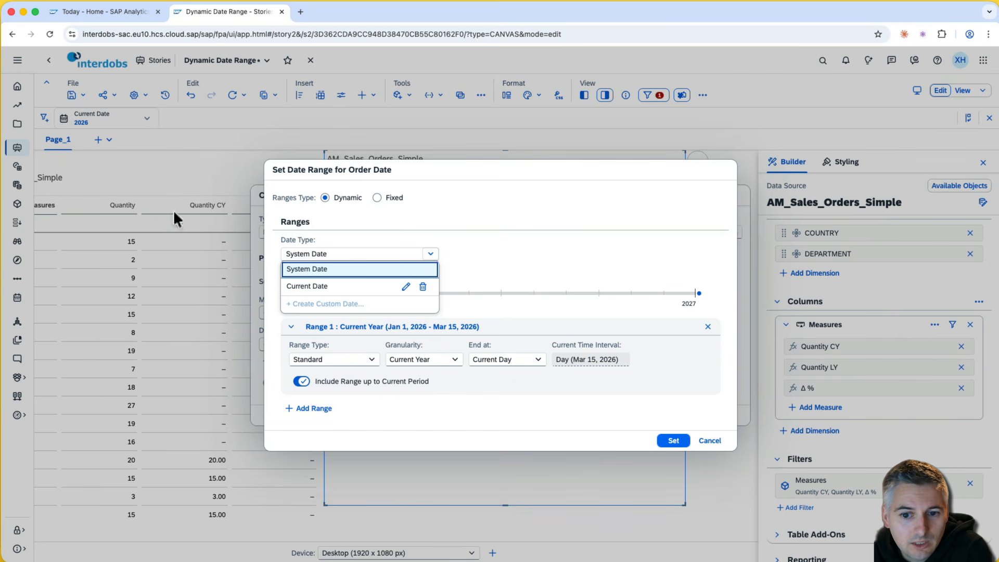
left_click(339, 286)
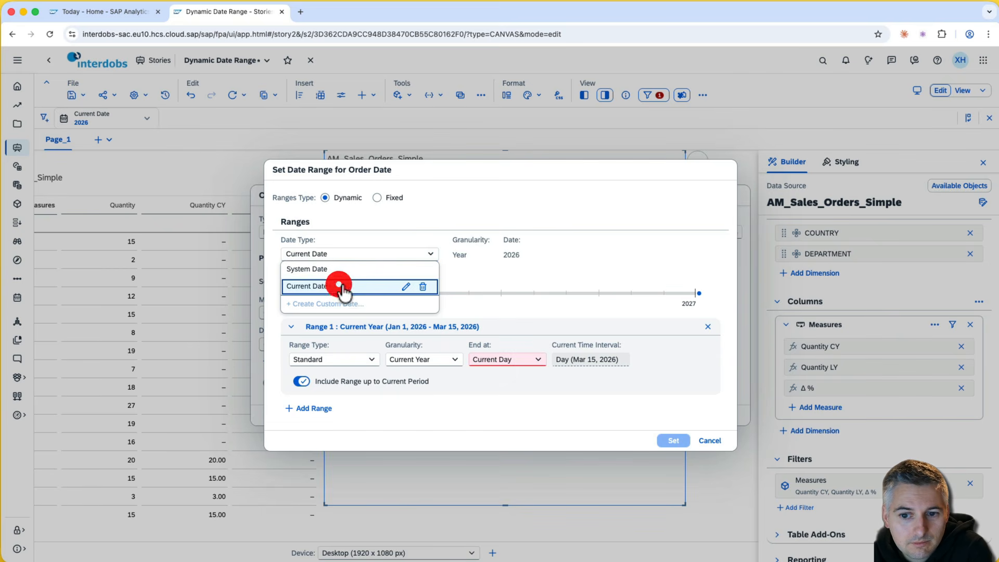
left_click(600, 278)
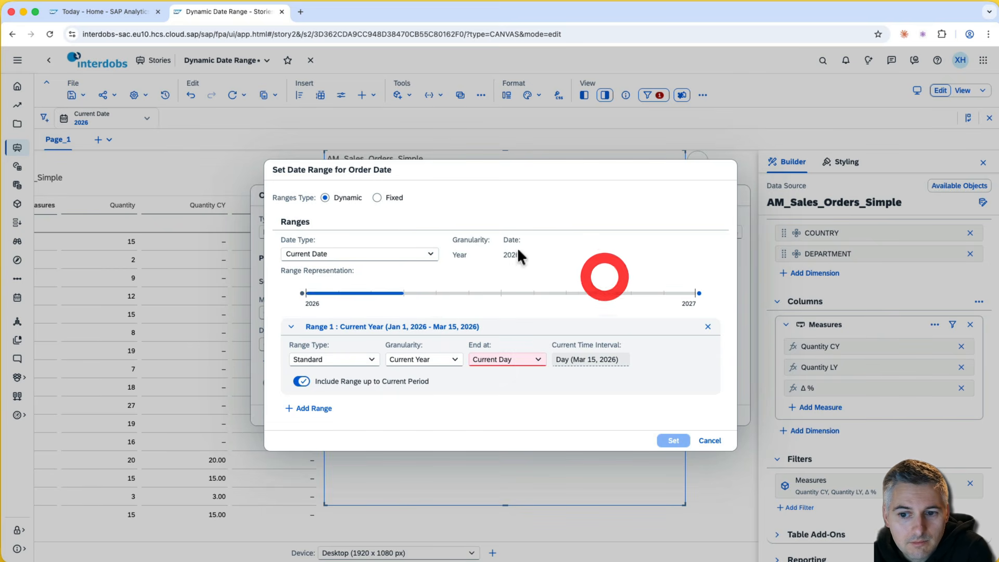
left_click(537, 360)
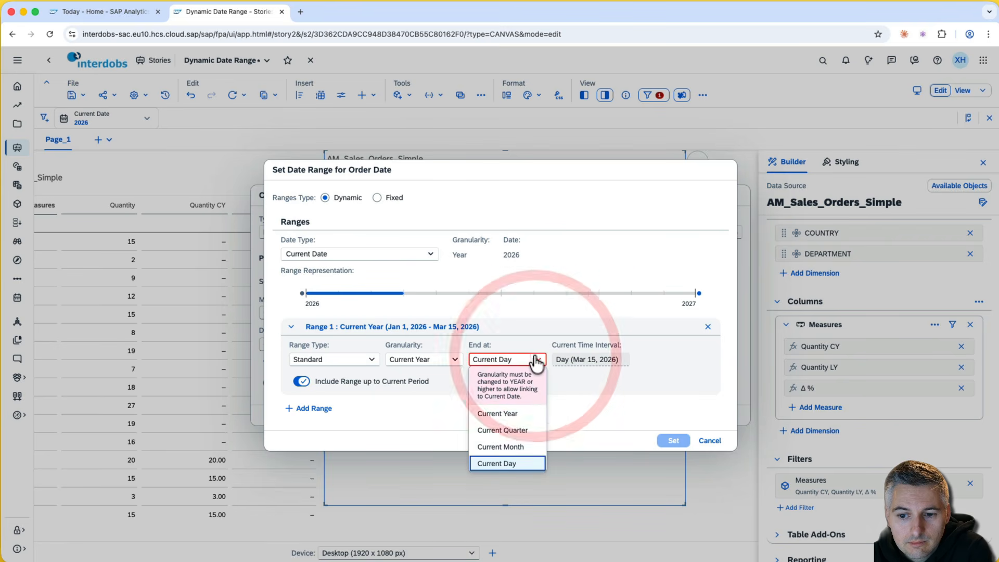
left_click(534, 342)
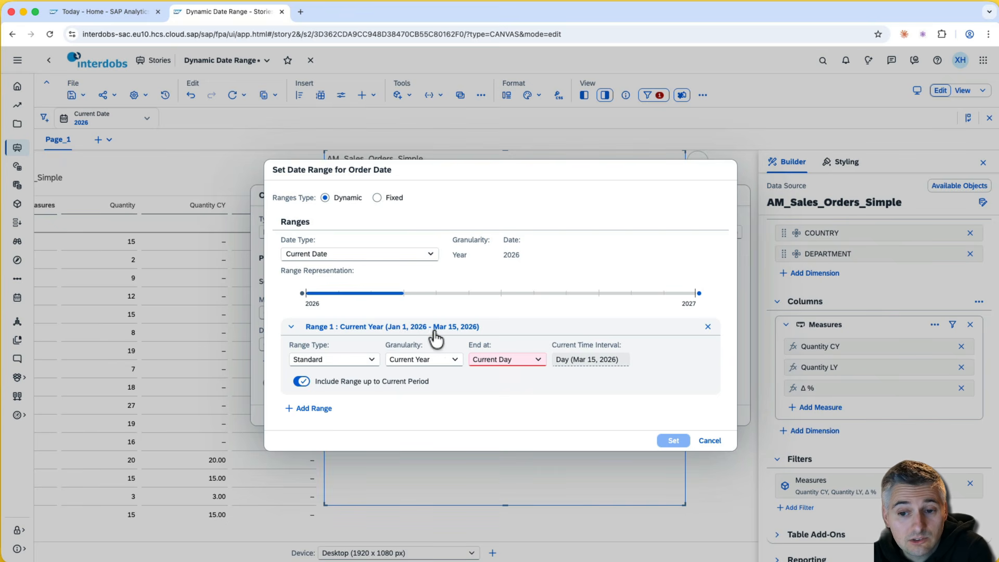
left_click(710, 441)
left_click(718, 416)
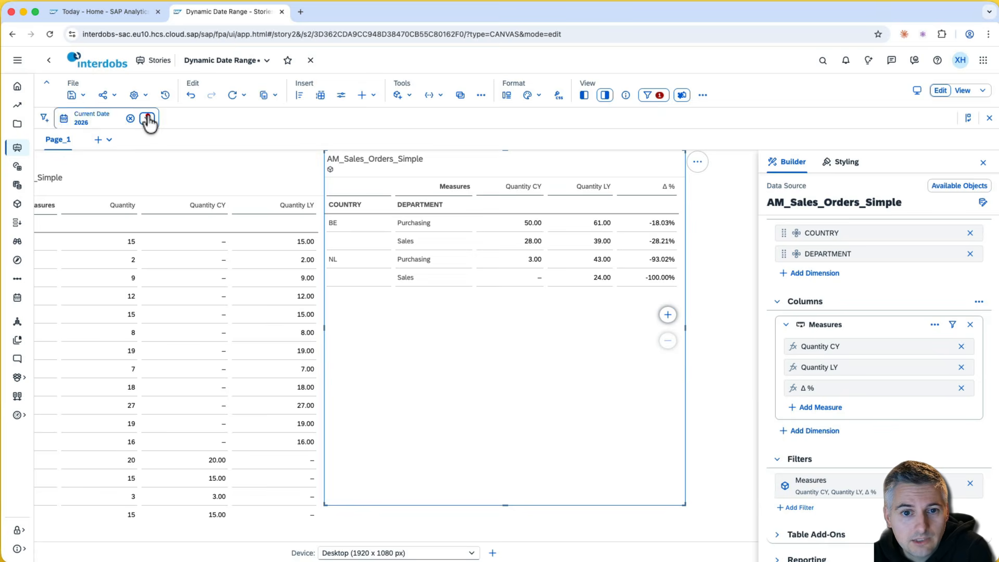
- Set the Current Date control to Day granularity following the system date (Mar 15, 2026)
left_click(149, 119)
left_click(166, 268)
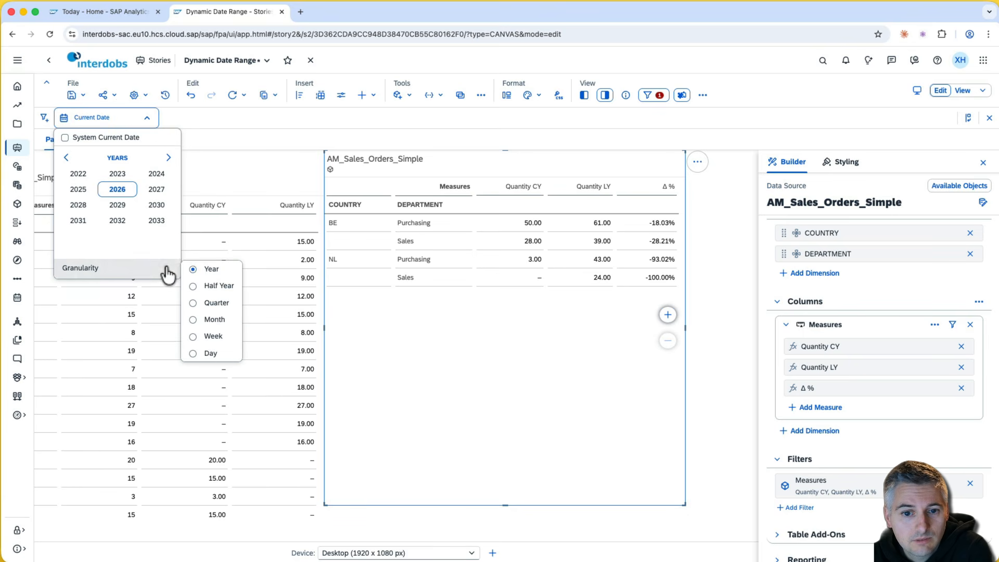
left_click(194, 355)
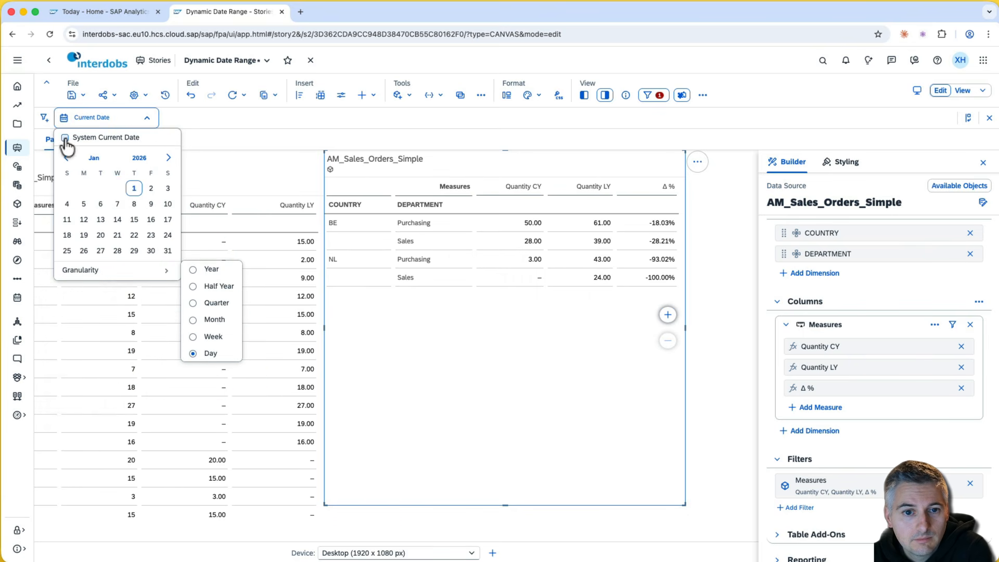
left_click(65, 138)
left_click(214, 107)
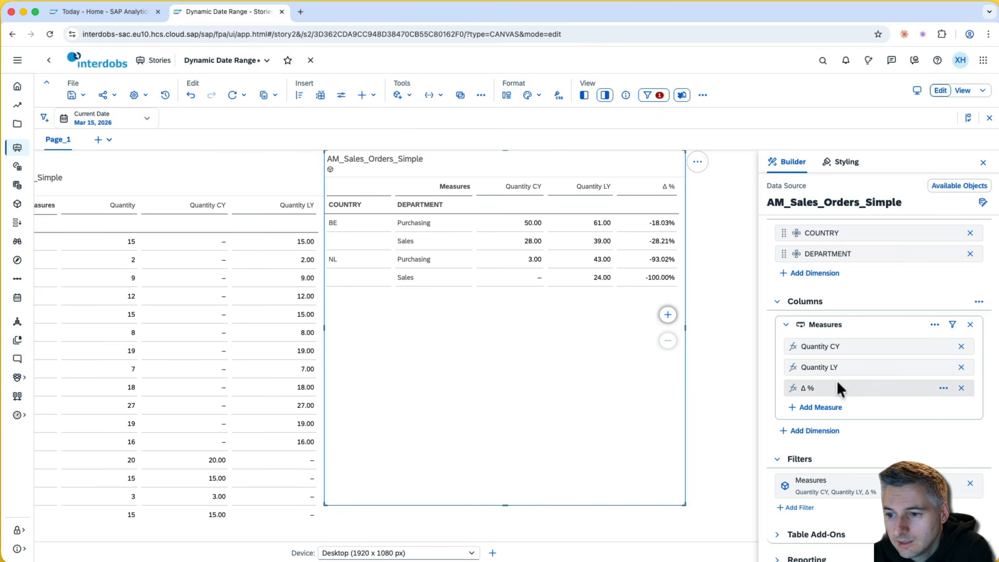
- Create a new restricted measure calculation for the table named YTD
left_click(571, 370)
left_click(801, 407)
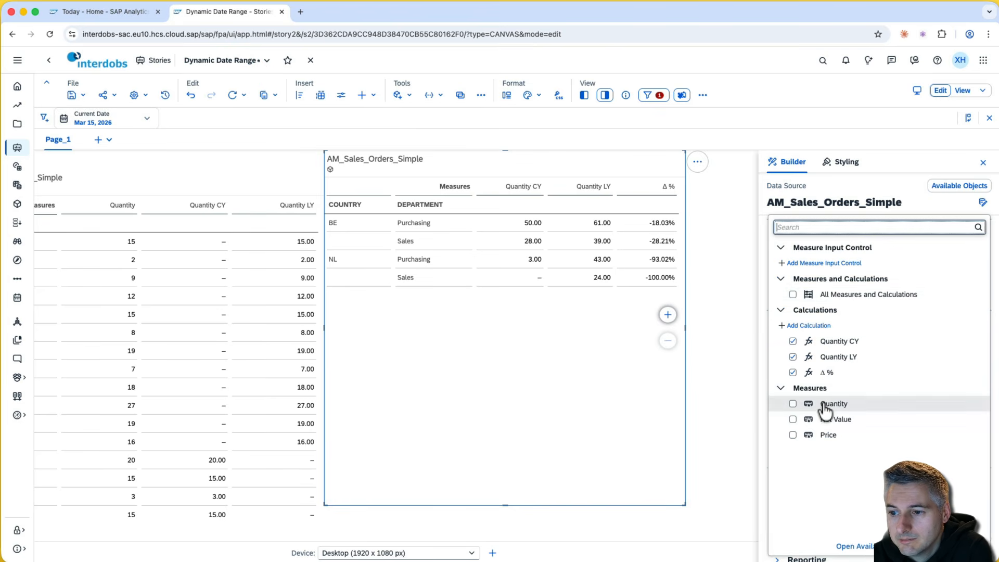
left_click(808, 325)
left_click(359, 190)
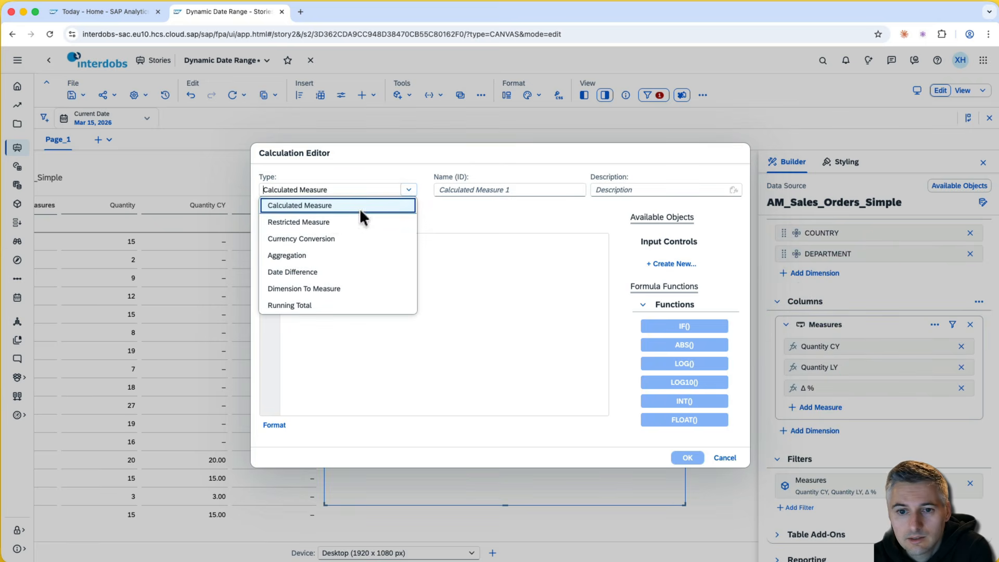
left_click(323, 222)
left_click(526, 231)
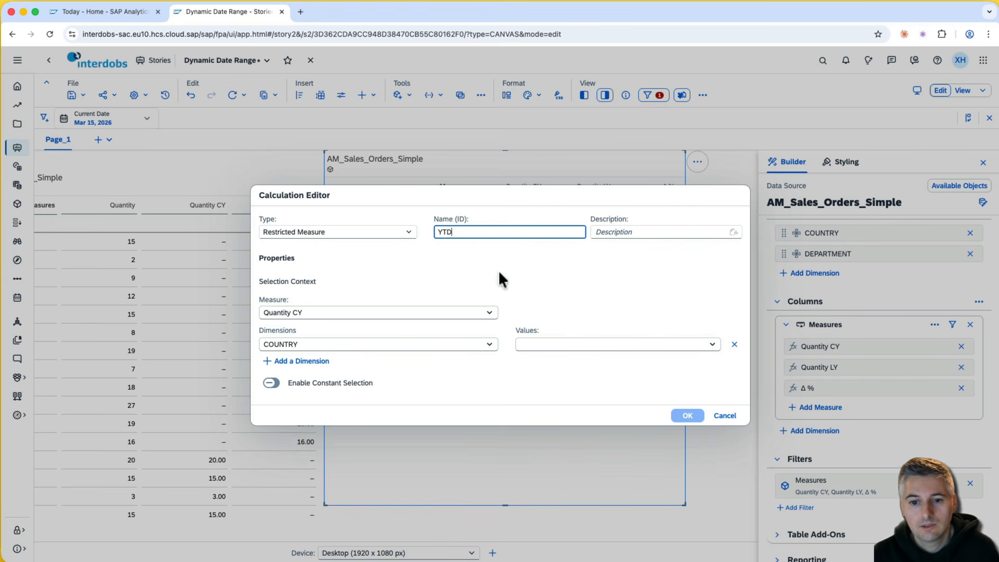
- Restrict Quantity by Order Date to the current year to date
left_click(491, 312)
left_click(346, 375)
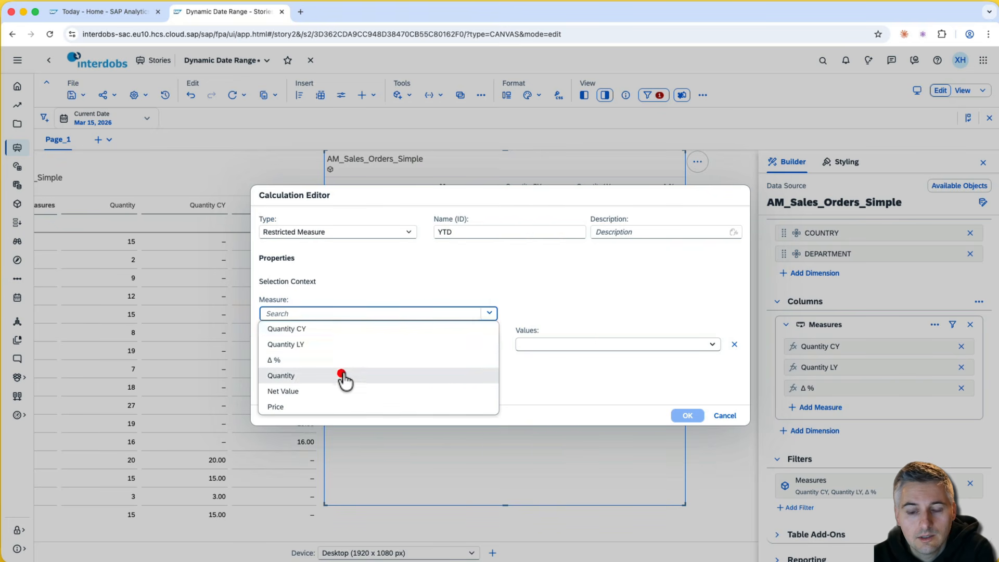
left_click(489, 345)
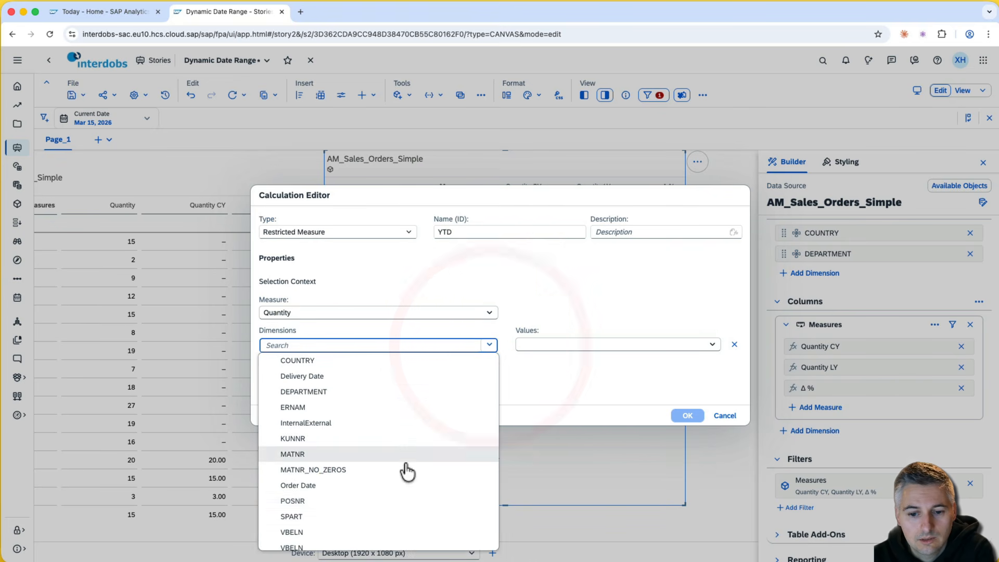
left_click(401, 491)
left_click(712, 345)
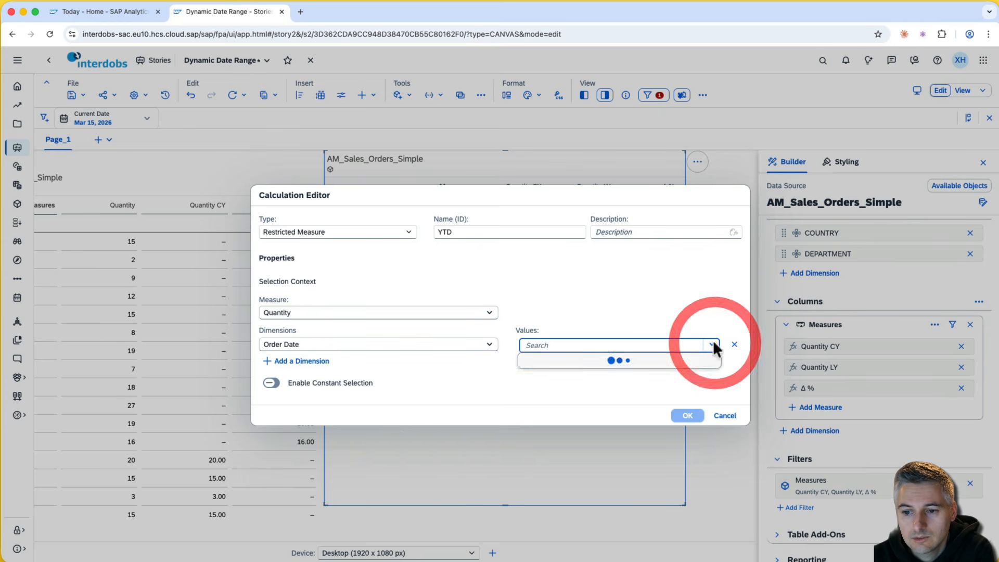
left_click(536, 424)
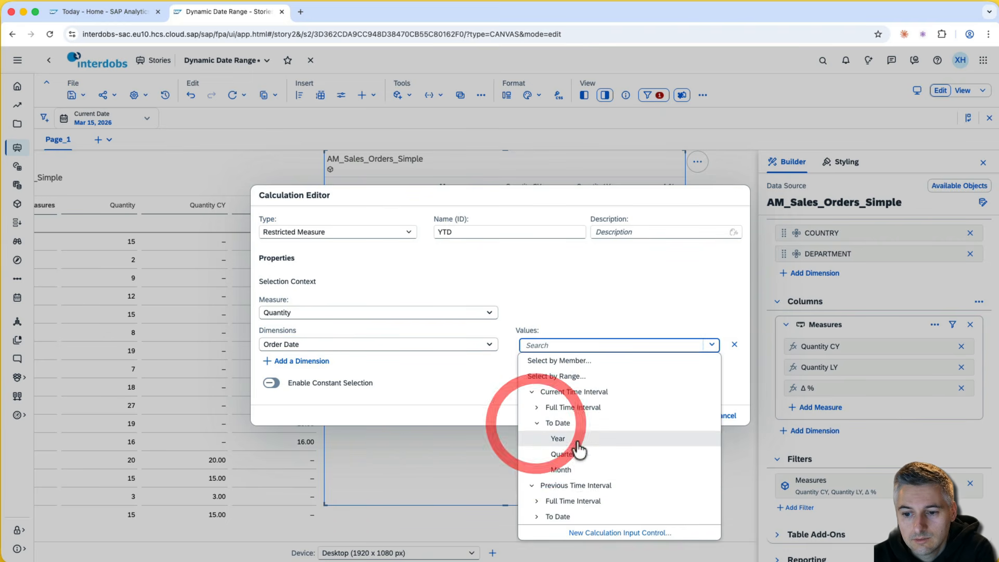
left_click(576, 439)
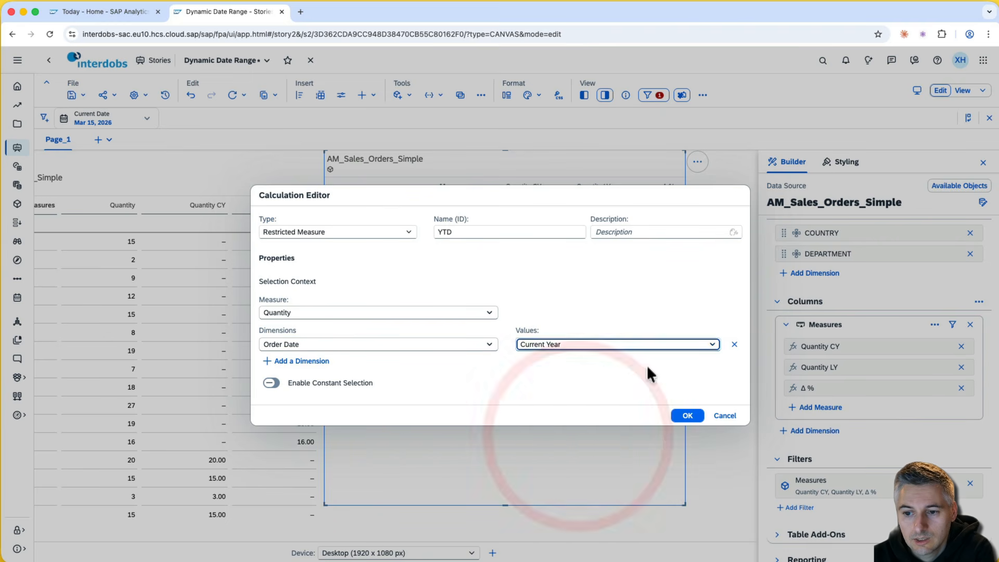
left_click(626, 343)
- Base the YTD range on the Current Date input, ending at the current day
left_click(432, 255)
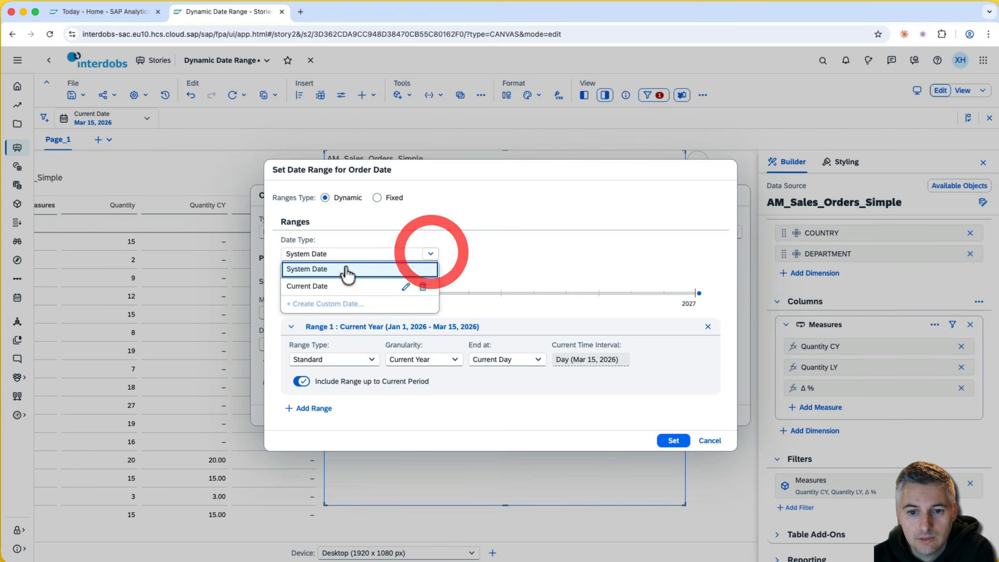
left_click(333, 287)
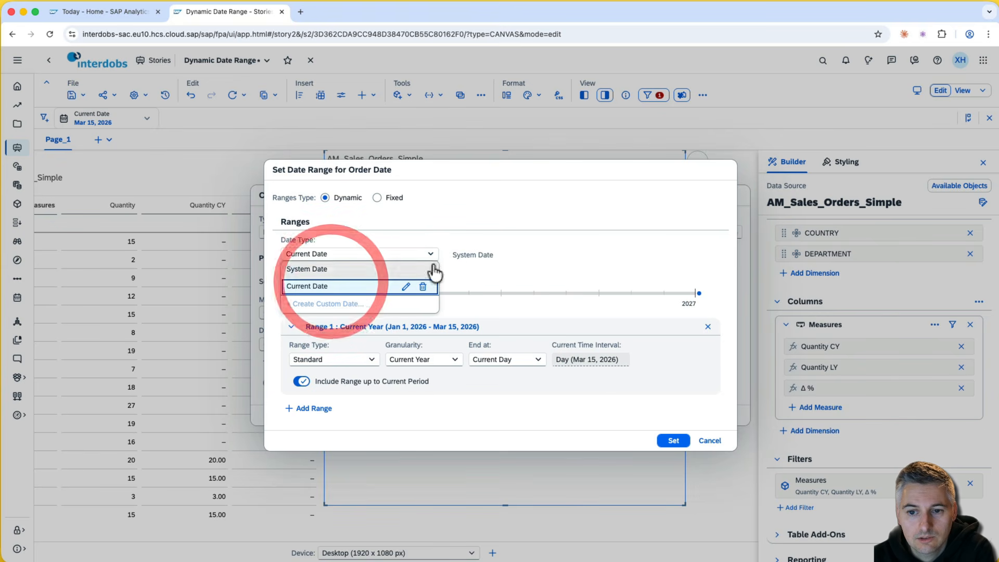
left_click(514, 223)
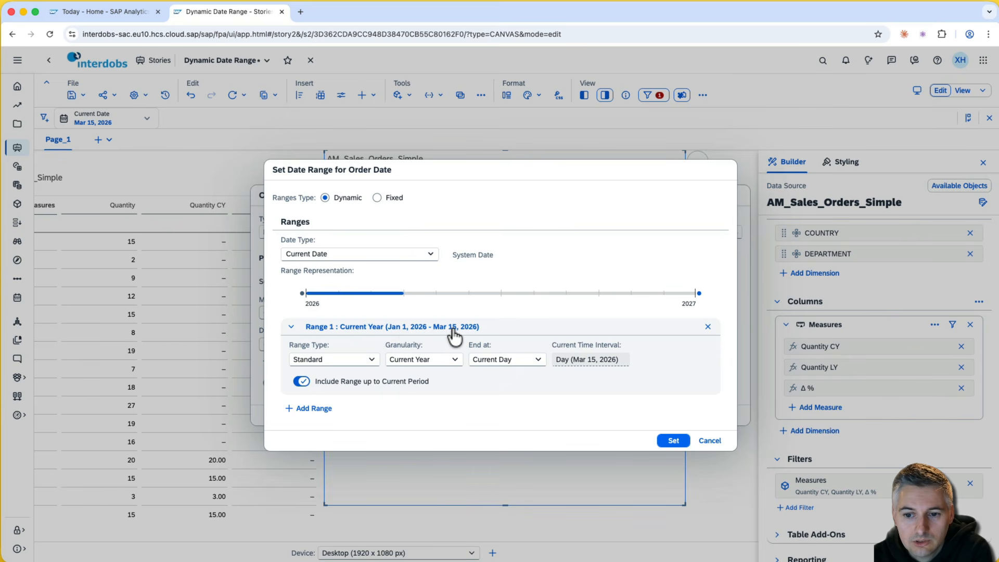
left_click(540, 360)
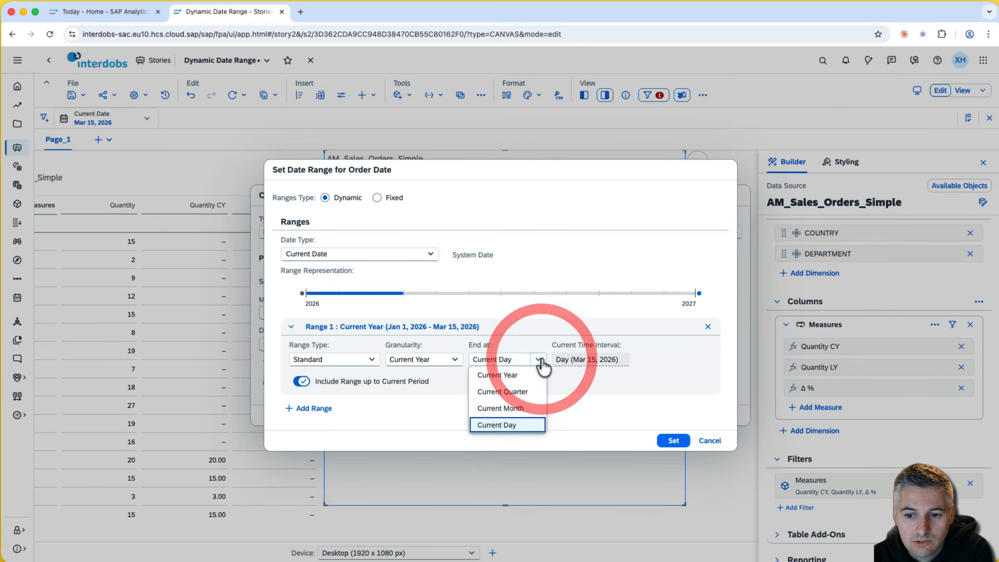
left_click(529, 409)
left_click(534, 360)
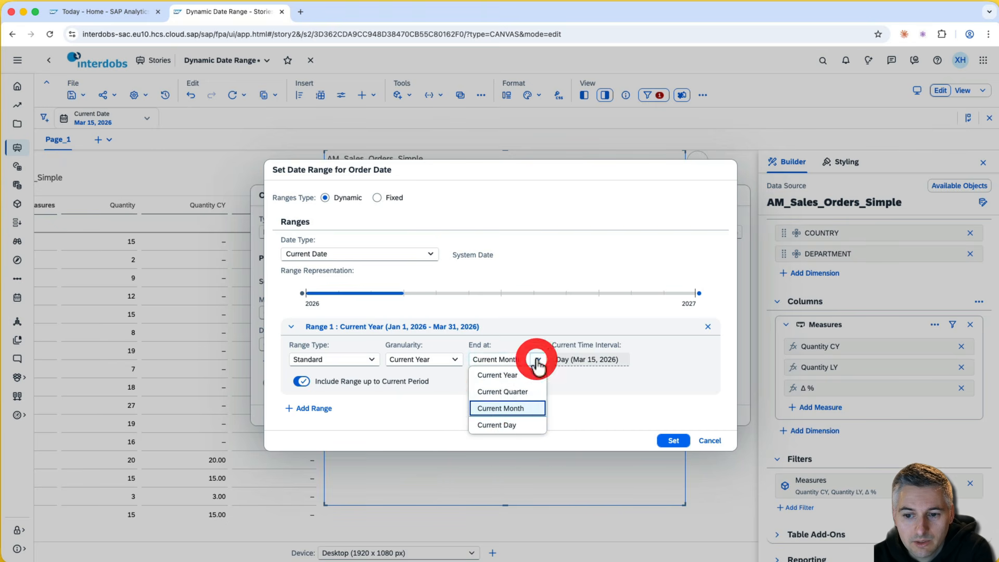
left_click(524, 394)
left_click(536, 361)
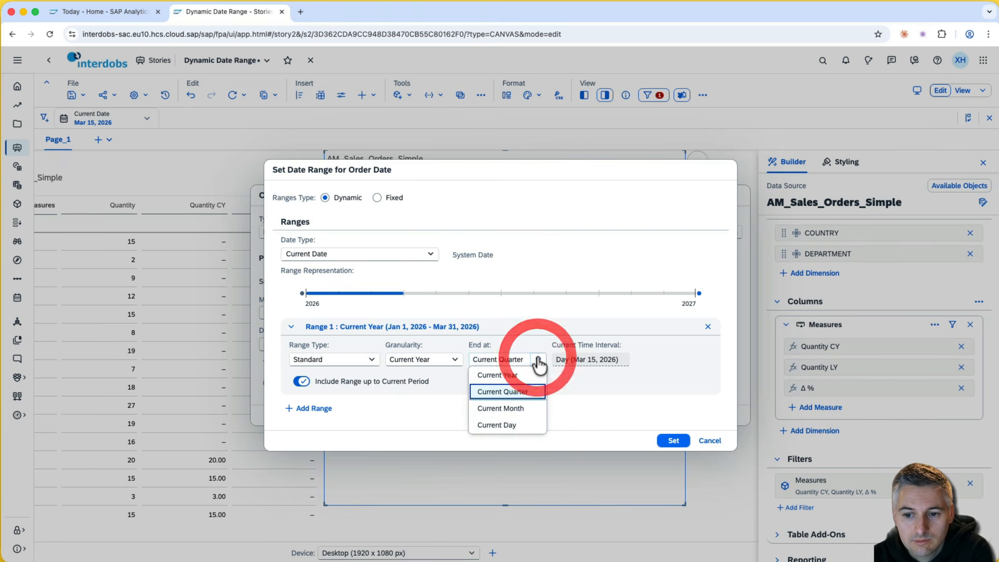
left_click(510, 426)
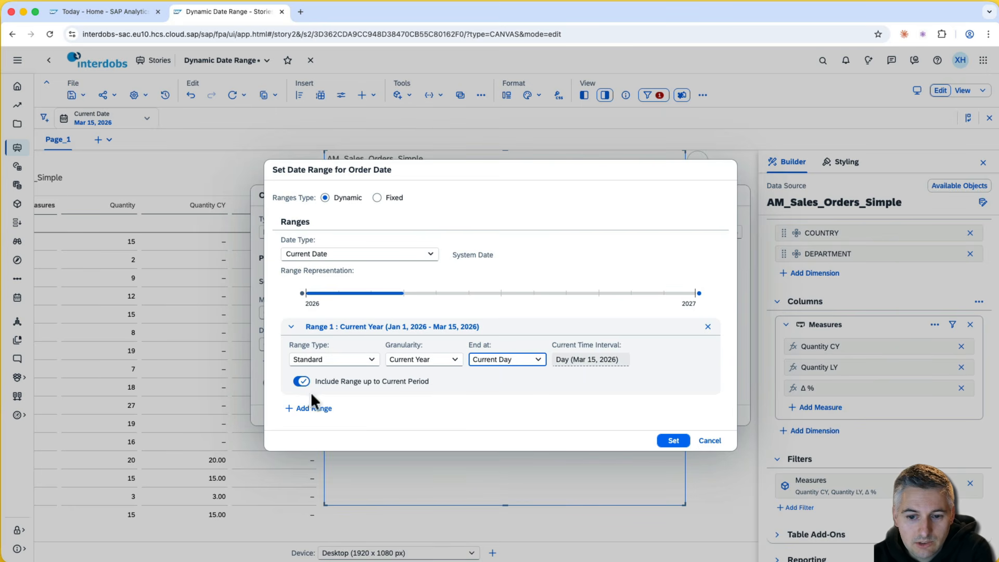
left_click(673, 441)
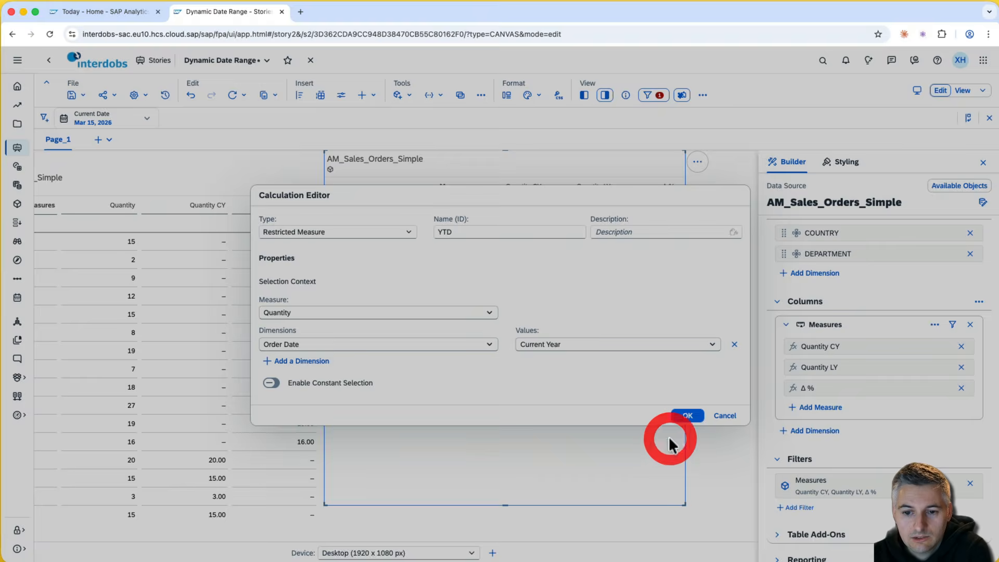
- Create the YTD measure so it appears as a table column showing 50.00, 28.00 and 3.00
left_click(532, 353)
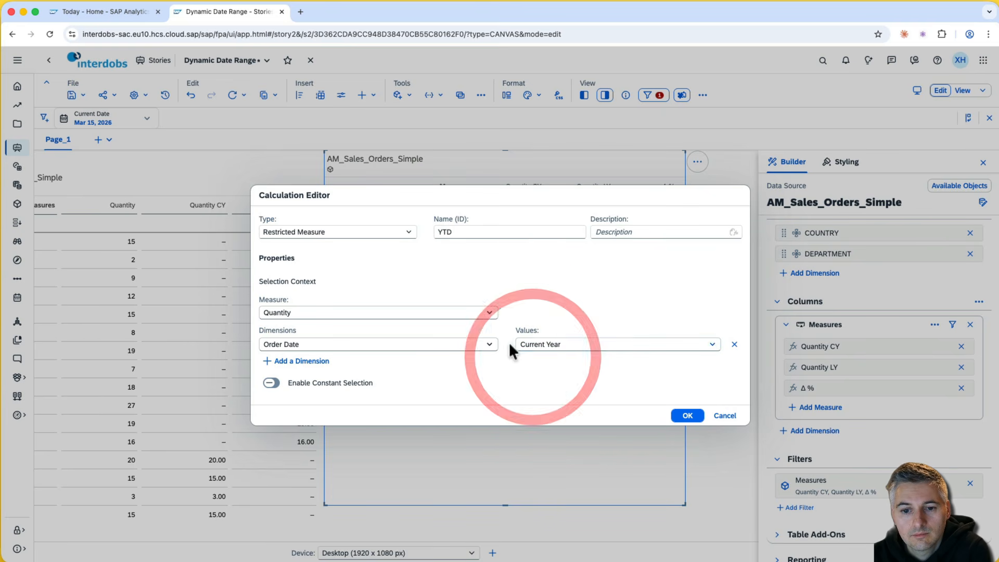
left_click(686, 415)
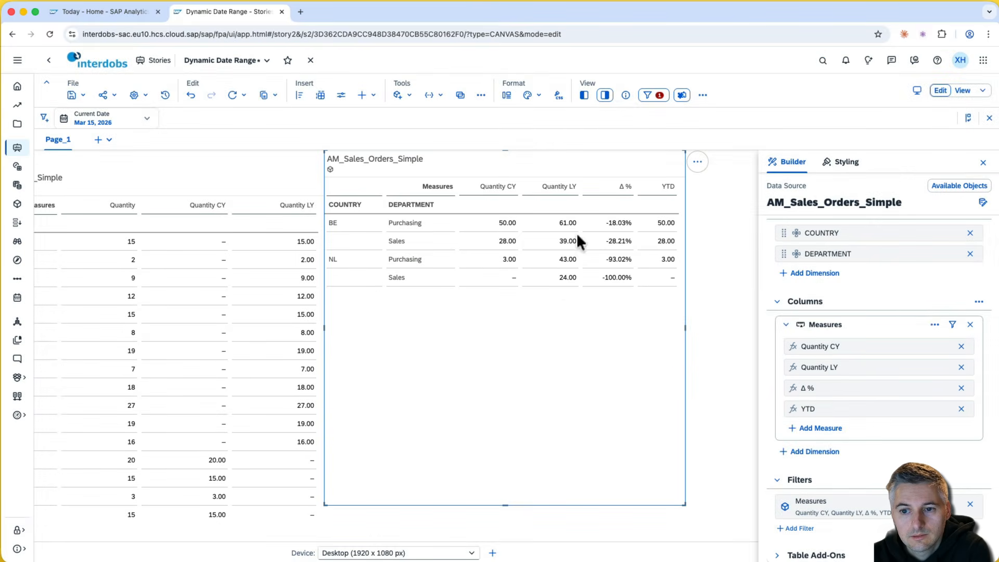
left_click(636, 312)
scroll(875, 470, "up", 2)
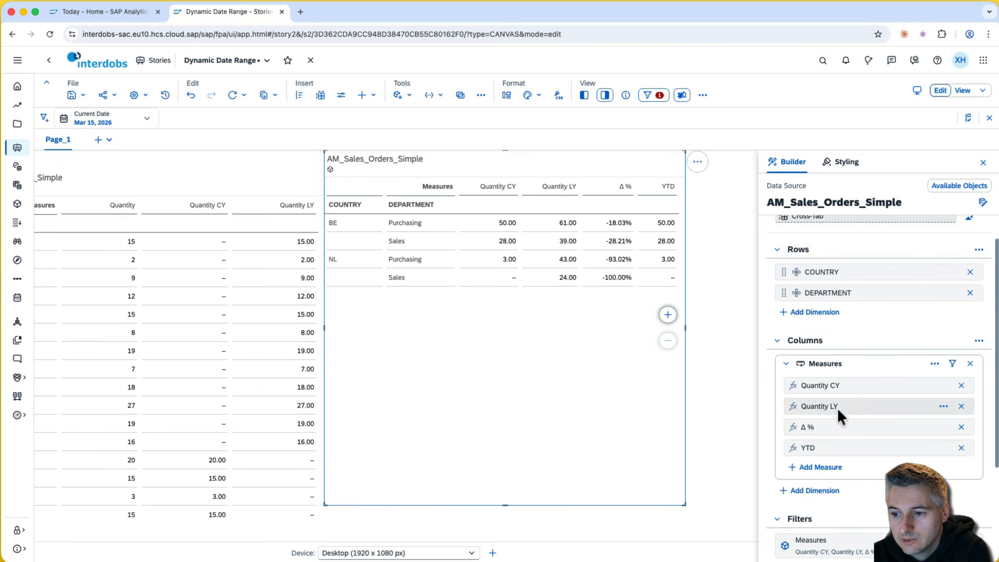
- Duplicate the YTD measure and rename the YTD (1) copy to LYTD
left_click(944, 448)
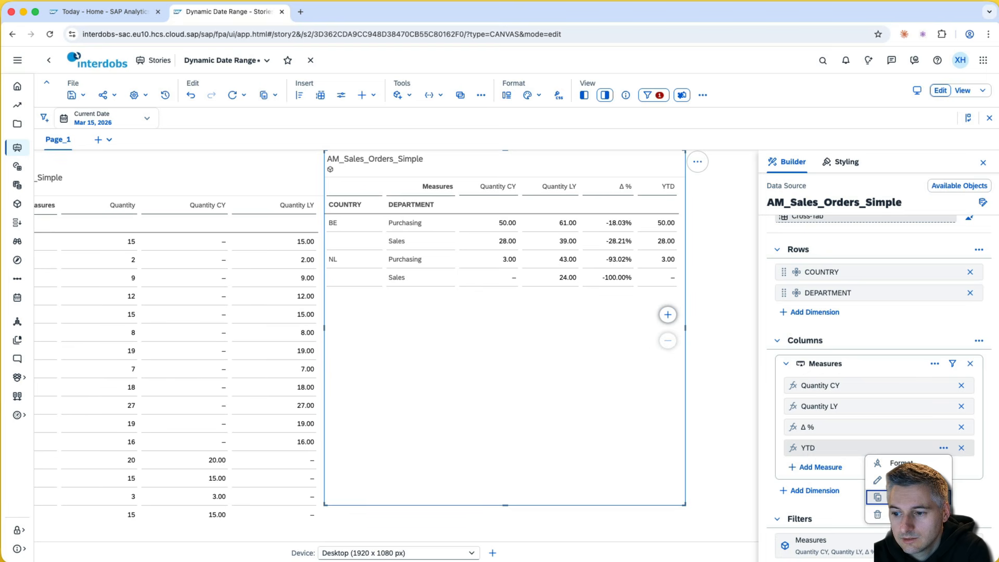
left_click(877, 497)
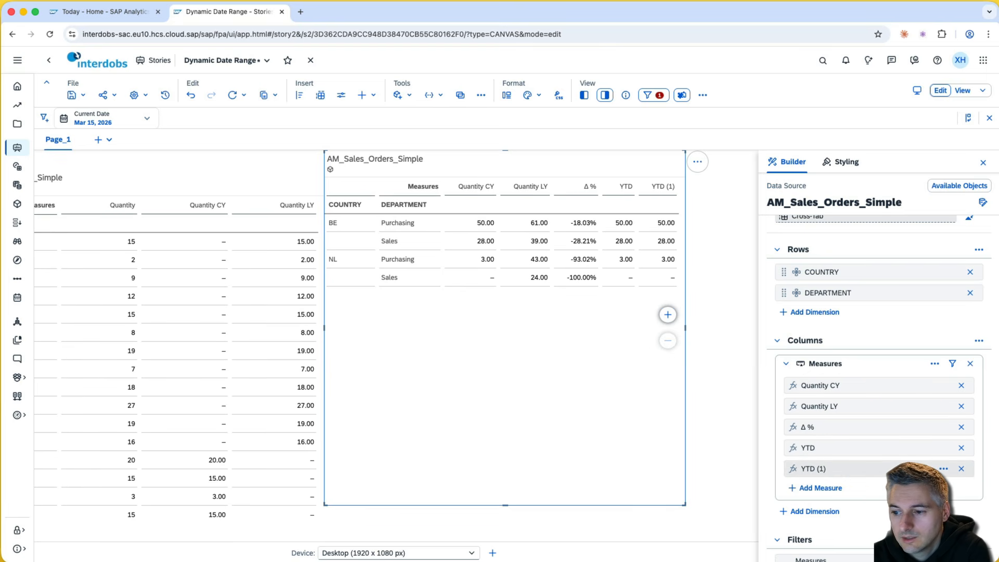
left_click(878, 500)
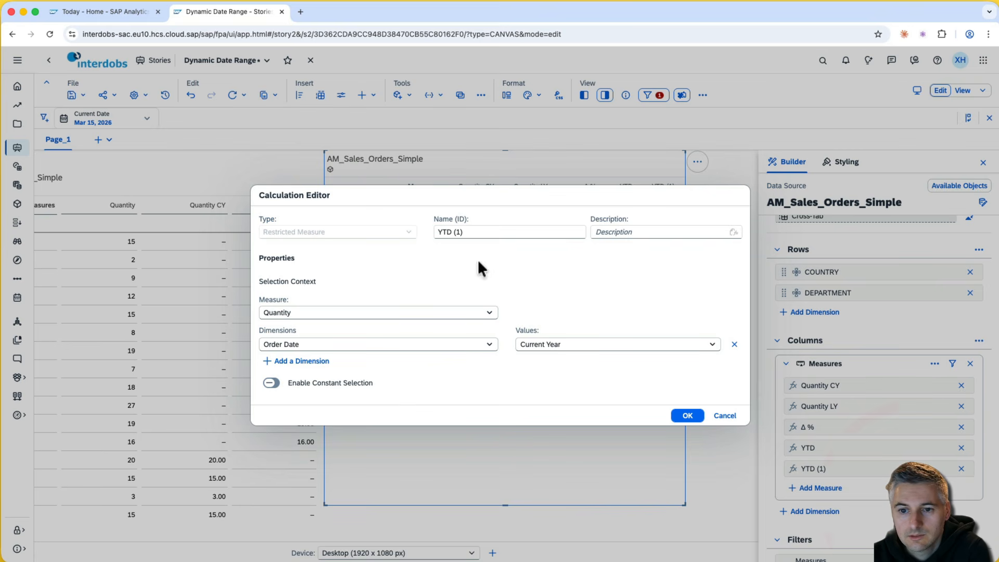
left_click(440, 232)
type("L")
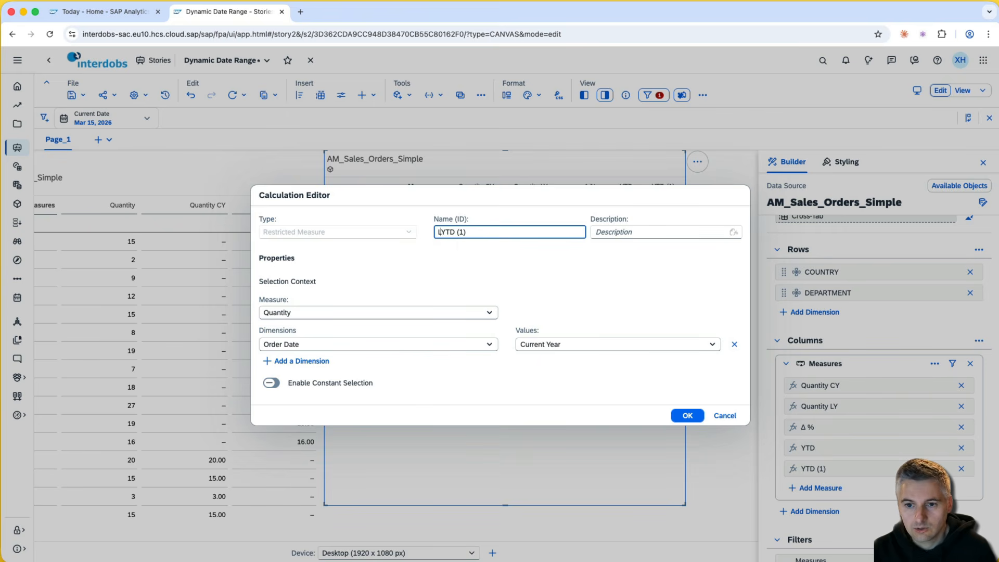
key("BackSpace")
key("BackSpace")
key("BackSpace")
key("BackSpace")
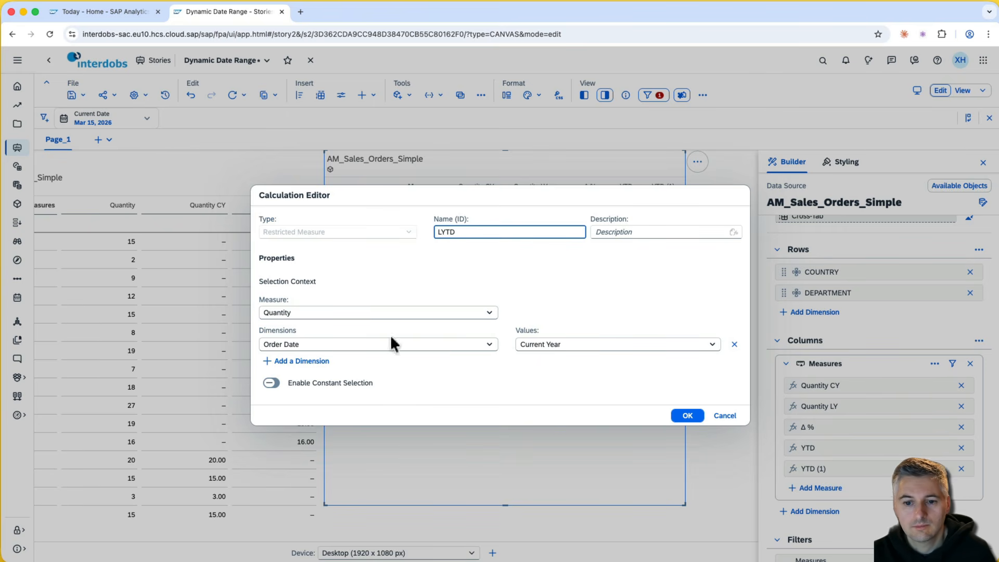
- Give LYTD's Order Date range a standard offset looking back 1 year
left_click(593, 343)
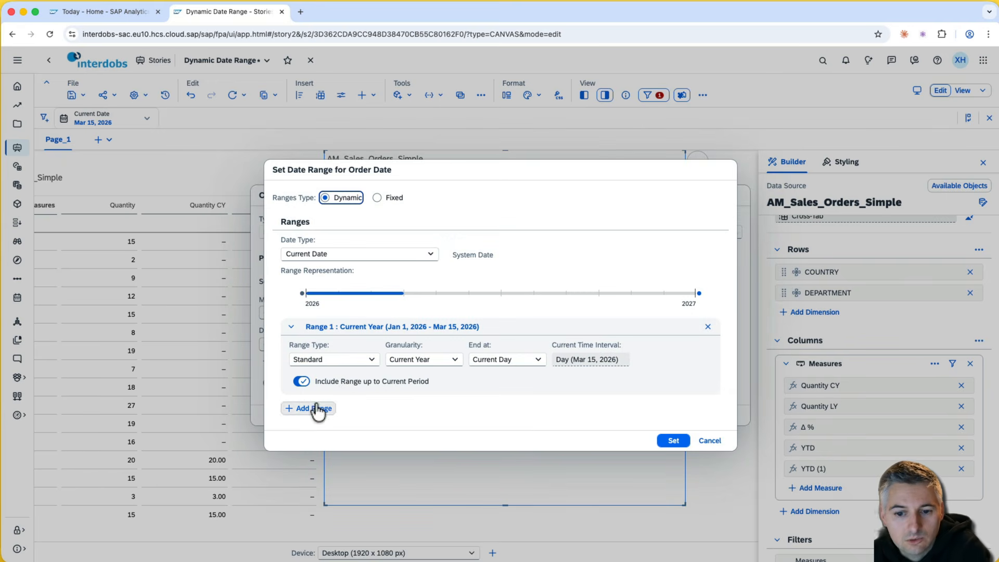
left_click(371, 360)
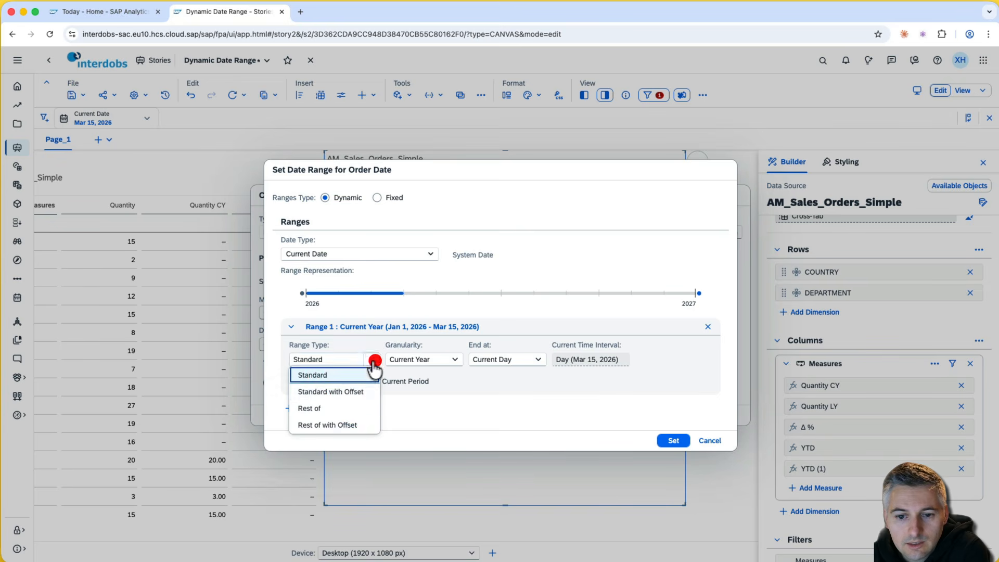
left_click(350, 391)
left_click_drag(507, 376, 460, 379)
type("1")
left_click(589, 383)
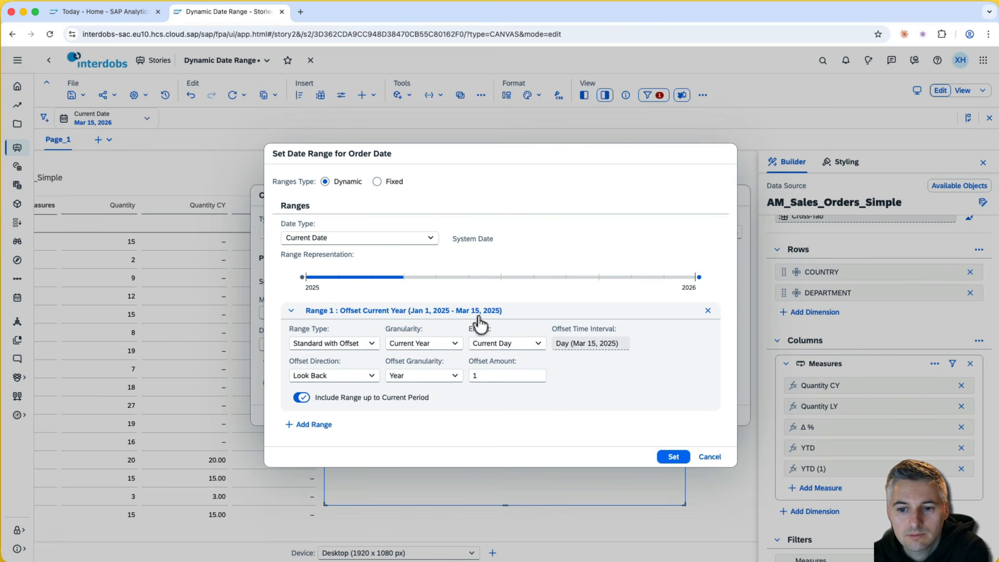
left_click(673, 458)
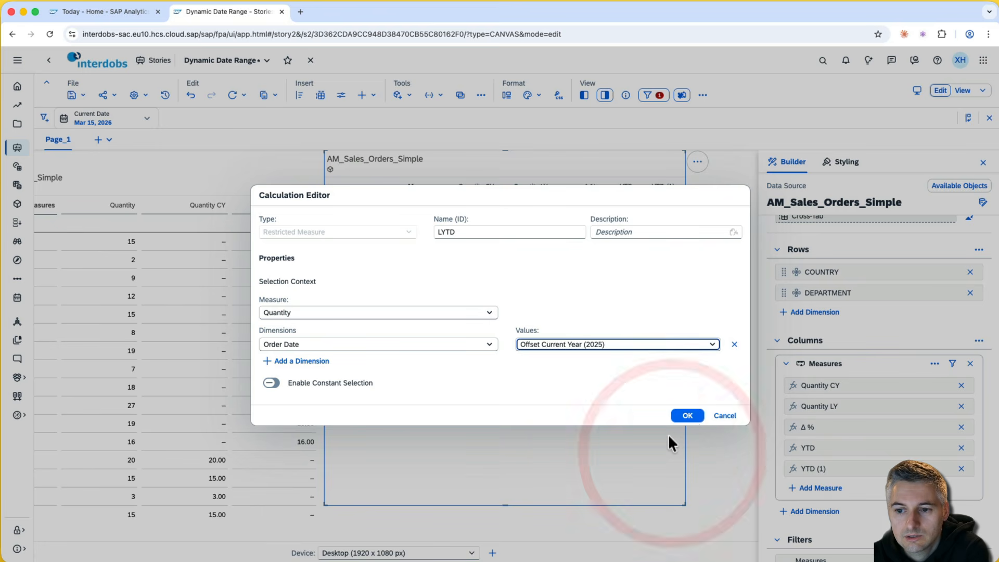
- Confirm LYTD and drop the DEPARTMENT and COUNTRY rows, leaving totals YTD 81.00 vs LYTD 80.00
left_click(689, 417)
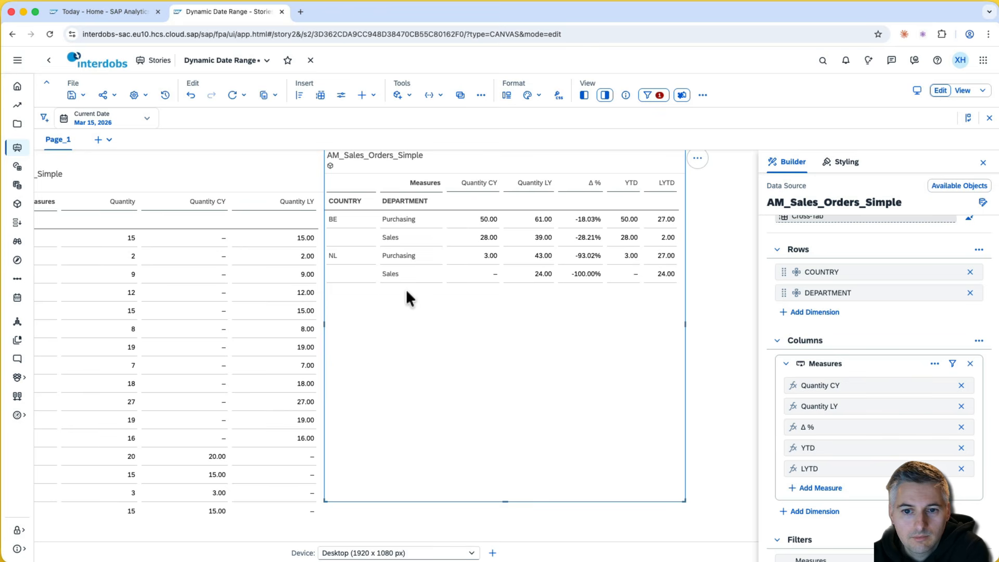
left_click(971, 293)
left_click(971, 272)
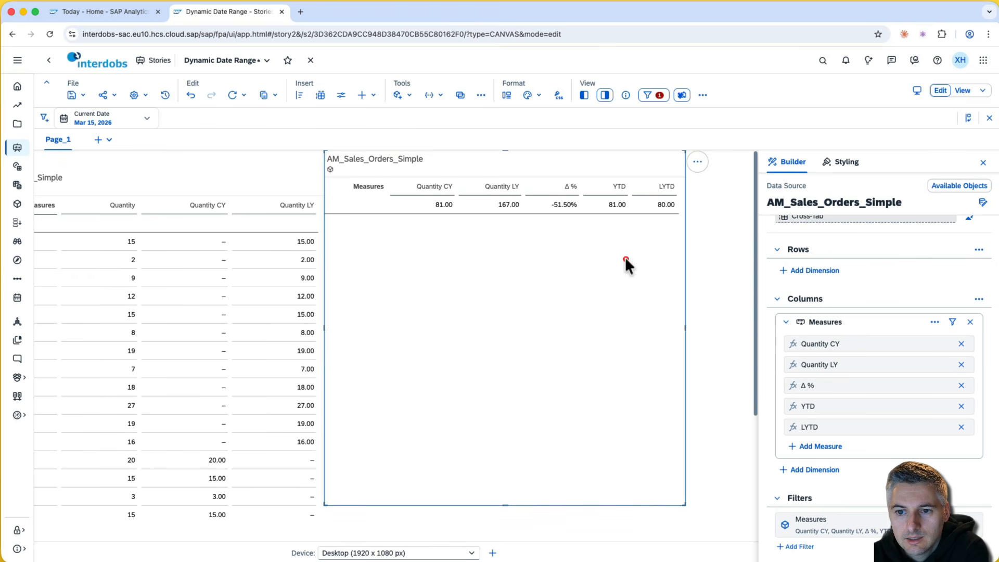
left_click(625, 257)
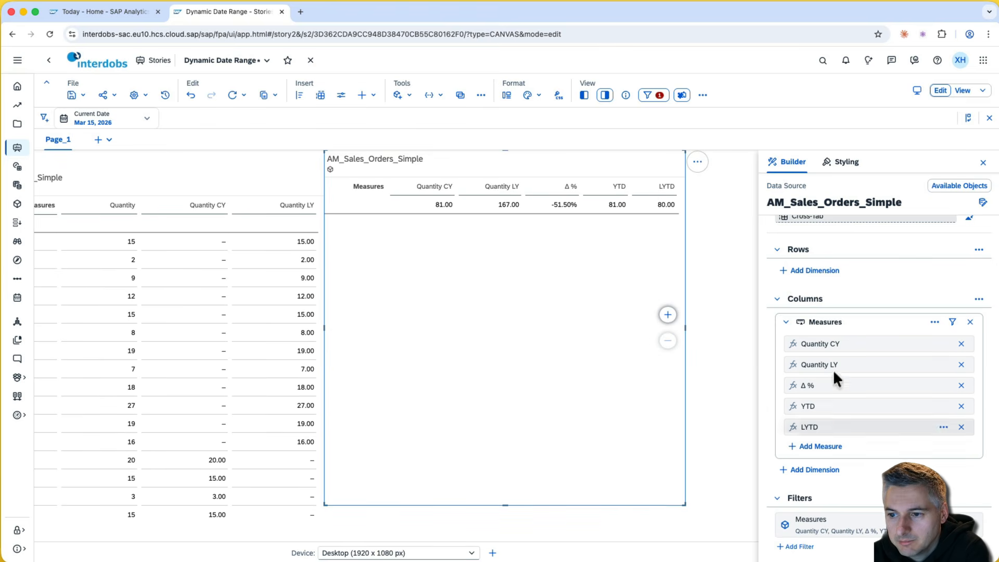
- Add Order Date as the table's row dimension
left_click(820, 271)
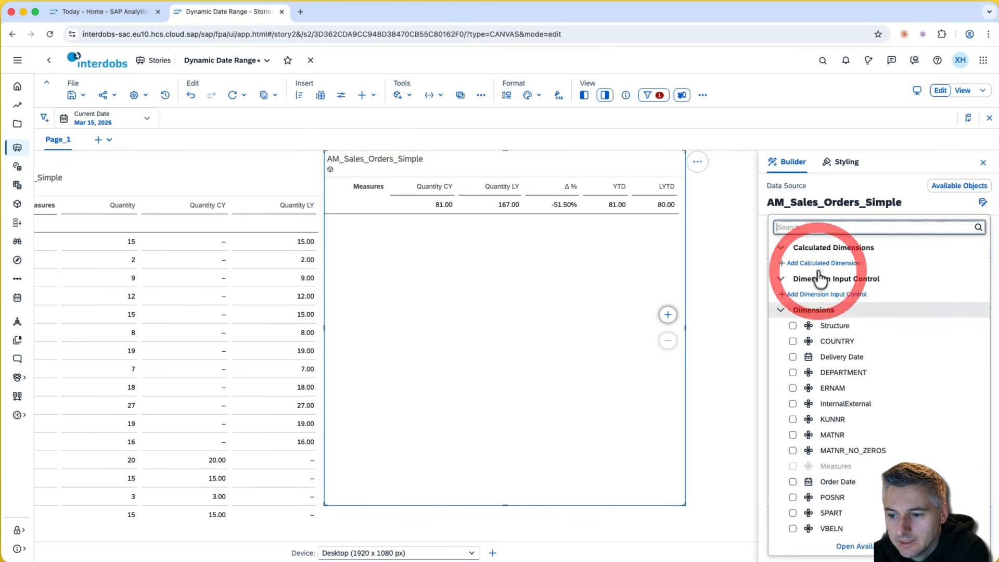
left_click(792, 482)
left_click(605, 358)
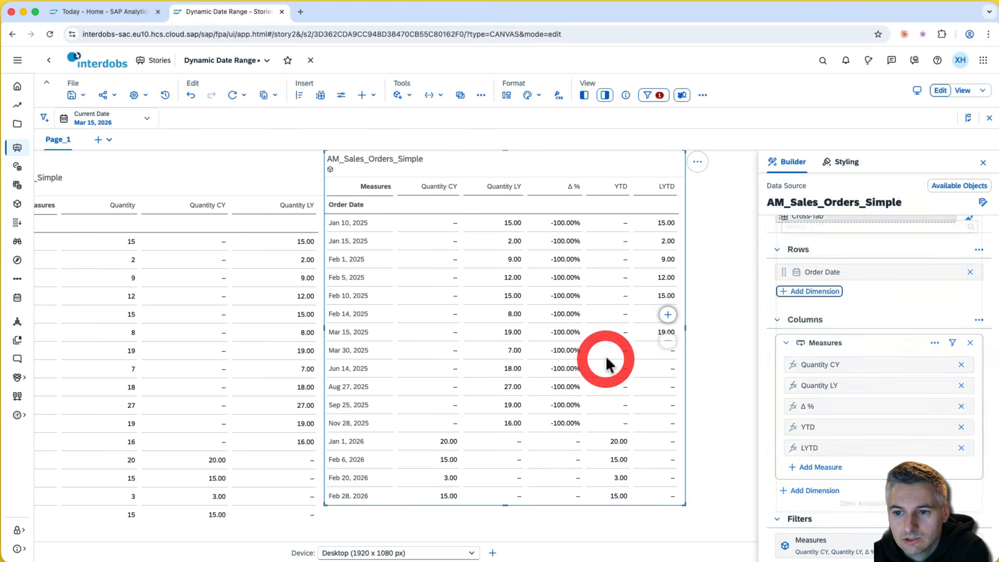
- Remove the Quantity CY, Quantity LY and Δ % columns, leaving YTD and LYTD
left_click(961, 364)
left_click(962, 365)
left_click(962, 364)
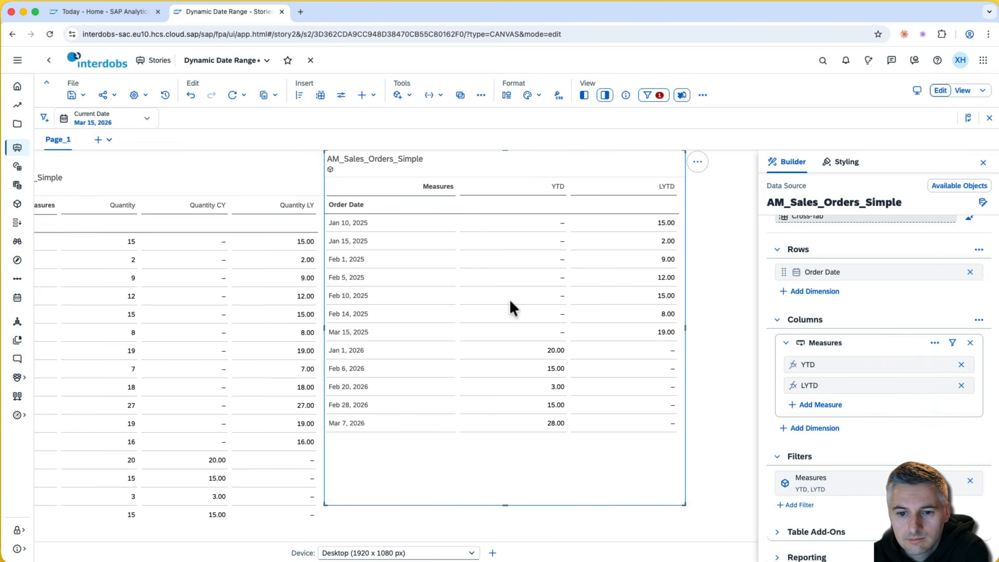
left_click_drag(538, 345, 536, 424)
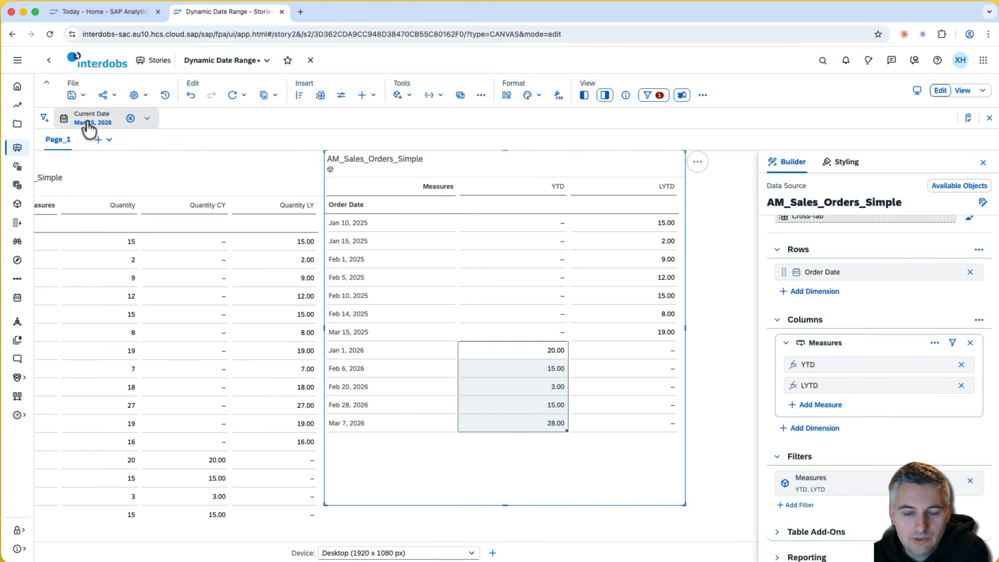
- Highlight the 2026 order dates through Mar 7 and 2025 LYTD values through Mar 15
left_click(516, 419)
left_click(359, 351)
left_click_drag(359, 350, 361, 419)
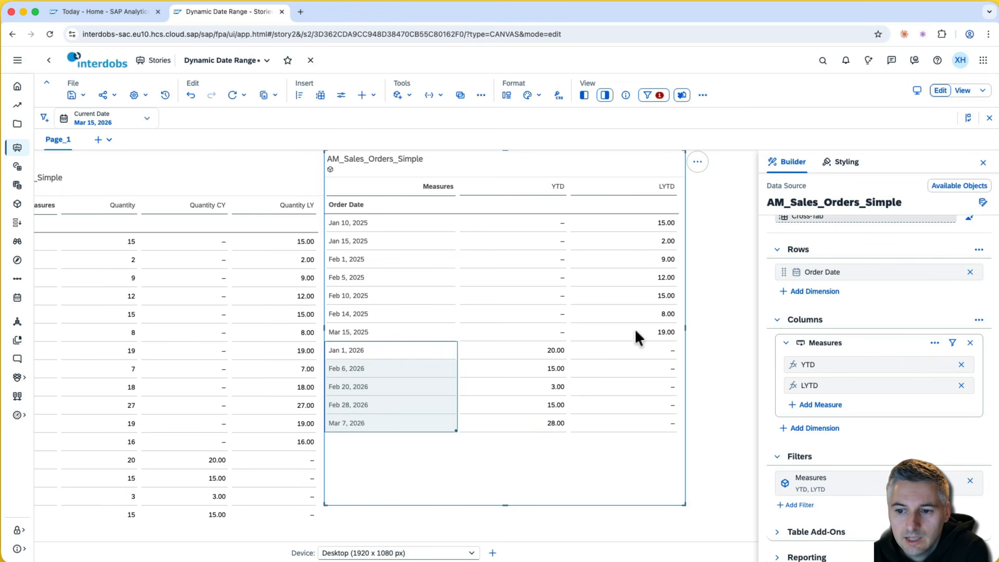
left_click_drag(635, 331, 647, 221)
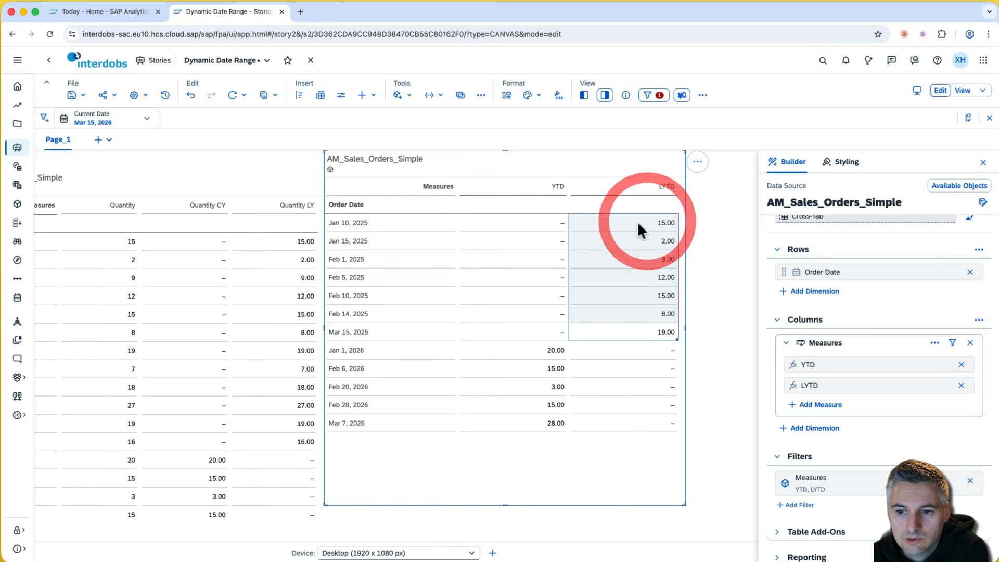
- Set the Current Date to Feb 24, 2026 instead of the system date
left_click(100, 122)
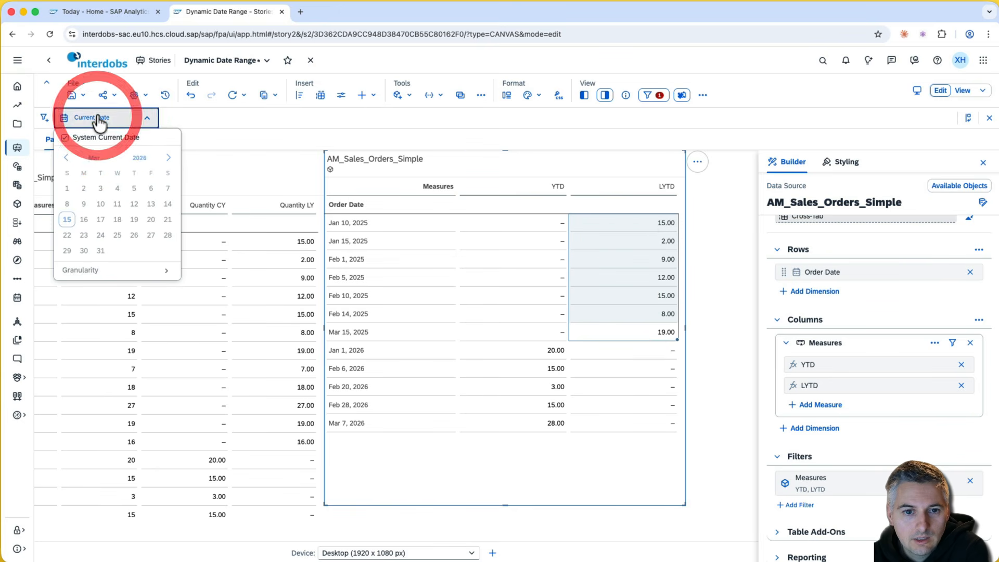
left_click(66, 139)
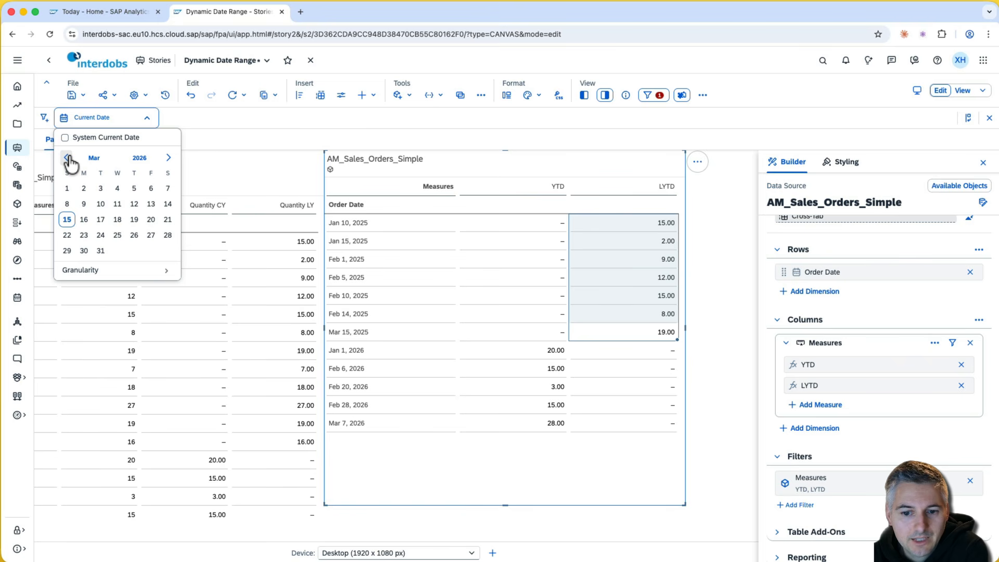
left_click(67, 157)
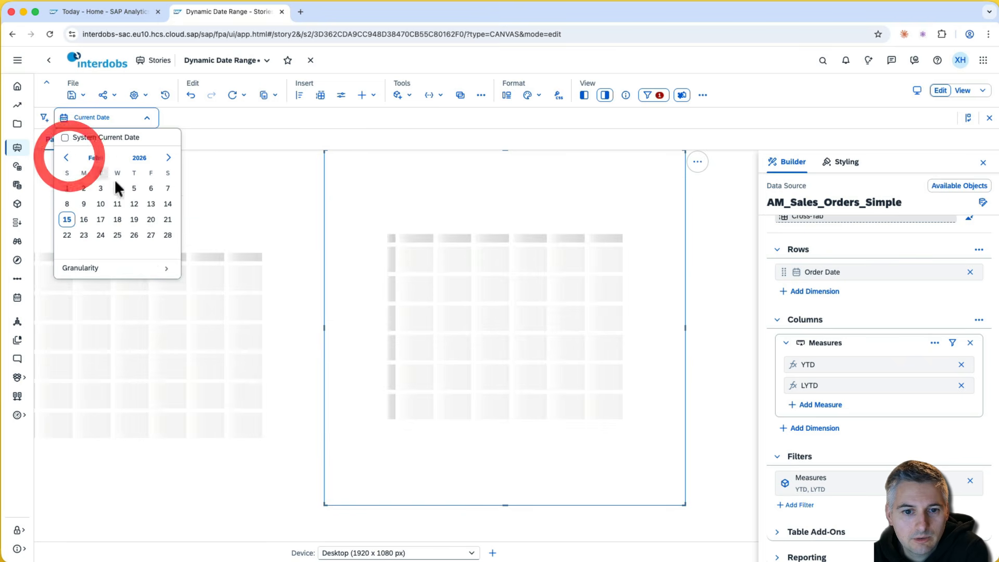
left_click(100, 235)
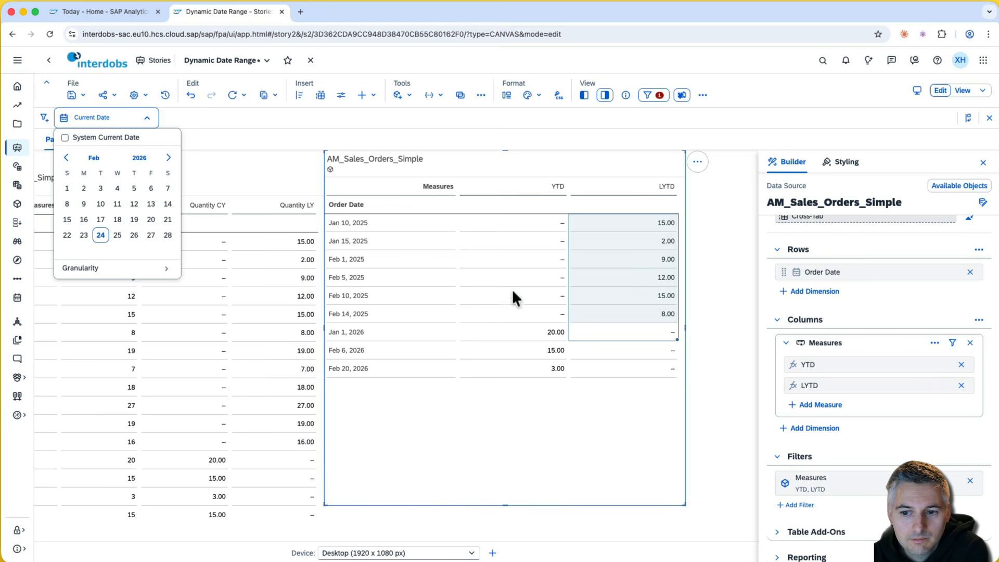
- Compare YTD values through Feb 20, 2026 with LYTD values through Feb 14, 2025
left_click_drag(539, 333, 545, 368)
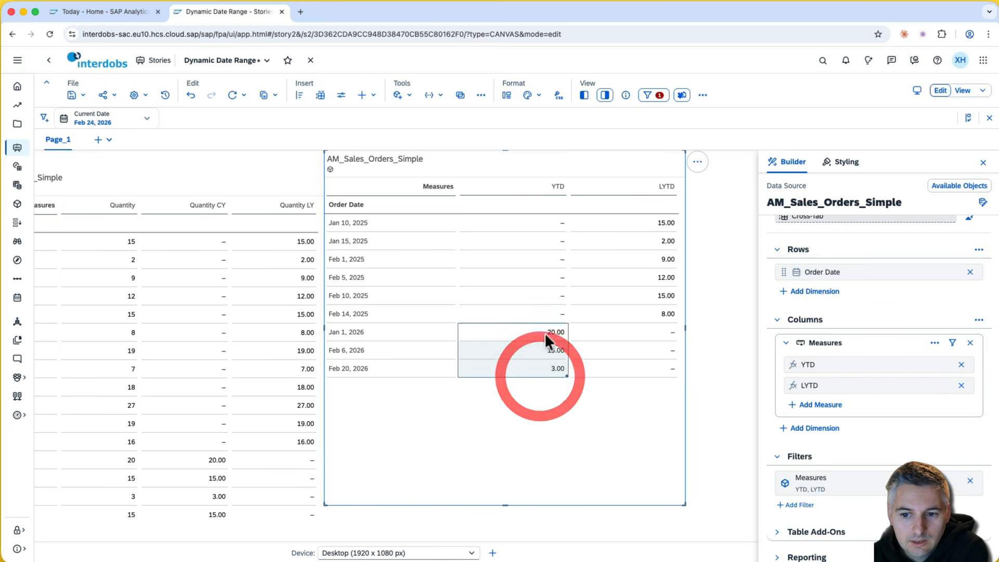
mouse_move(633, 313)
left_mouse_down()
mouse_move(643, 225)
mouse_move(644, 310)
left_mouse_up()
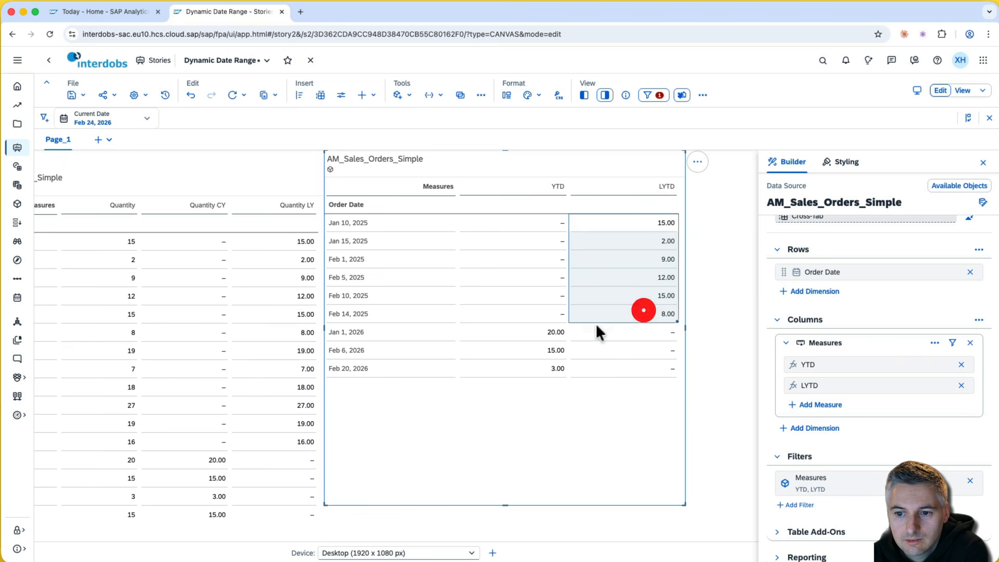
left_click_drag(555, 335, 556, 369)
left_click_drag(604, 312, 618, 223)
left_click(560, 184)
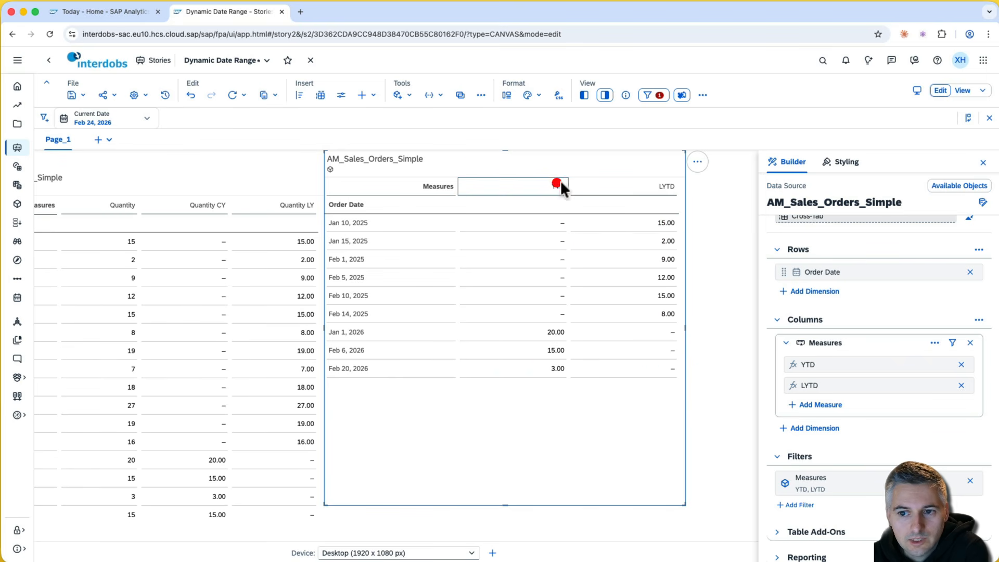
left_click(625, 185)
left_click(525, 186)
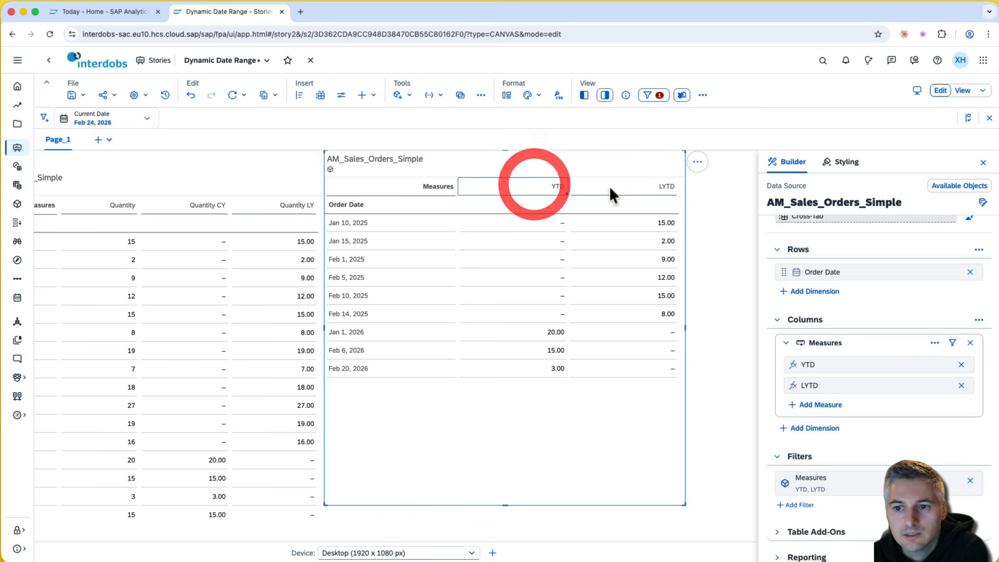
left_click(608, 185)
left_click(567, 186)
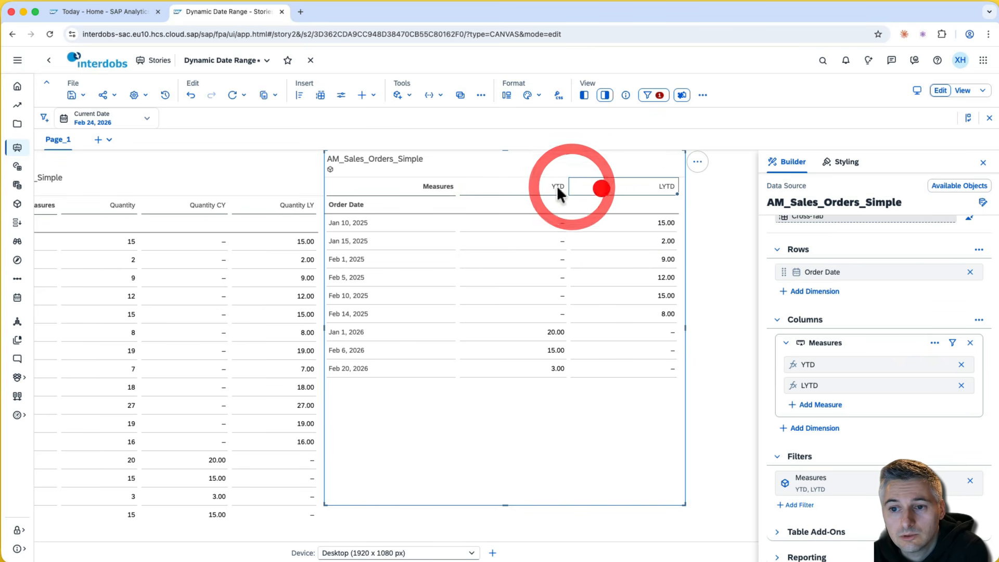
left_click(593, 186)
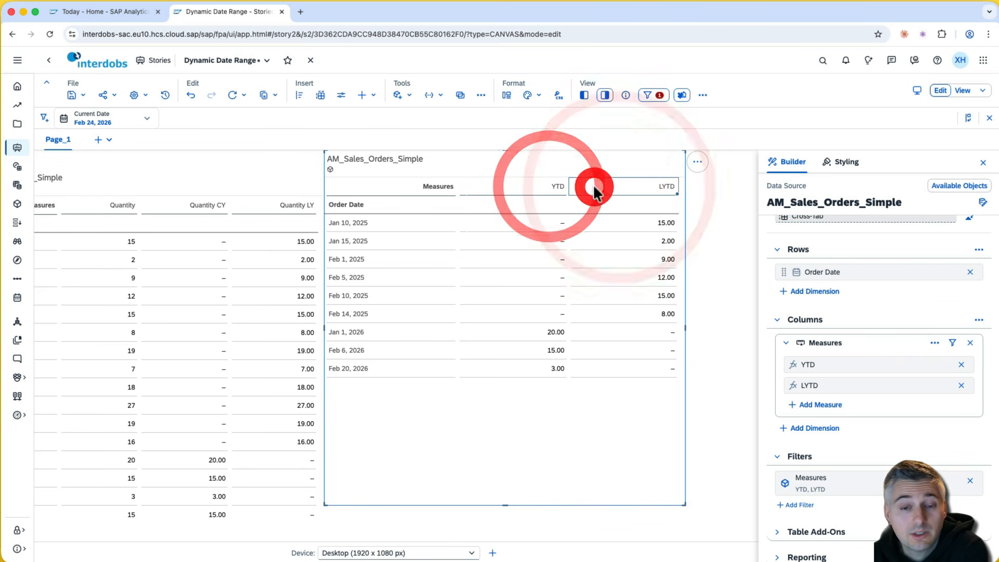
left_click(535, 186)
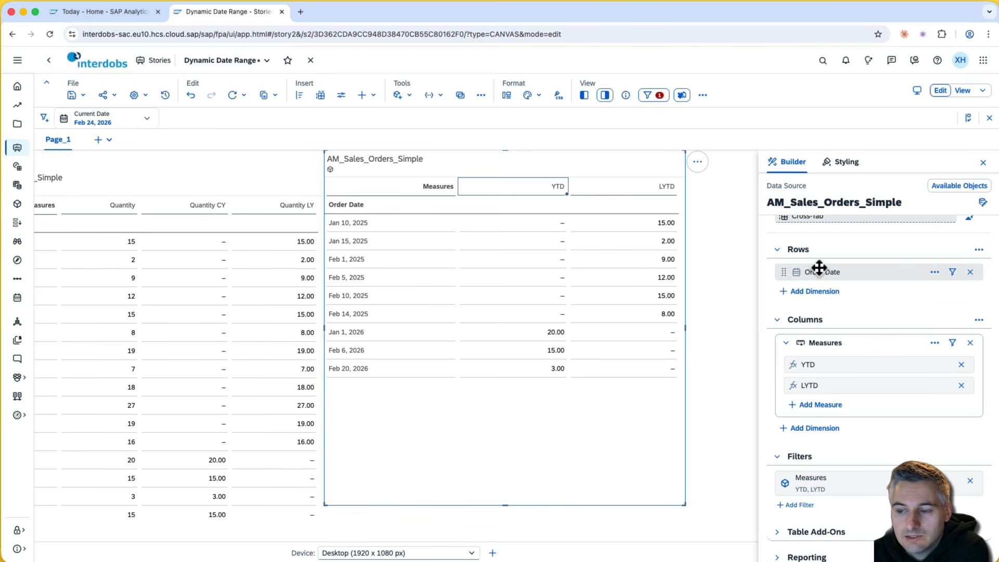
left_click(935, 273)
left_click(954, 271)
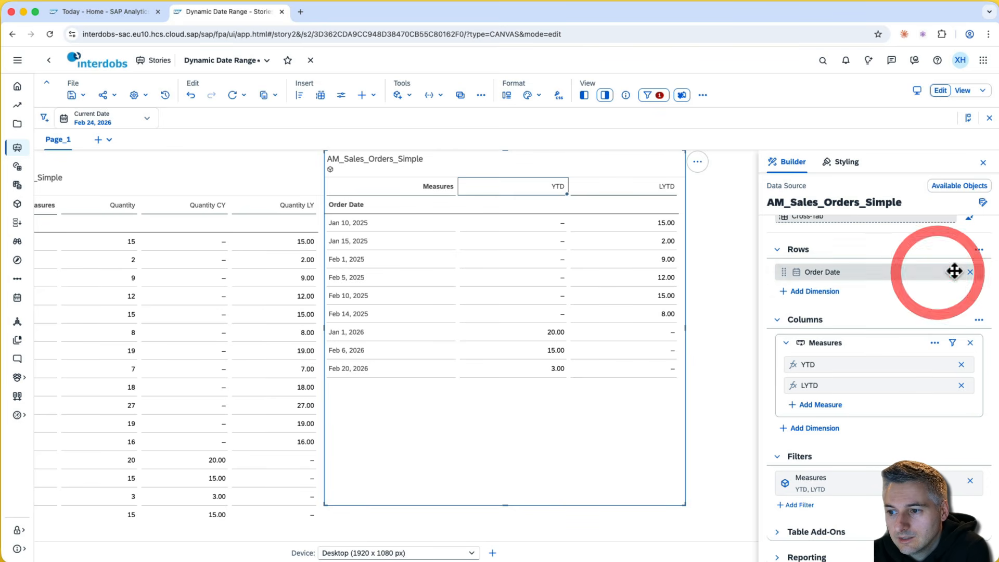
left_click(954, 272)
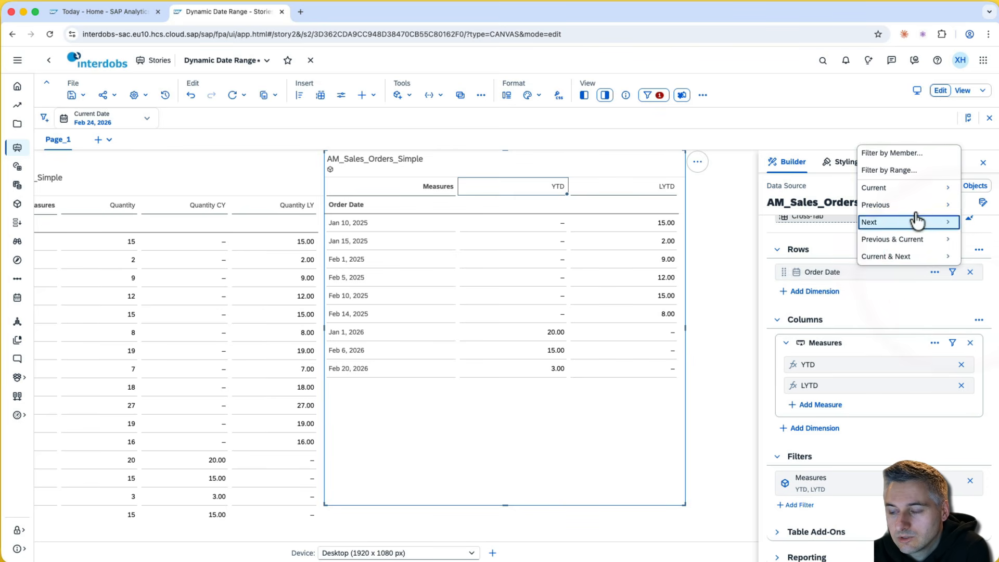
mouse_move(921, 207)
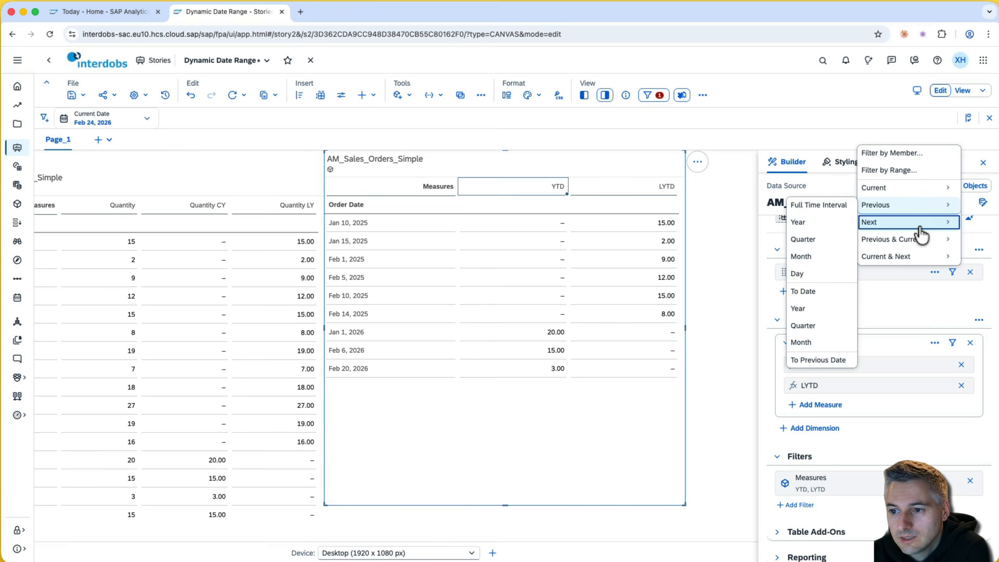
mouse_move(919, 257)
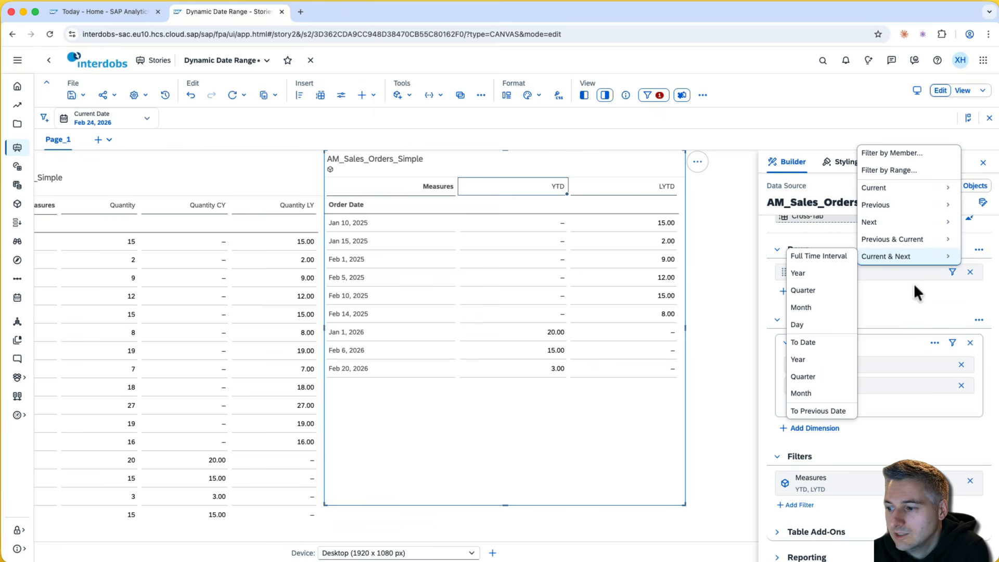
left_click(914, 283)
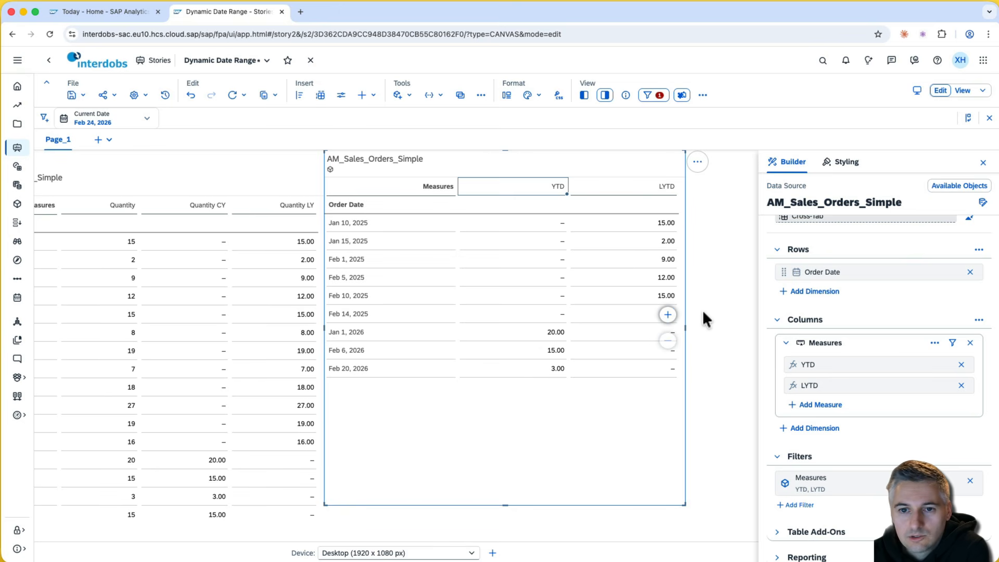
left_click(121, 17)
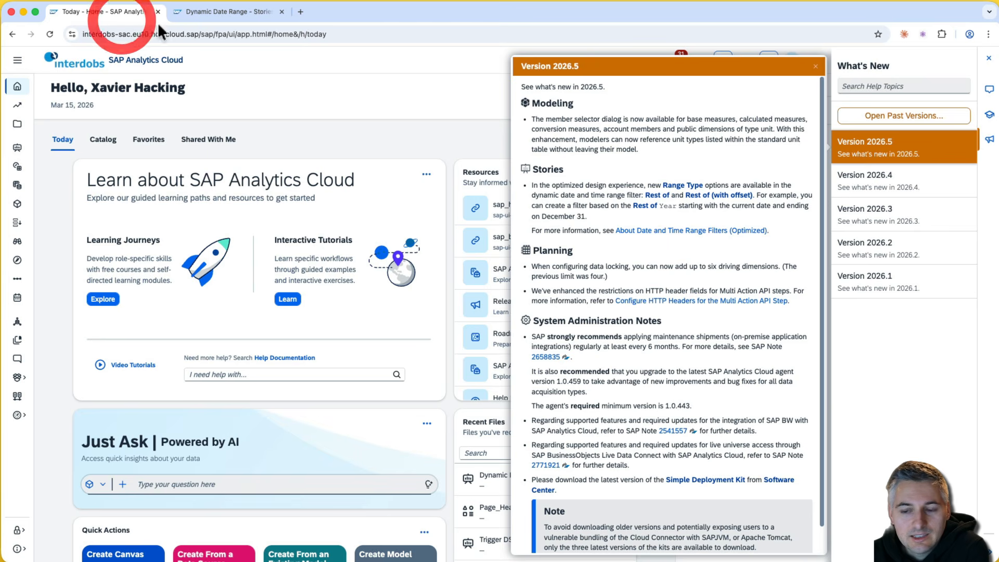
left_click_drag(618, 212, 527, 181)
left_click(527, 183)
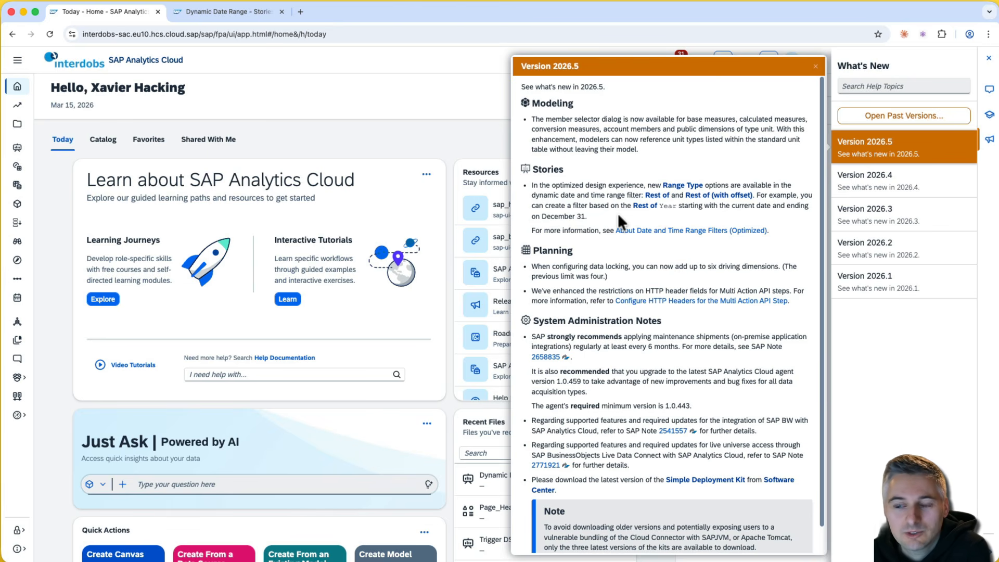
left_click(241, 14)
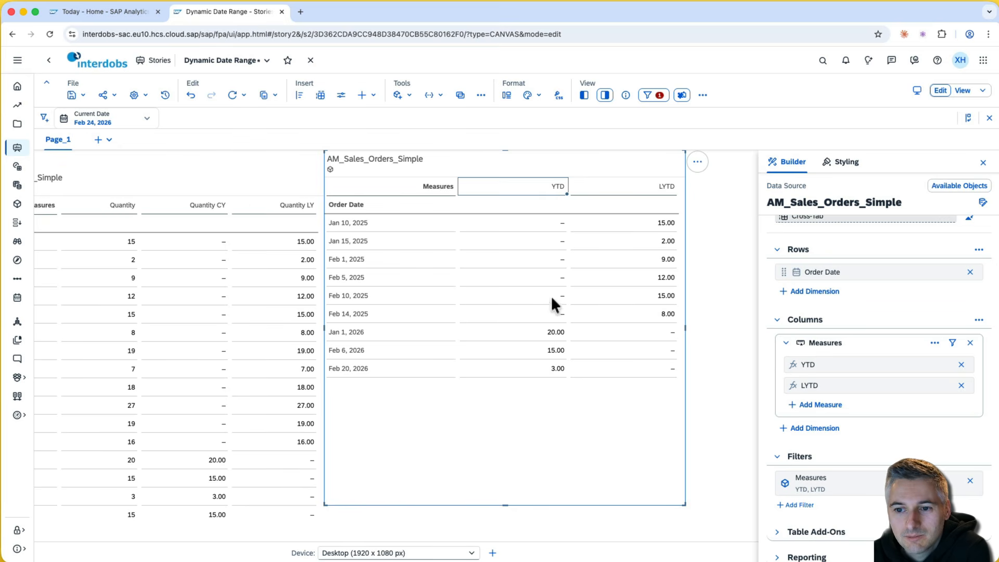
- Open the YTD measure's Order Date range settings (Current Year, Jan 1–Feb 24, 2026)
left_click(549, 335)
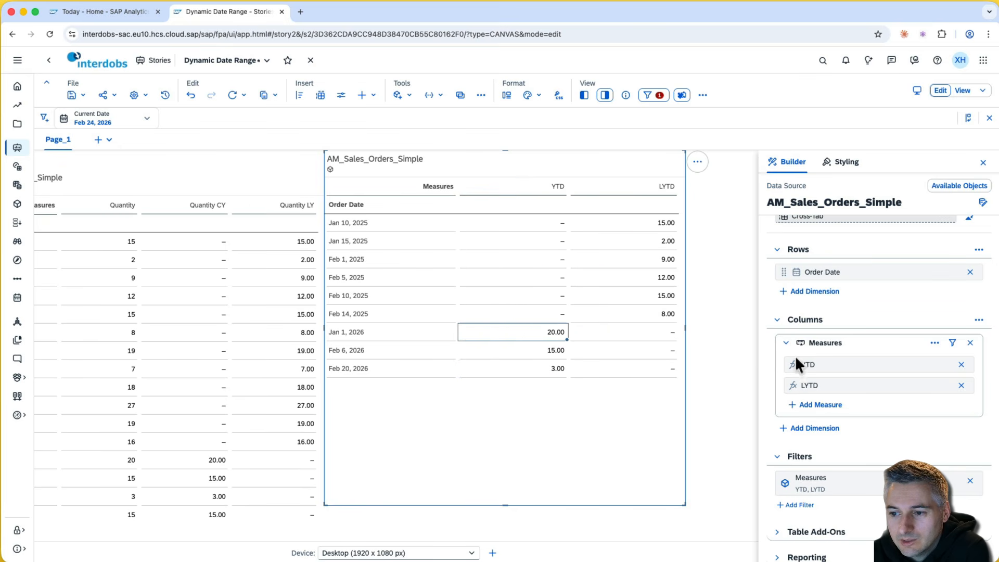
left_click(944, 364)
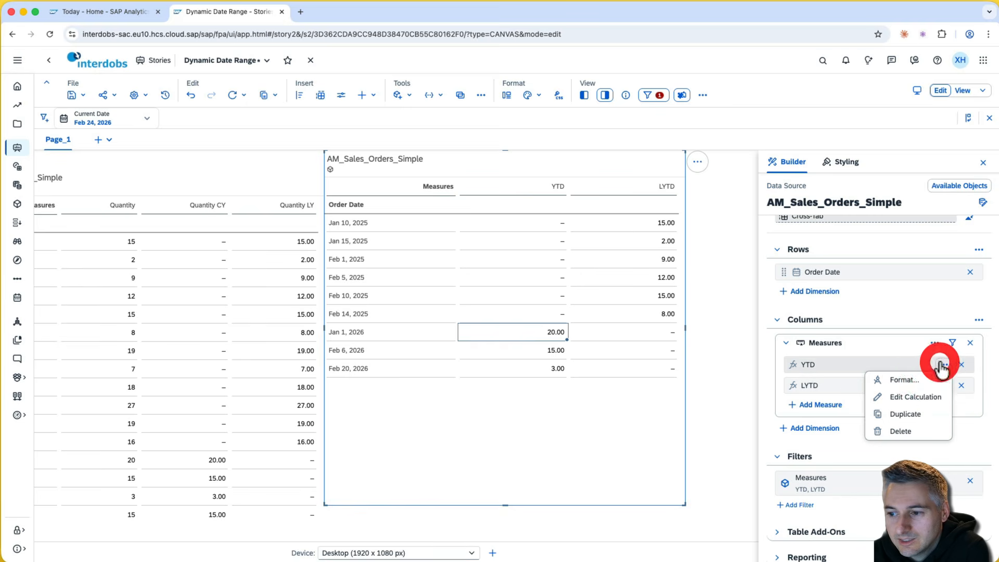
left_click(920, 398)
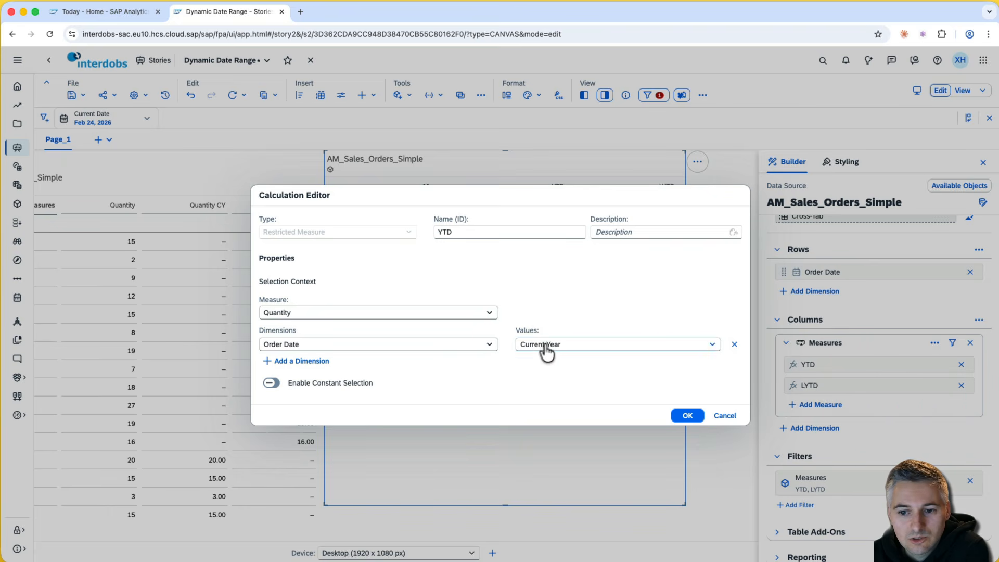
left_click(546, 348)
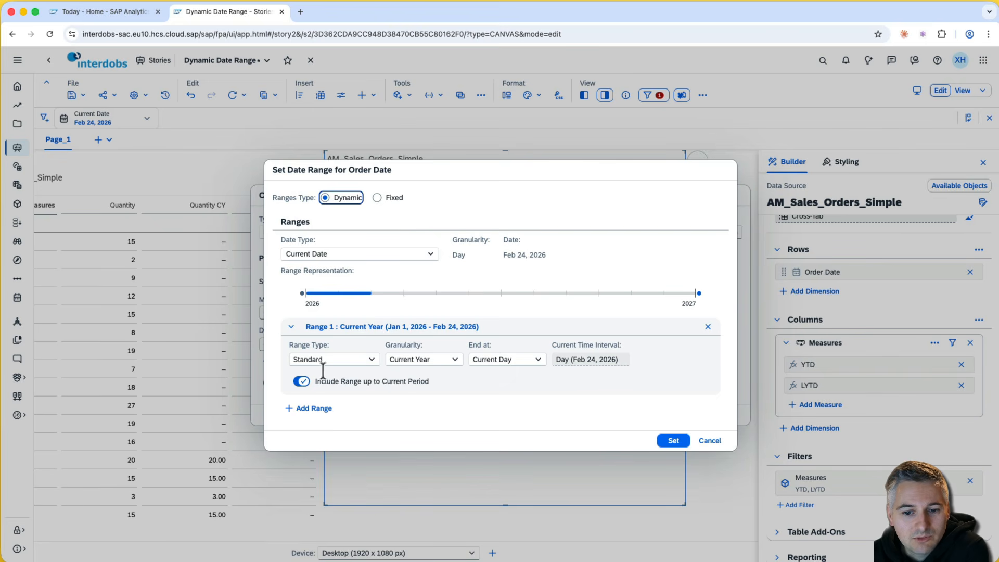
- Set the range type to Rest of Year, after trying Rest of Month and Quarter
left_click(369, 359)
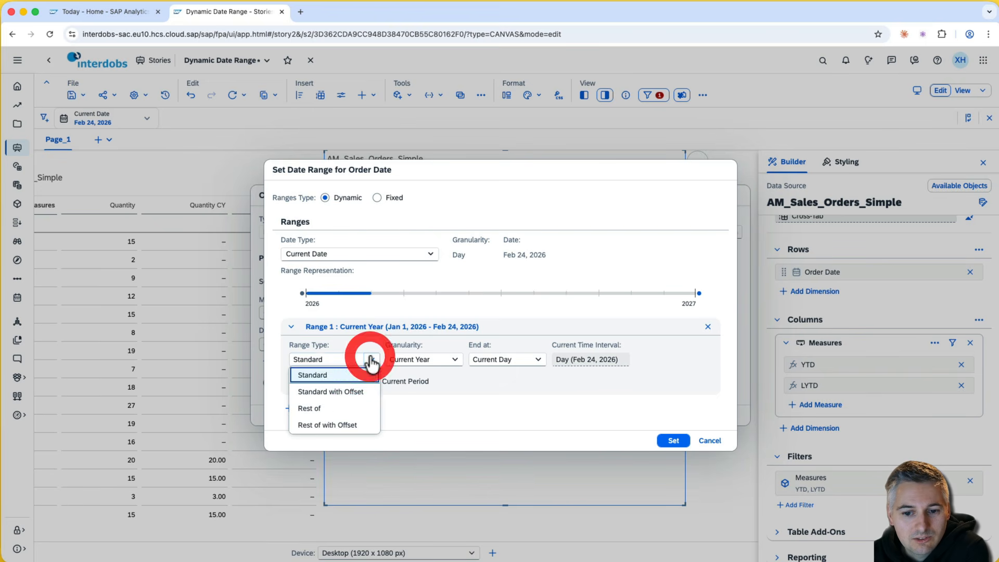
left_click(368, 410)
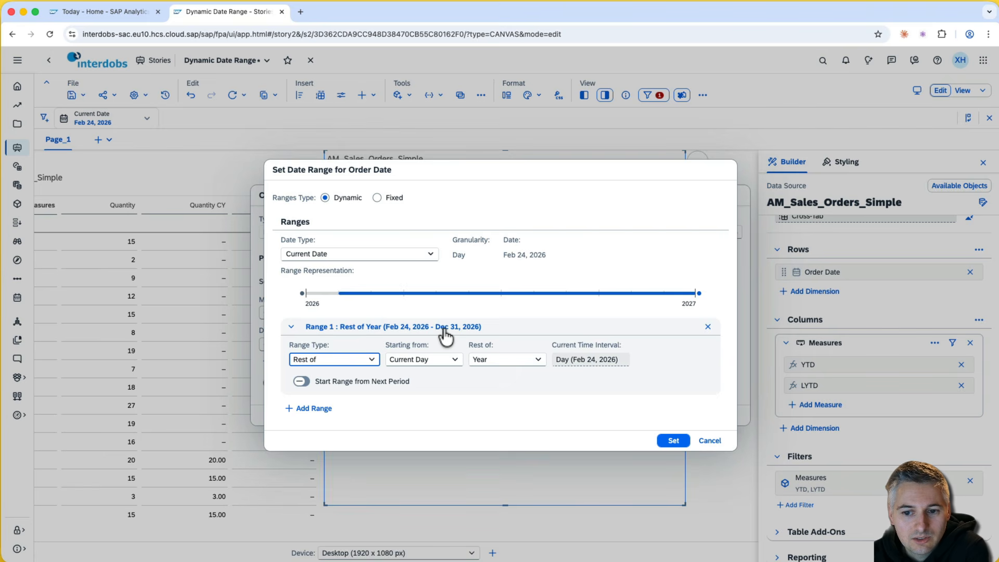
left_click(538, 359)
left_click(511, 408)
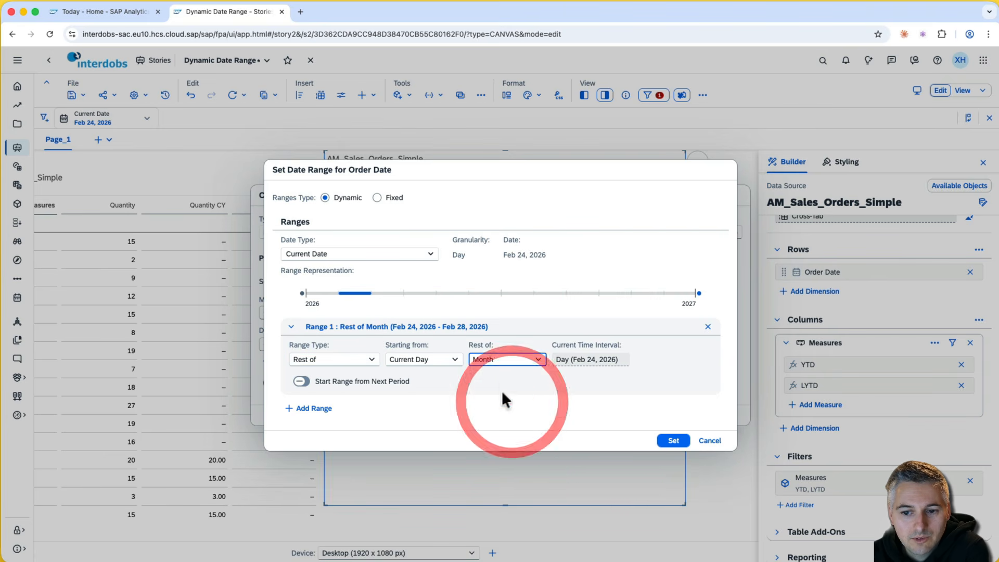
left_click(497, 359)
left_click(495, 390)
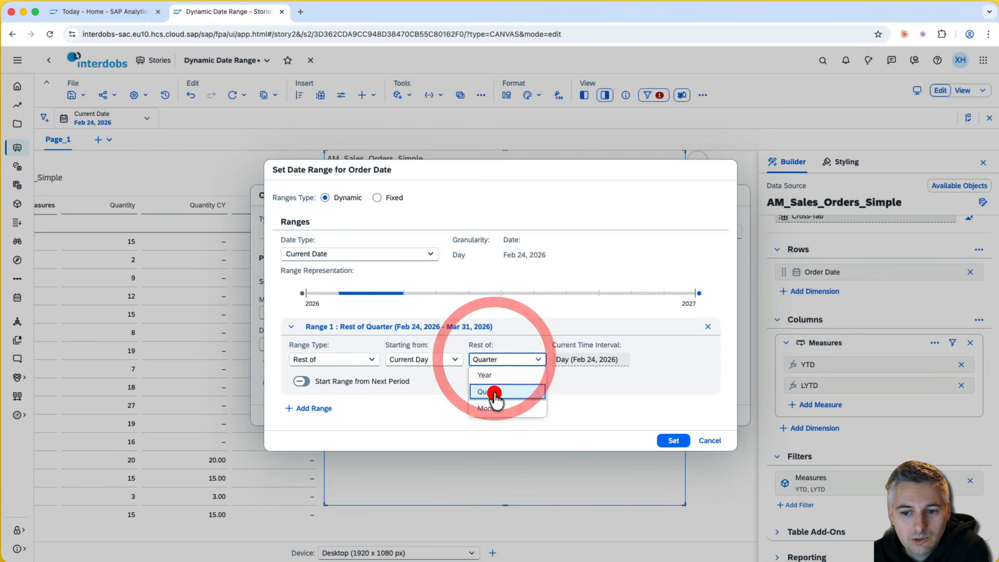
left_click(458, 360)
left_click(458, 357)
left_click(539, 359)
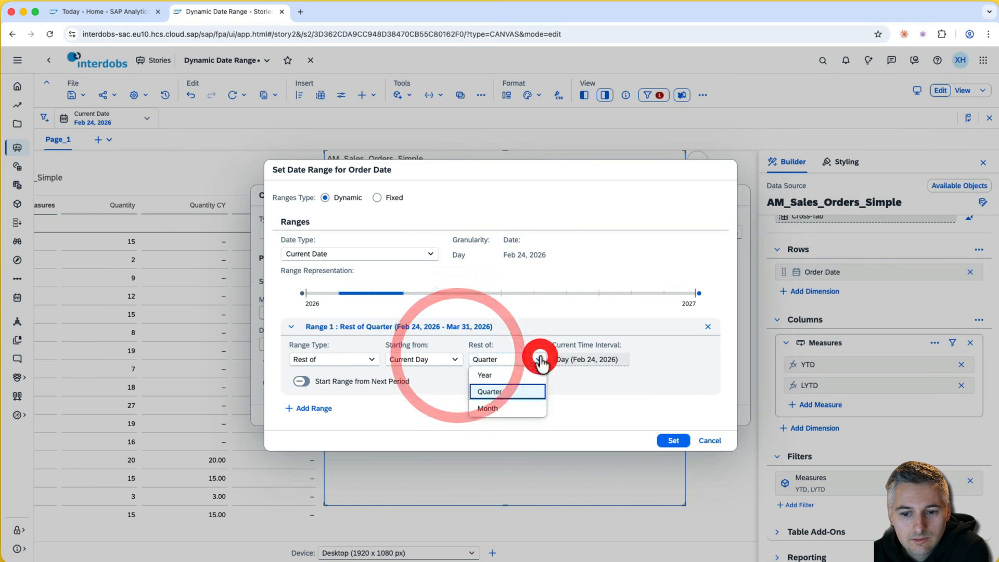
left_click(539, 359)
left_click(539, 359)
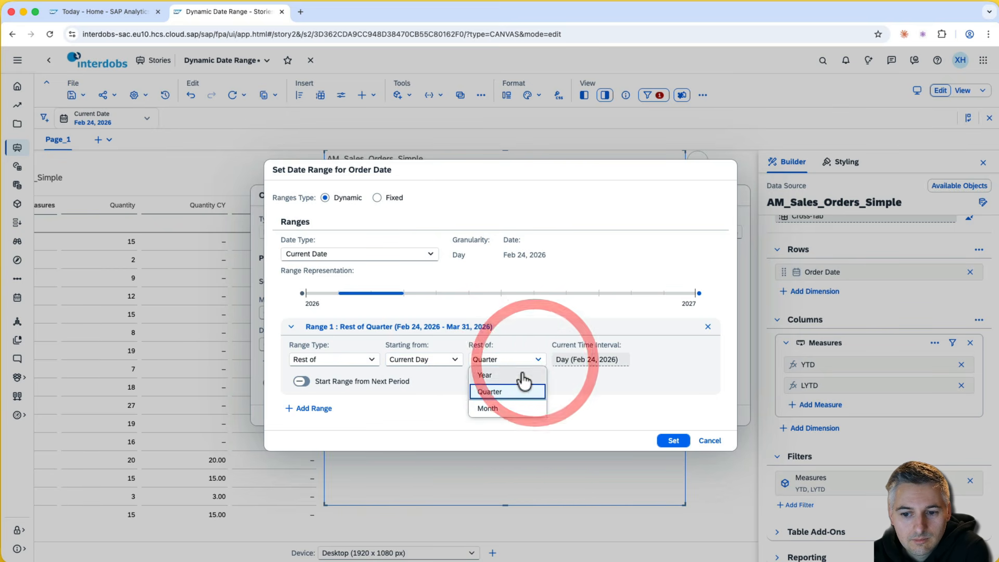
left_click(505, 375)
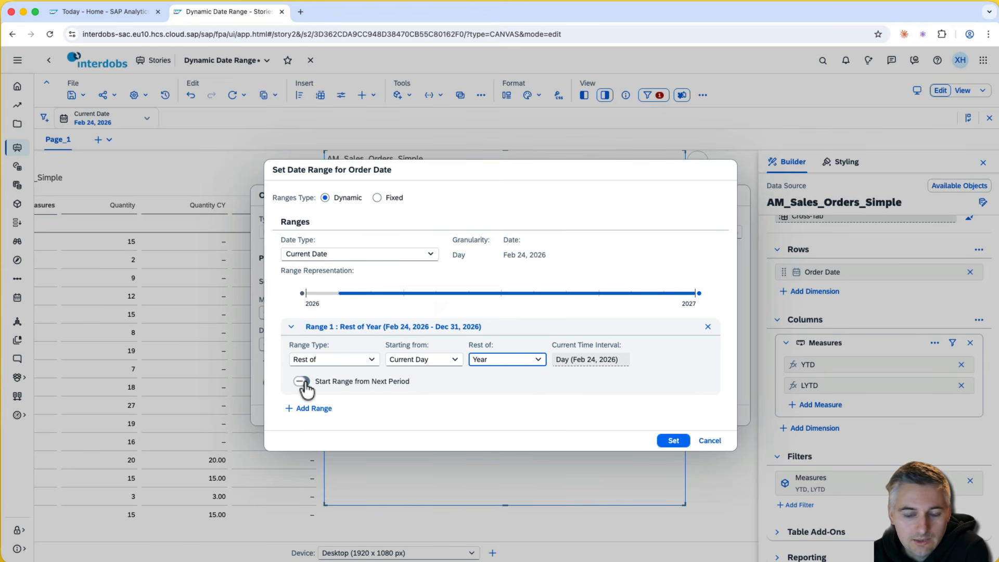
- Start the range from Next Day (Feb 25–Dec 31, 2026), apply it, and edit the measure name
left_click(302, 383)
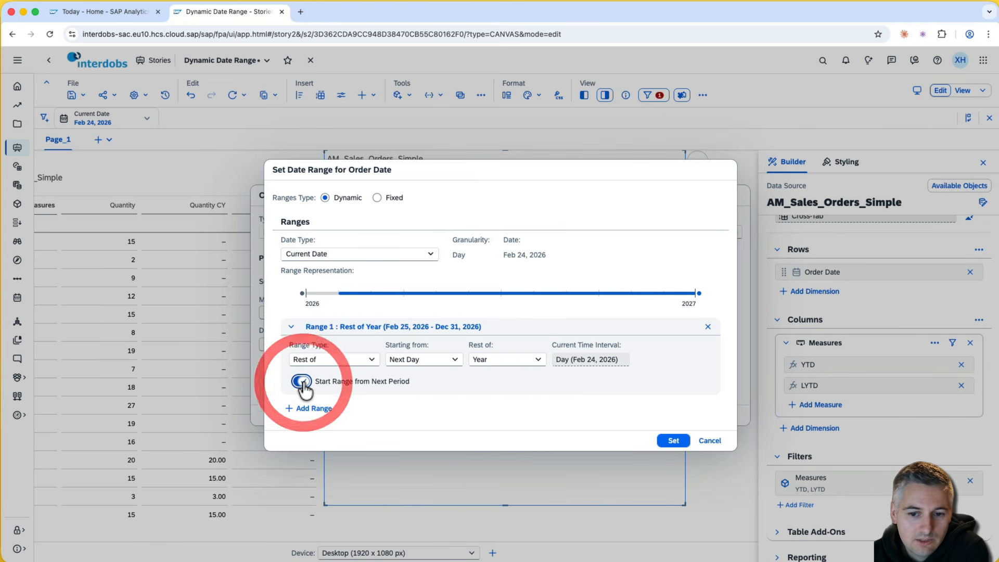
left_click(456, 360)
left_click(456, 359)
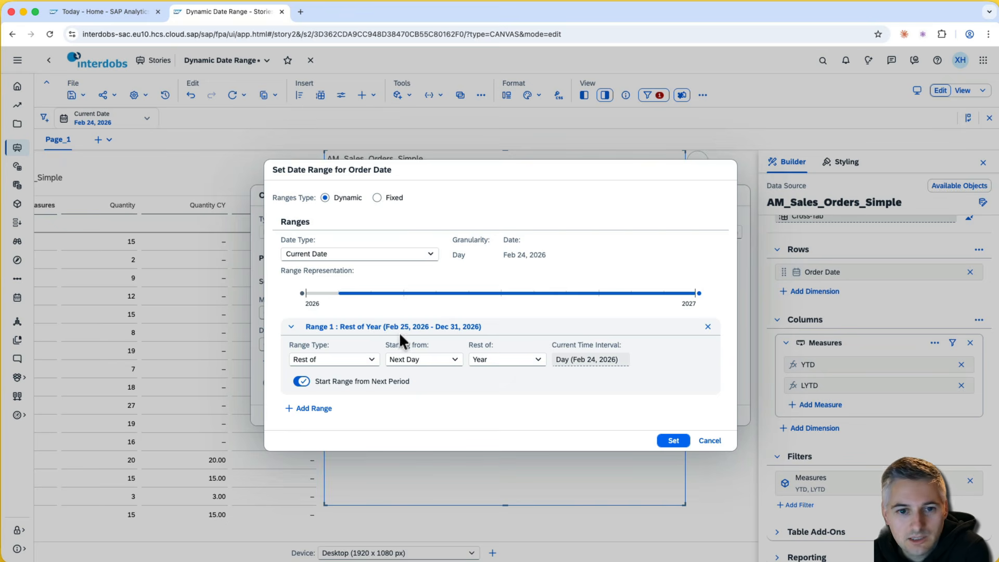
left_click(673, 441)
left_click(471, 232)
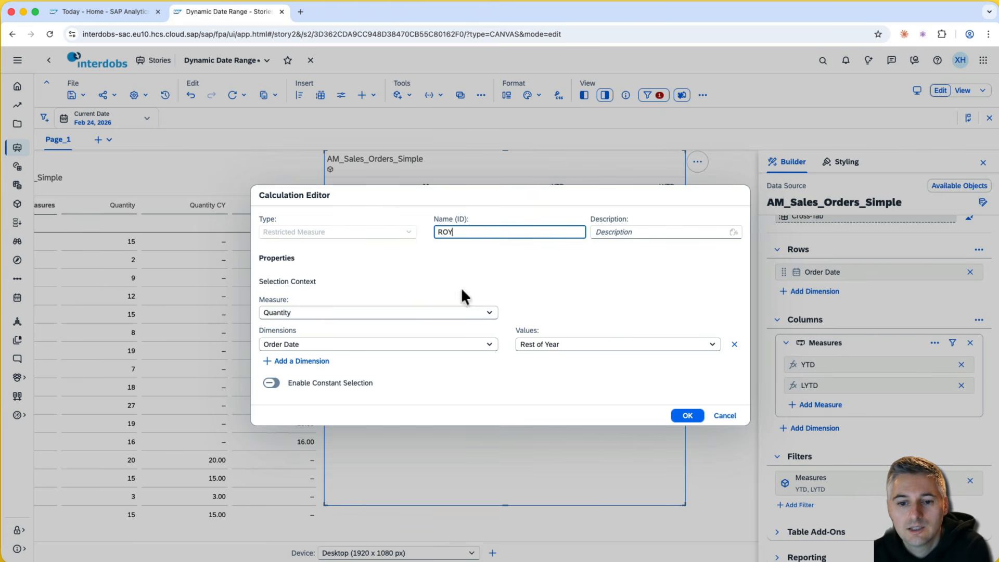
- Name the measure ROY, save it, and check its Feb 28, 2026 value of 15.00
type("ROY")
left_click(688, 417)
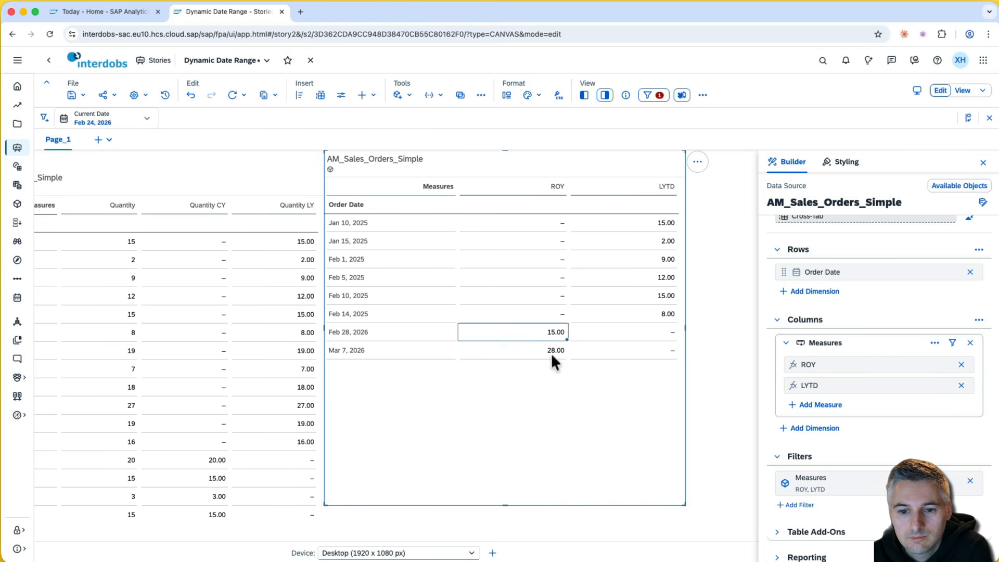
left_click(532, 335)
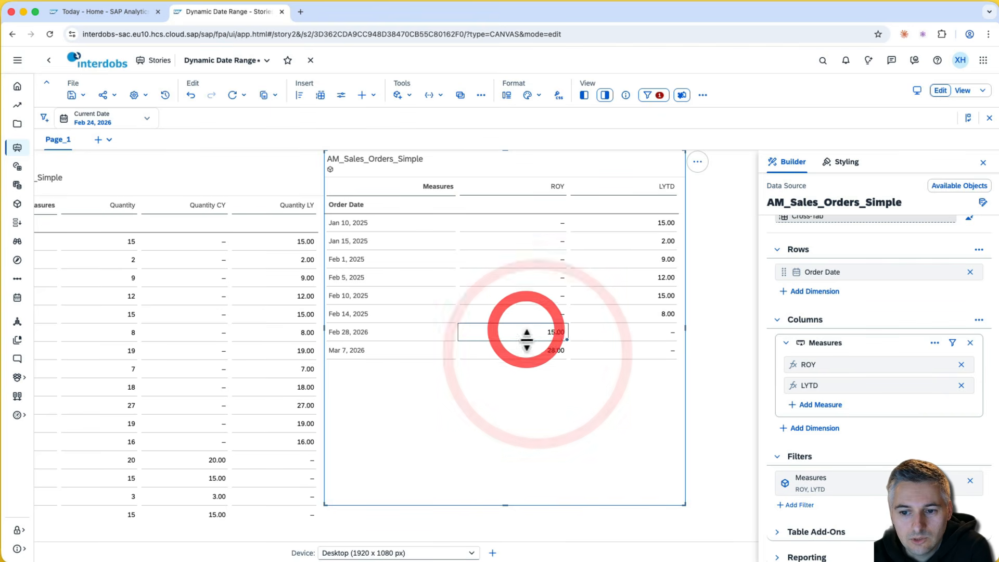
left_click(529, 339)
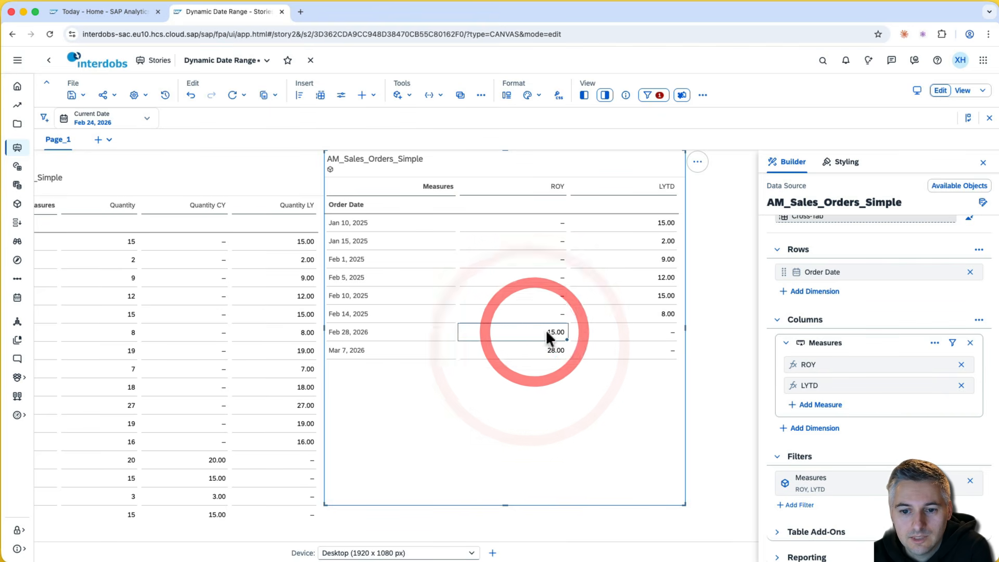
- Compare ROY for Feb 28 (15.00) and Mar 7 (28.00), then open the Current Date picker
left_click(544, 350)
left_click(543, 333)
left_click(538, 347)
left_click(543, 335)
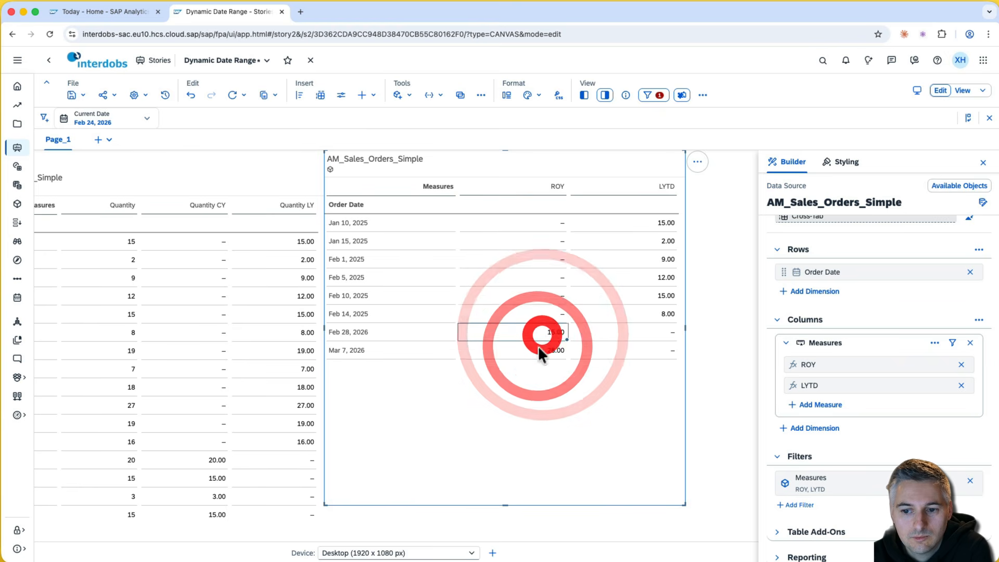
left_click(539, 348)
left_click(536, 327)
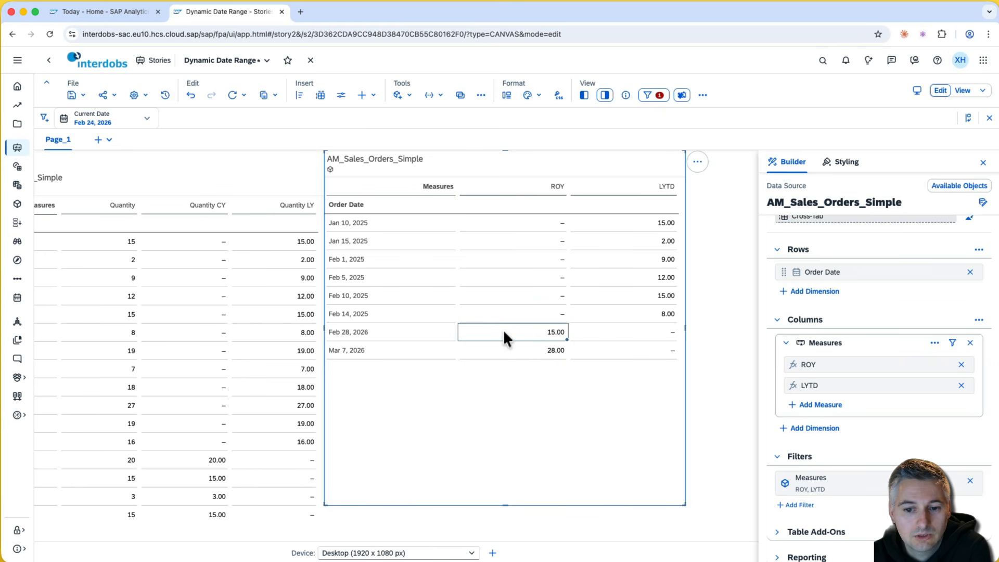
left_click(81, 119)
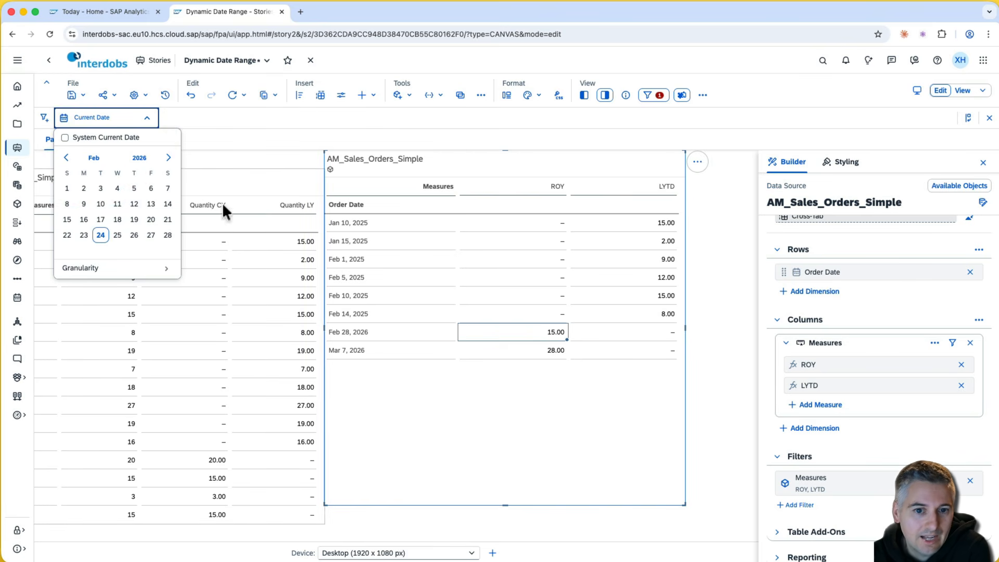
- Set the Current Date input control to Jan 10, 2026
left_click(66, 158)
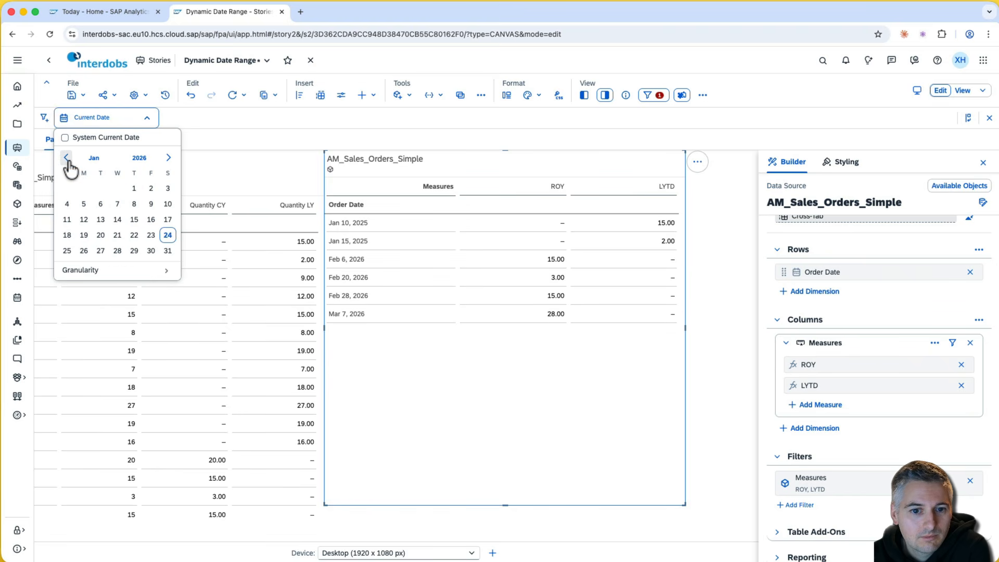
left_click(168, 205)
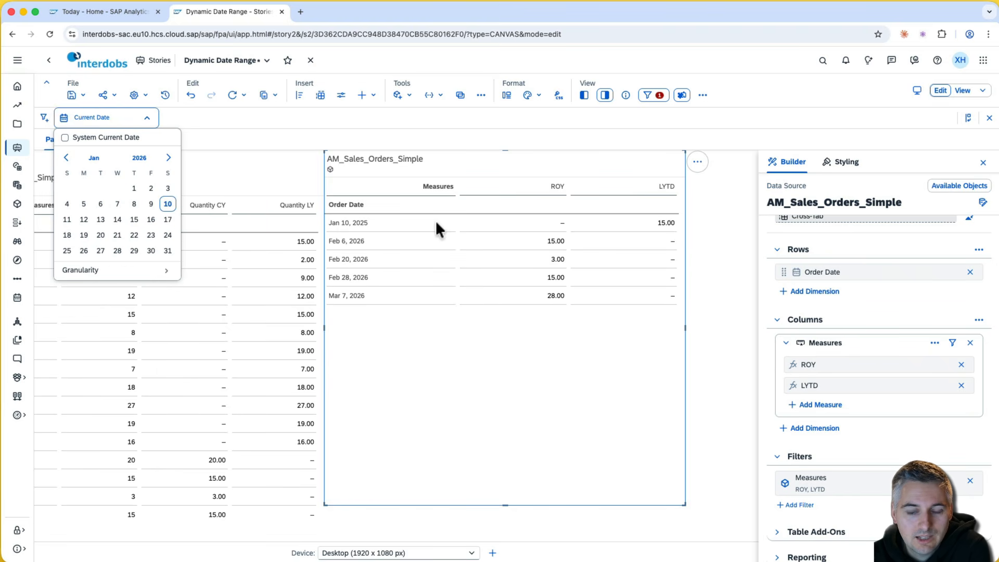
left_click(379, 223)
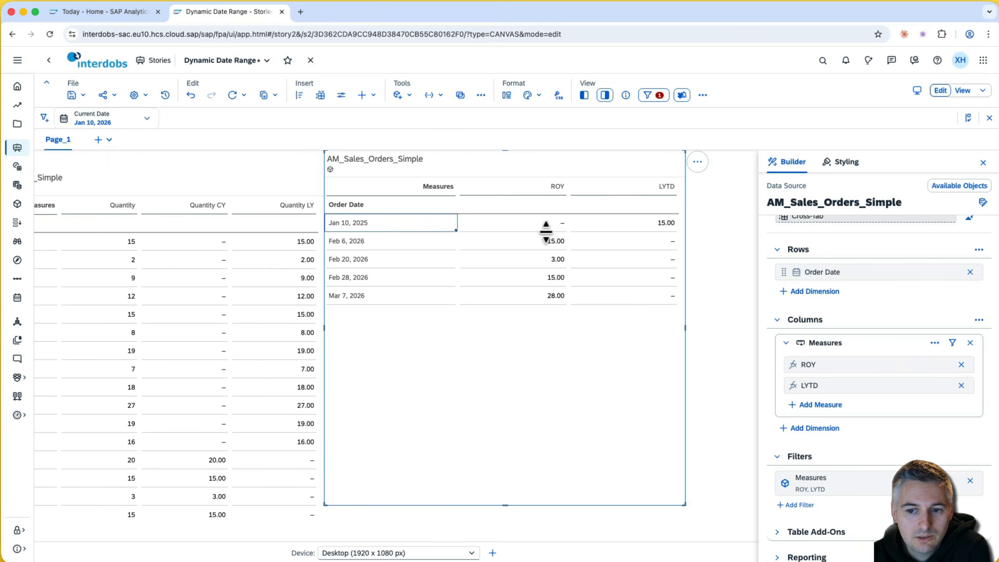
- Review the ROY values for the Feb 6–Mar 7, 2026 orders, including 28.00 on Mar 7
left_click_drag(385, 239, 544, 299)
left_click_drag(545, 241, 545, 305)
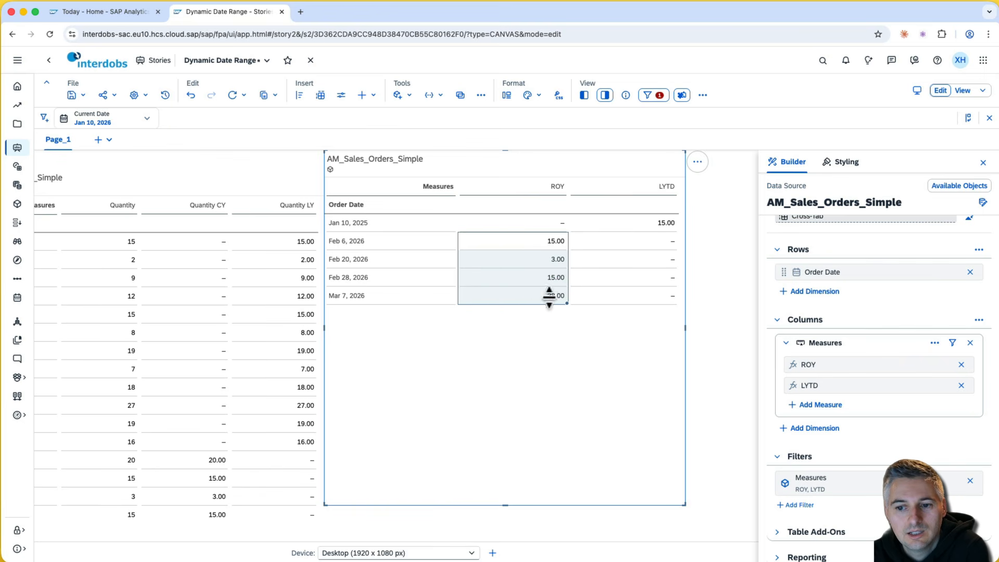
left_click(545, 296)
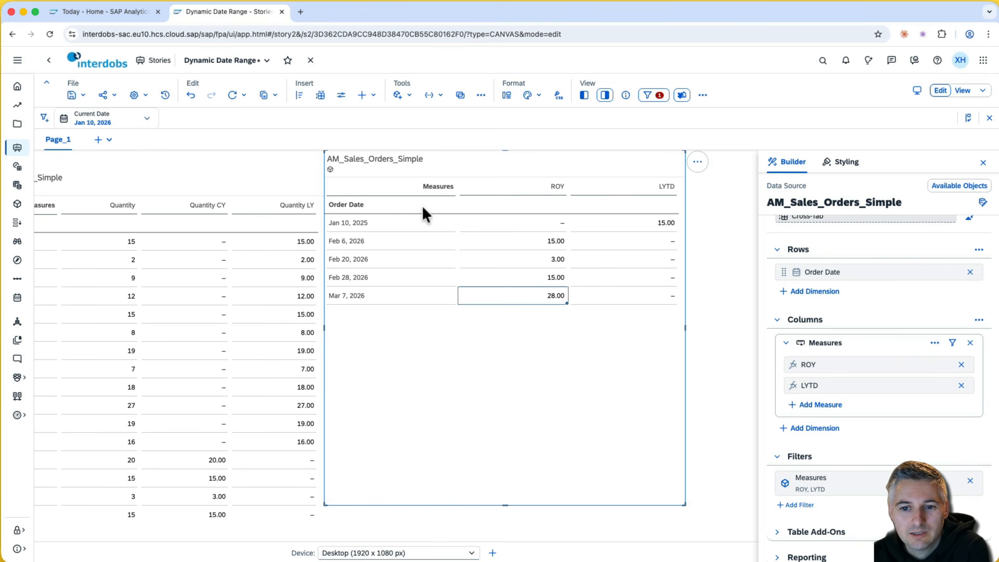
left_click(437, 245)
left_click(475, 258)
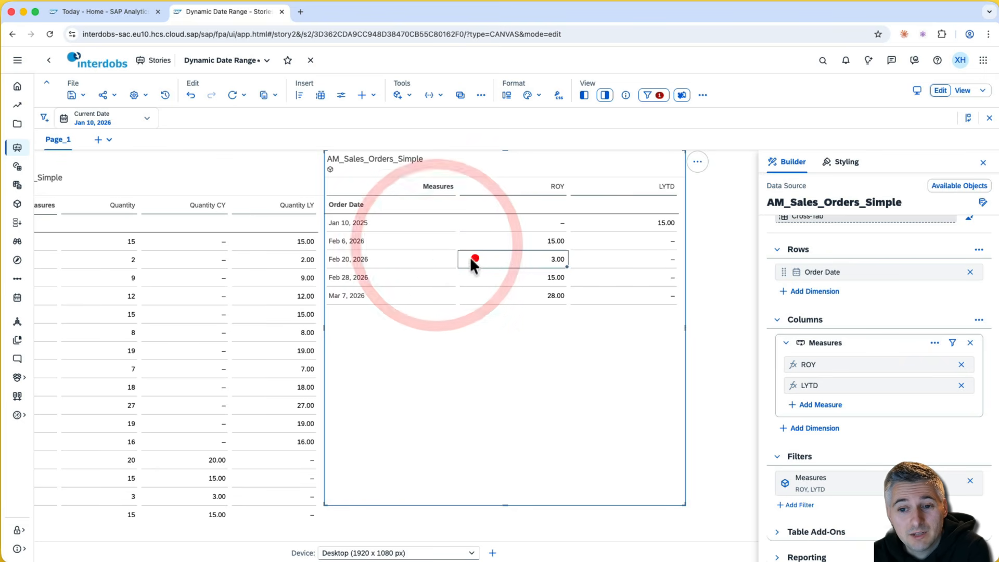
left_click(446, 282)
left_click(504, 296)
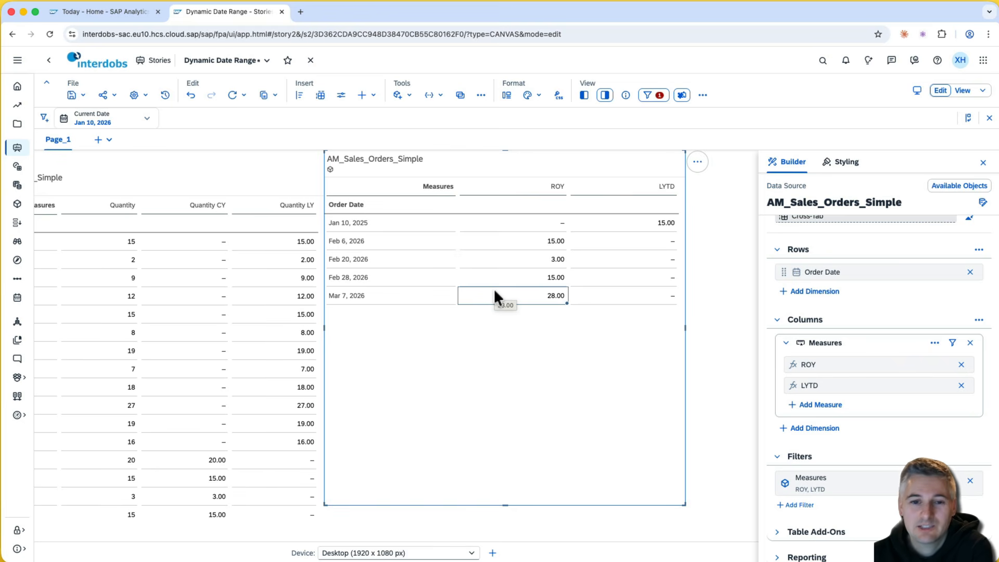